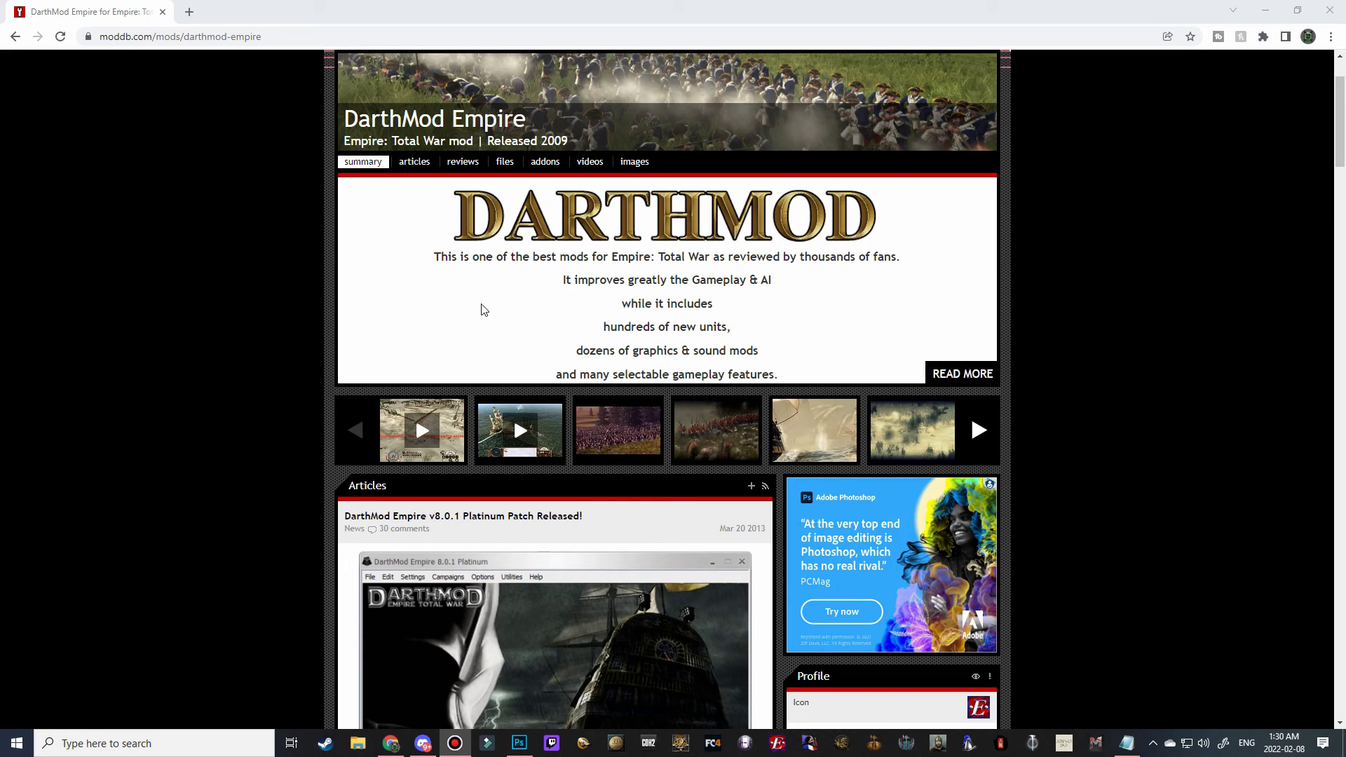
Search ModDB for 'darthmod' and open the DarthMod Empire files list
left_click_drag(261, 36, 157, 37)
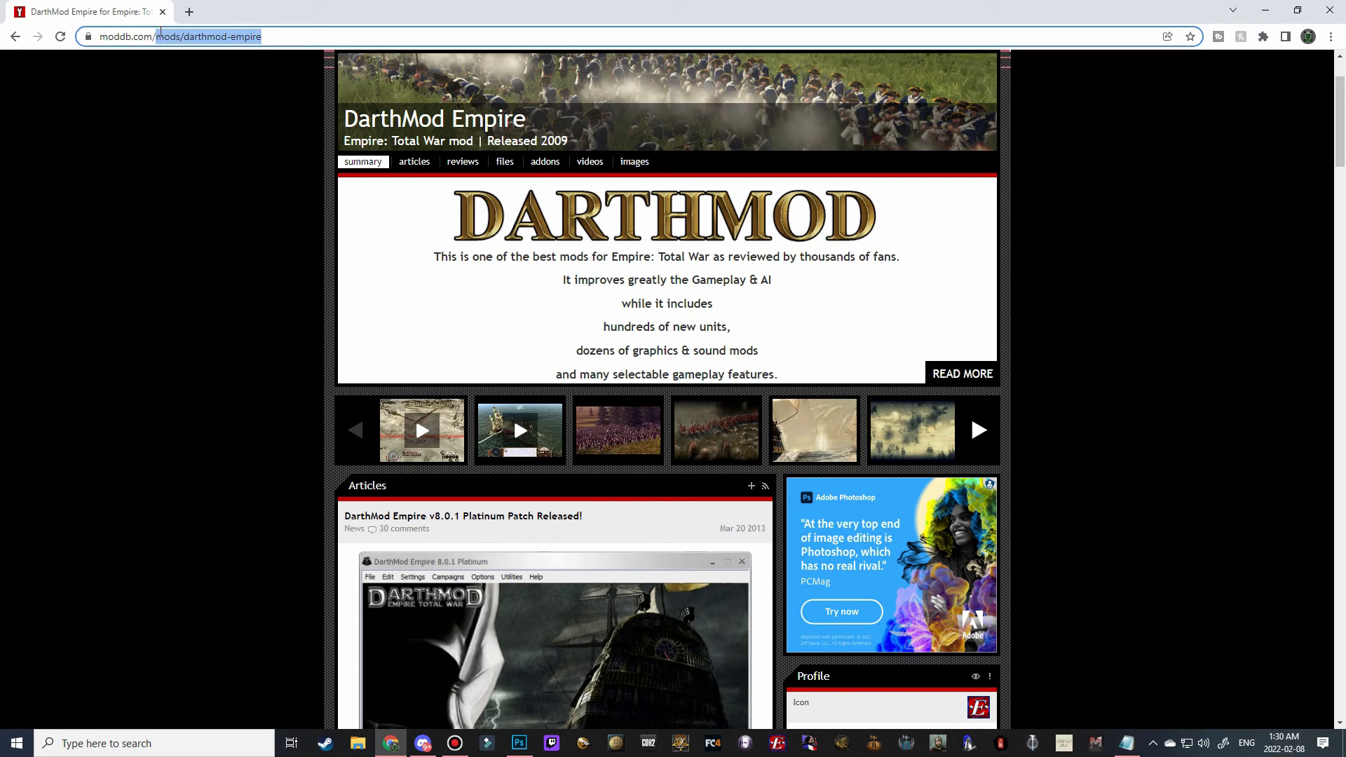
key("BackSpace")
key("Return")
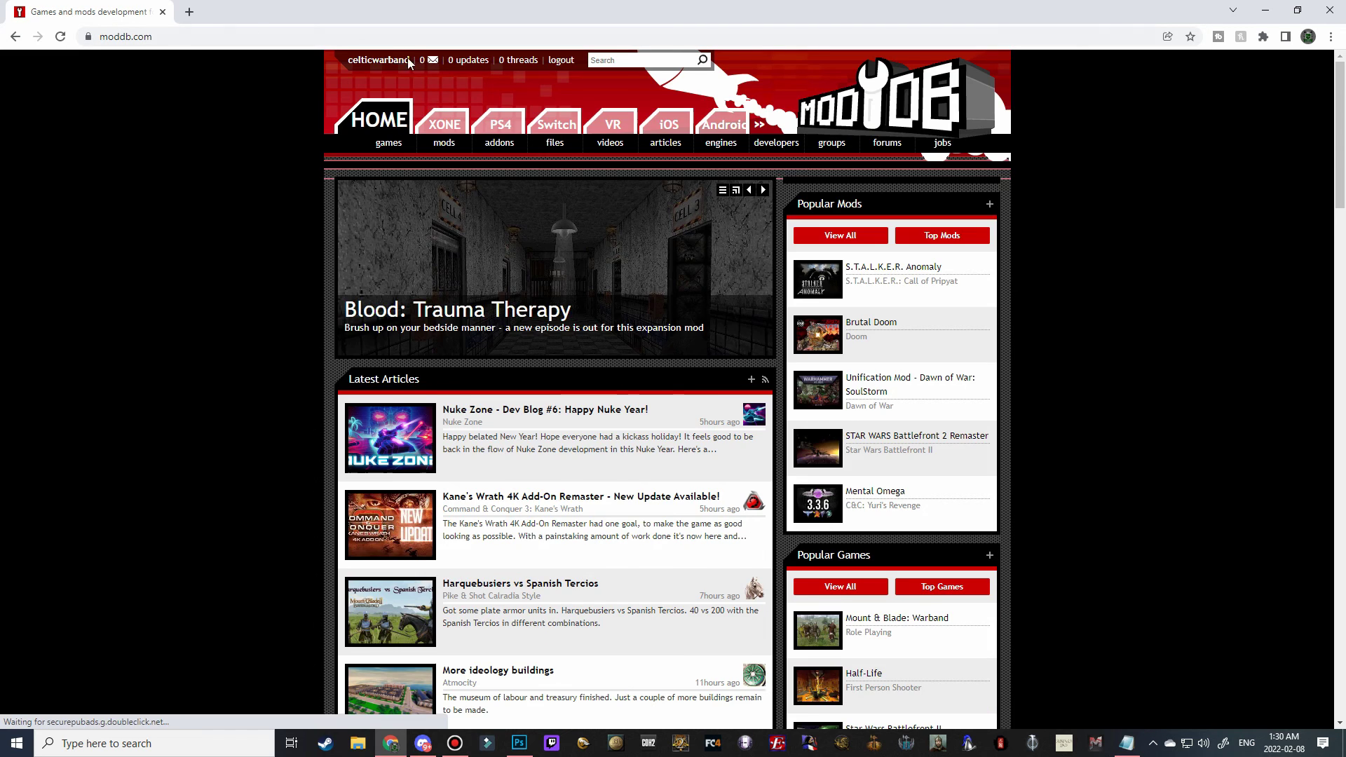
left_click(609, 59)
type("d")
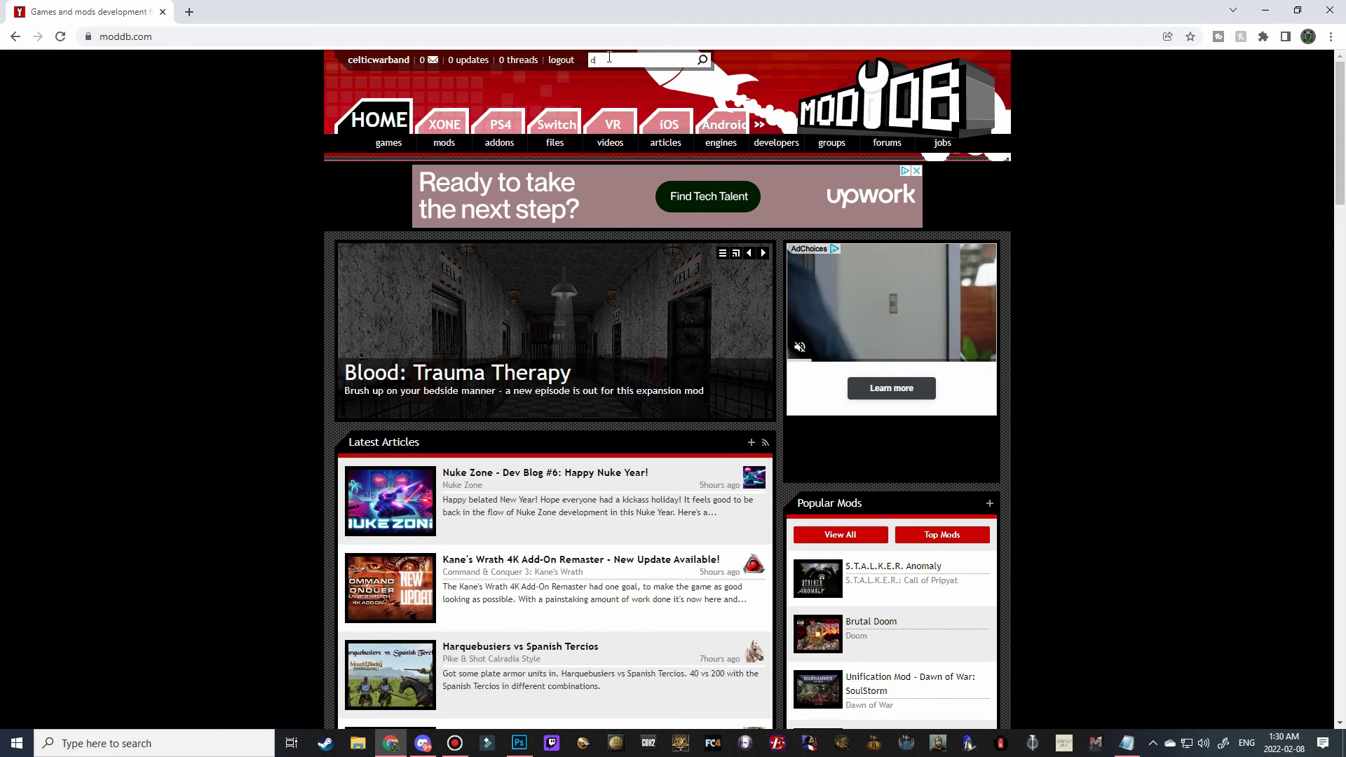
type("arthmod")
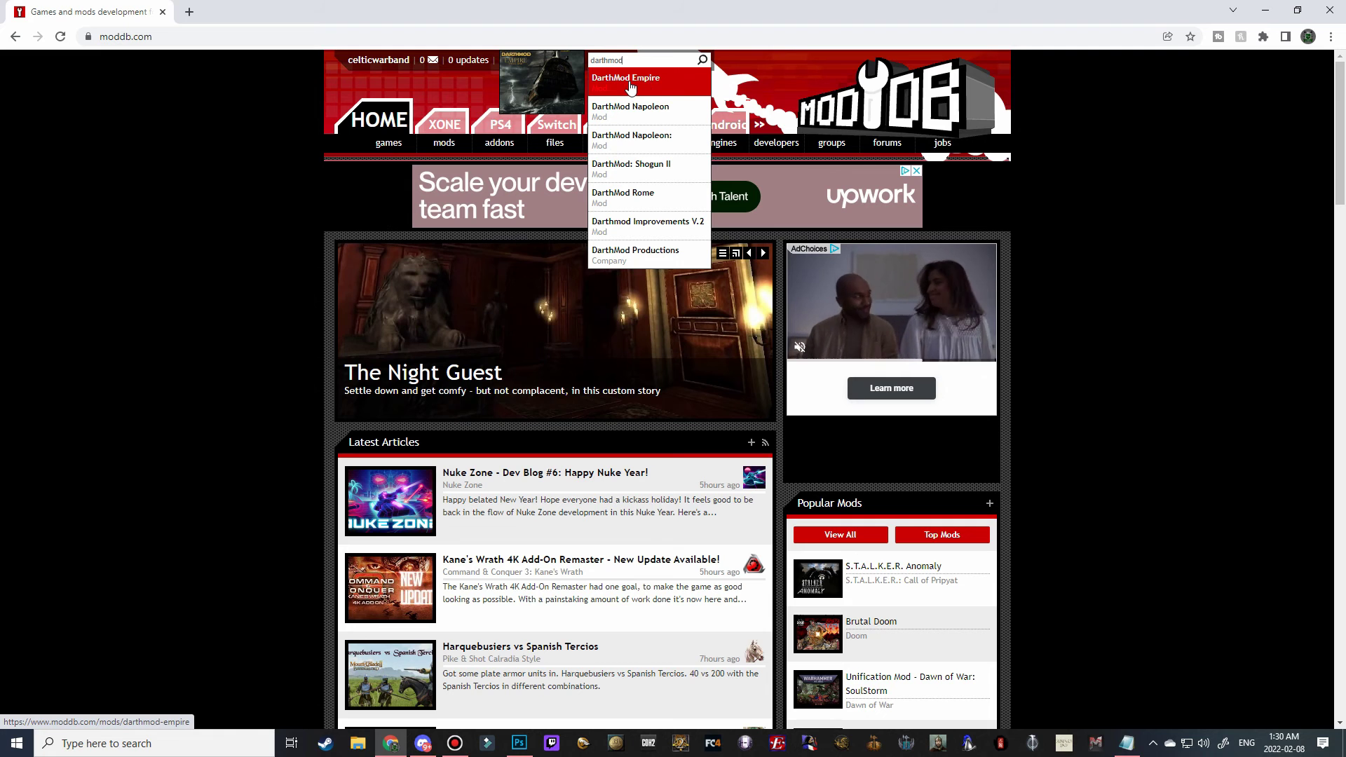
left_click(630, 83)
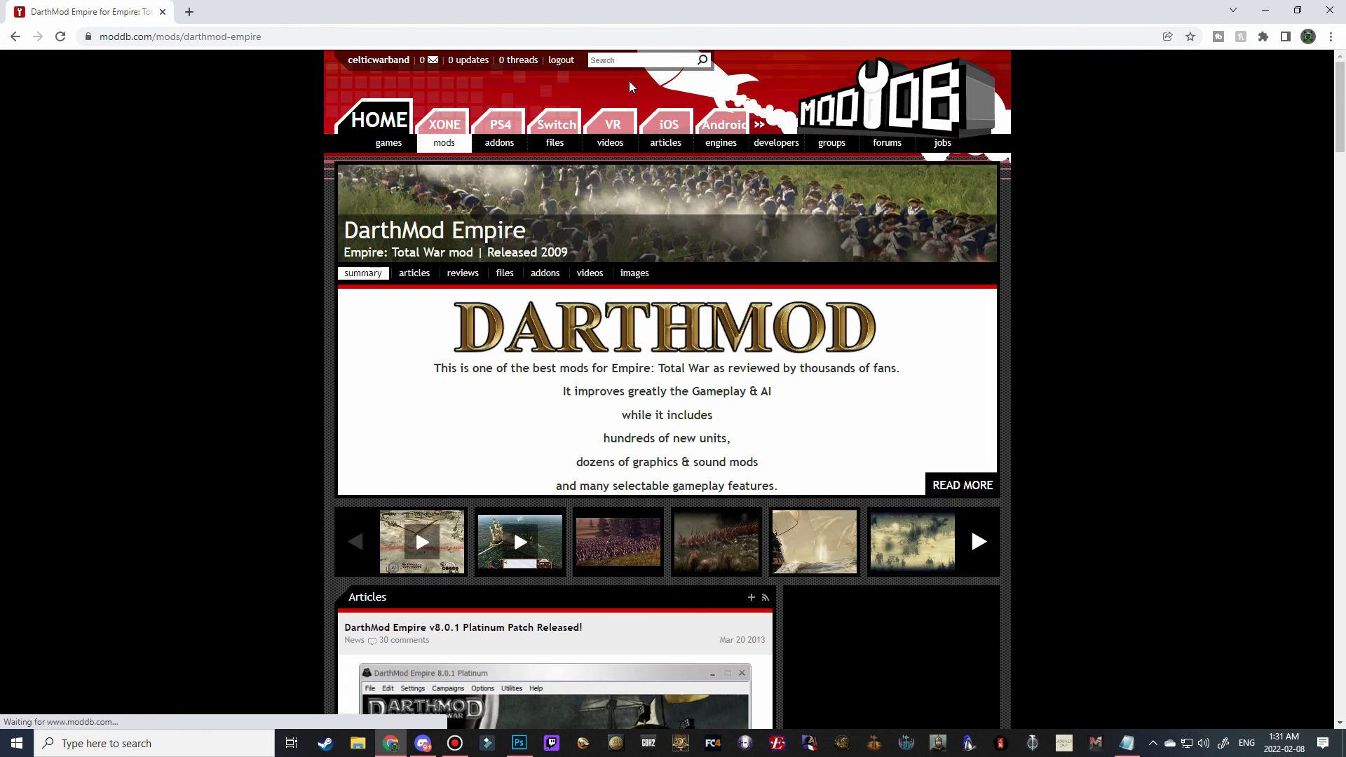
left_click(505, 272)
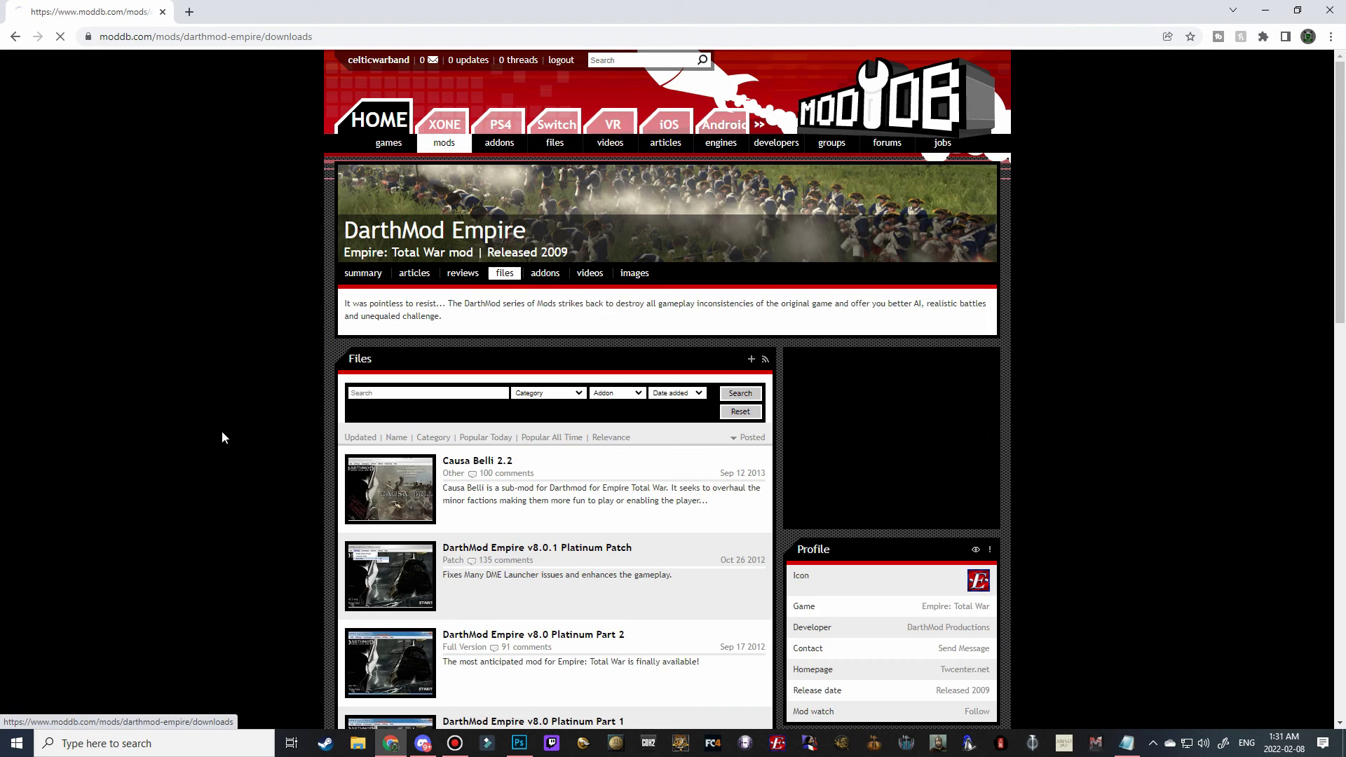
scroll(259, 469, "down", 3)
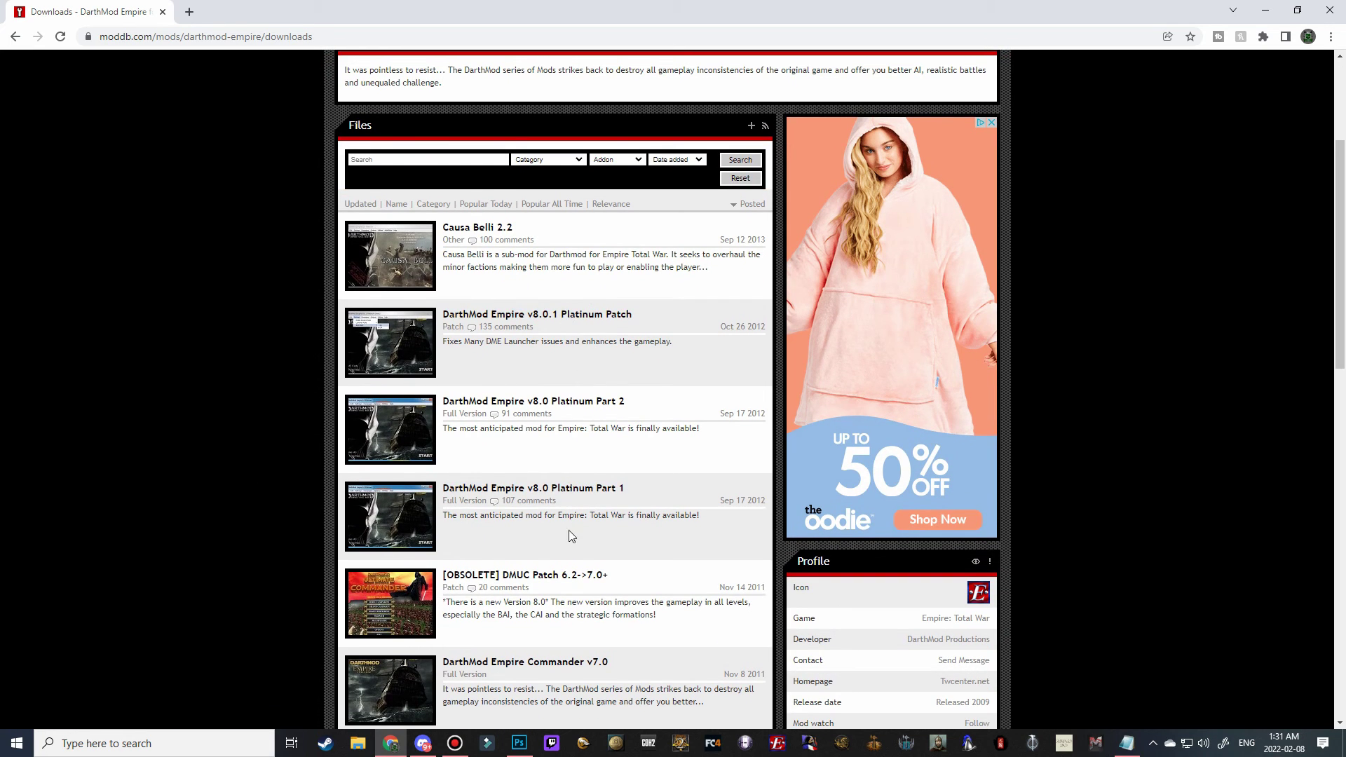
Open the Part 1, Part 2 and v8.0.1 Platinum Patch pages in new tabs, then download Part 1
right_click(554, 491)
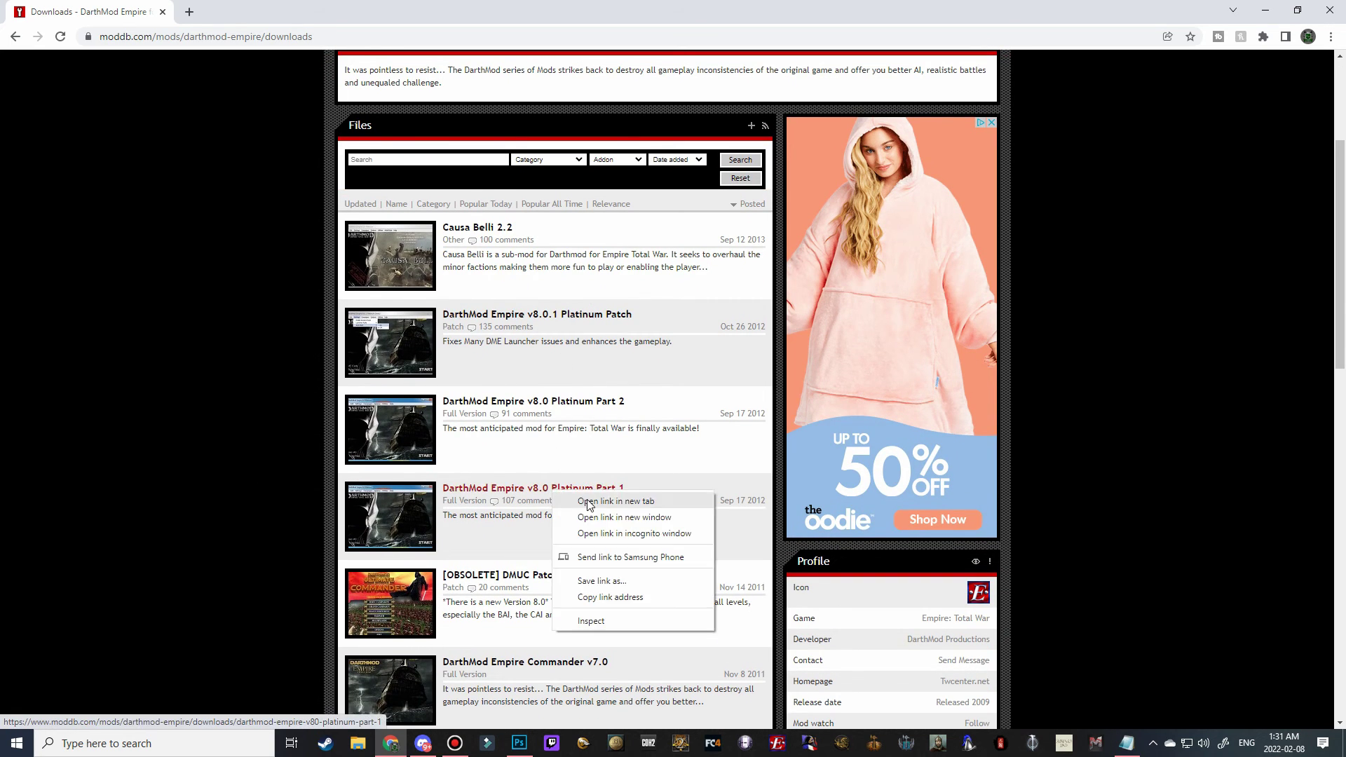
left_click(589, 502)
right_click(554, 403)
left_click(590, 429)
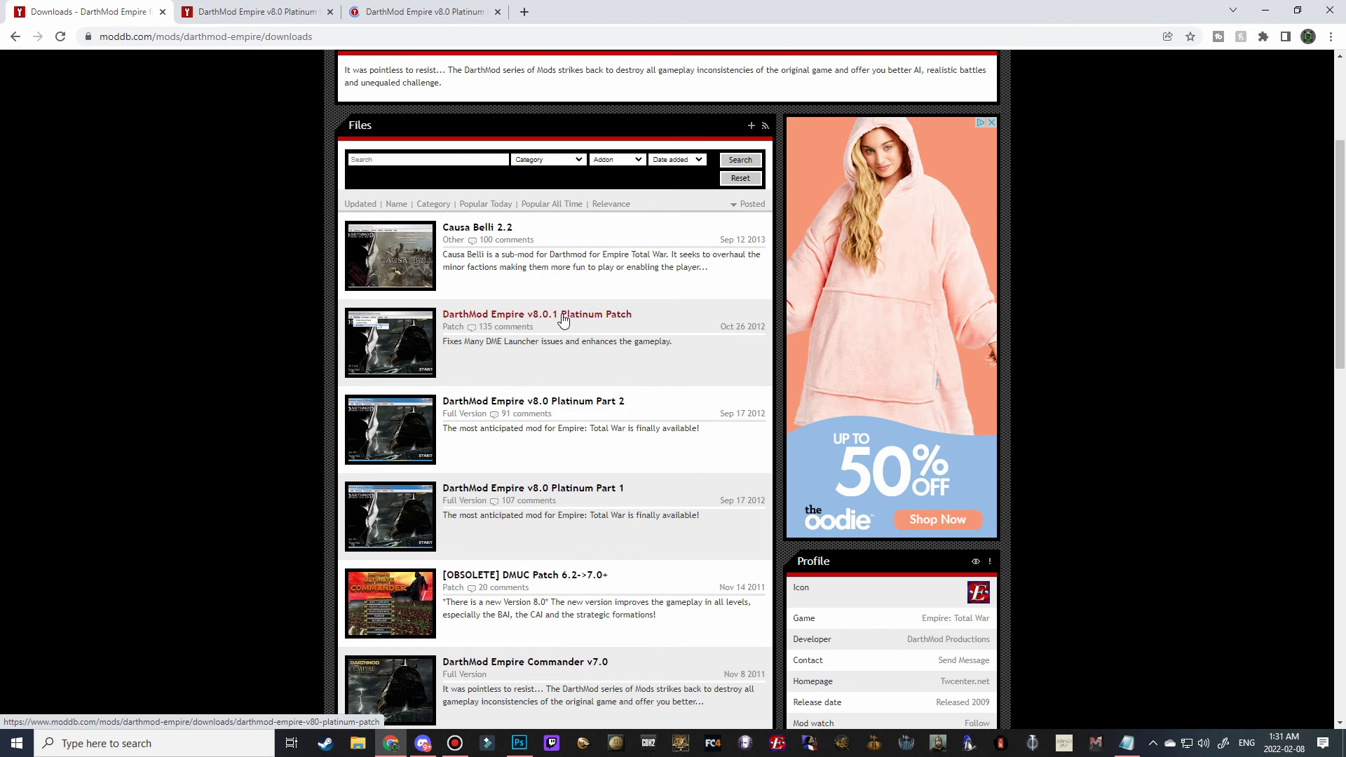
right_click(563, 320)
left_click(595, 324)
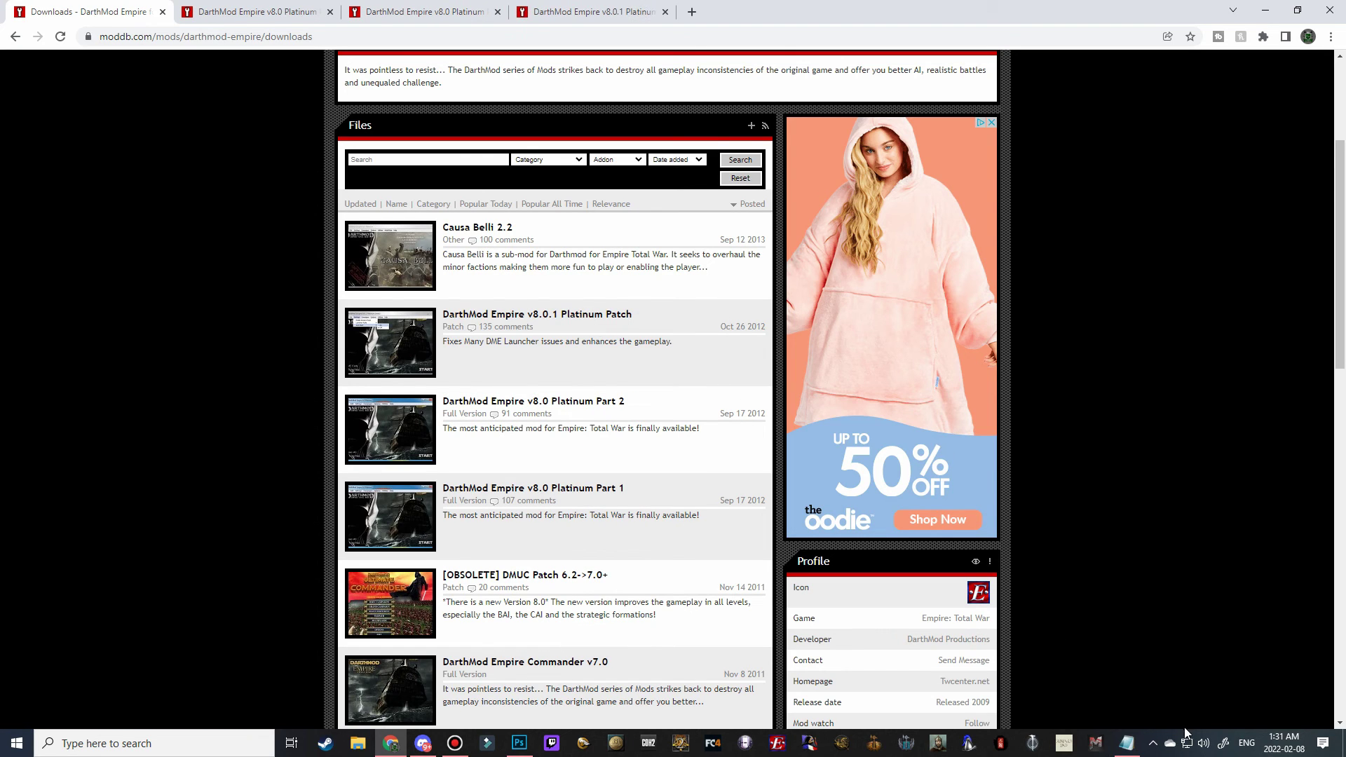
left_click(267, 12)
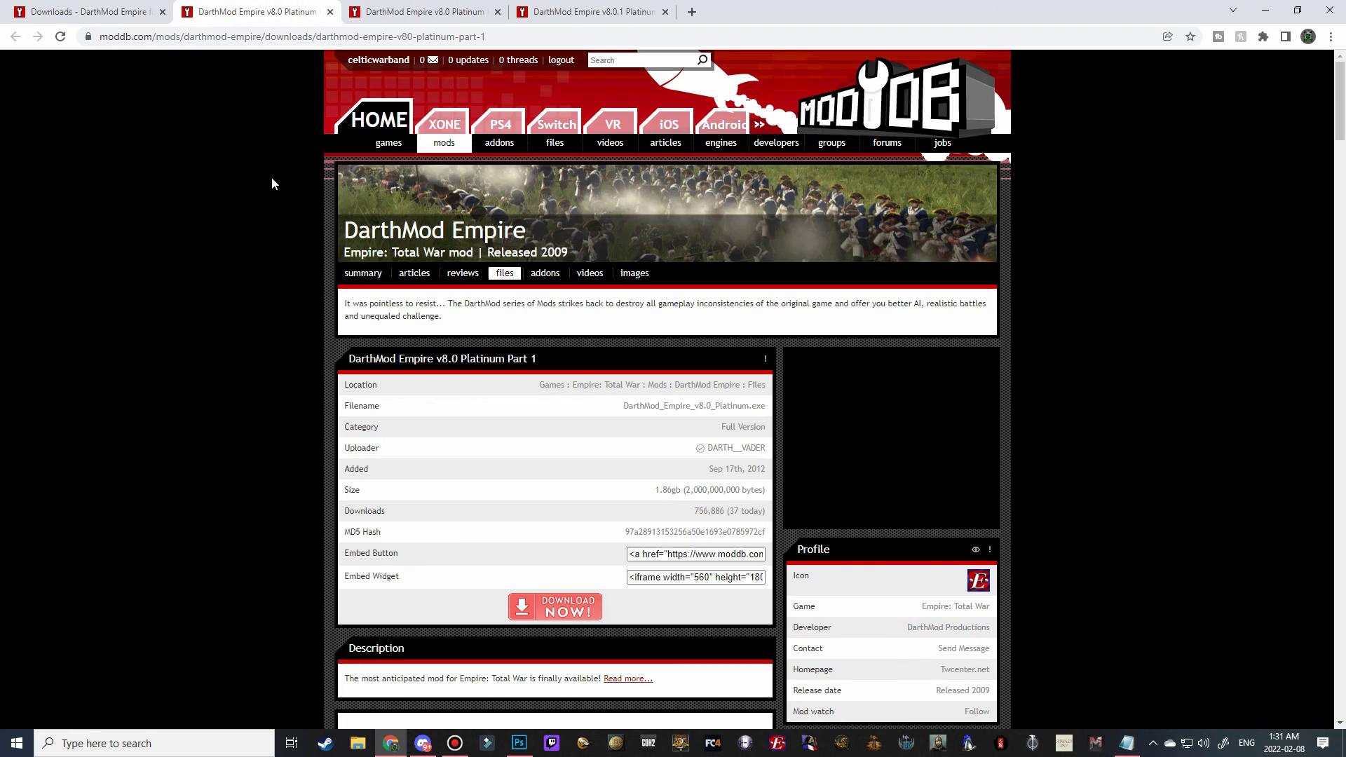
left_click(559, 609)
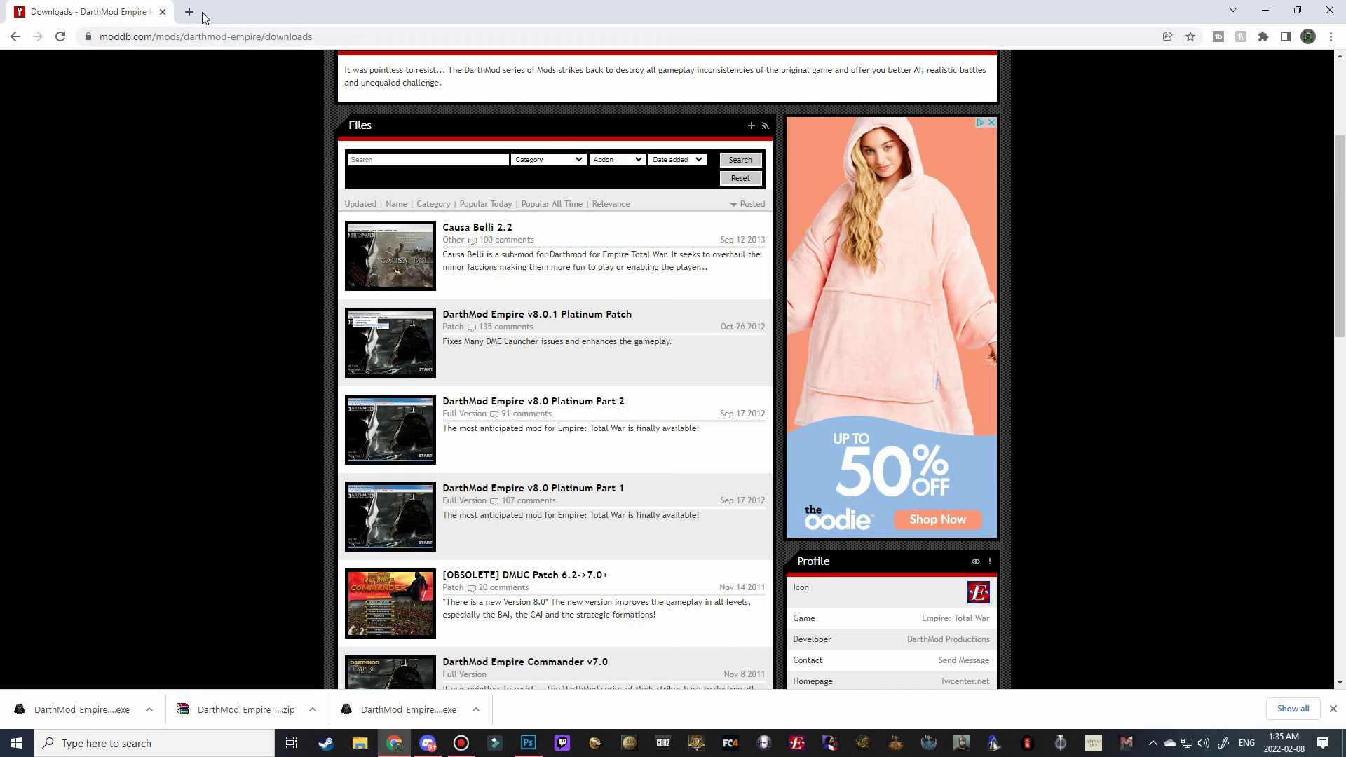
Minimize the ModDB browser to reveal the Windows desktop
left_click(163, 13)
Create a desktop folder named 'Empire TW' and place it at the top-left
right_click(176, 244)
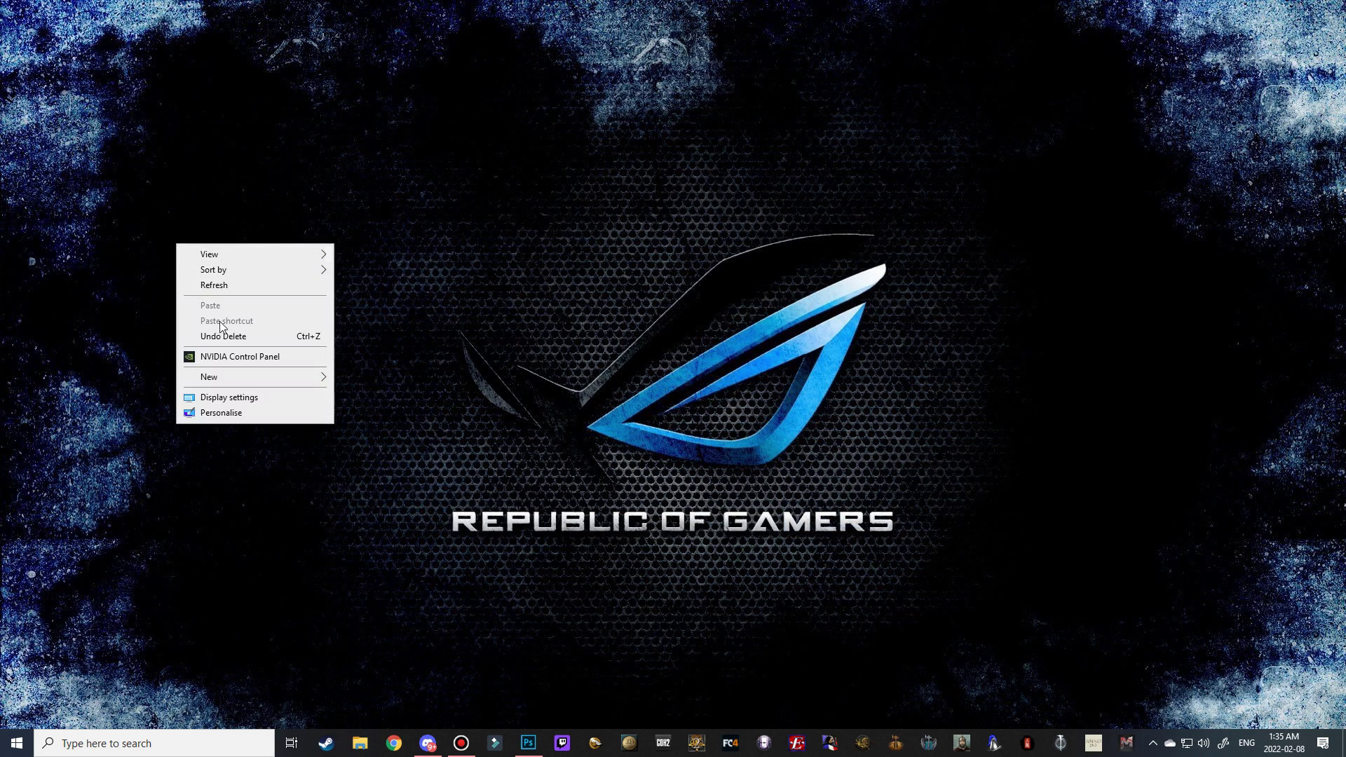
mouse_move(233, 377)
left_click(419, 382)
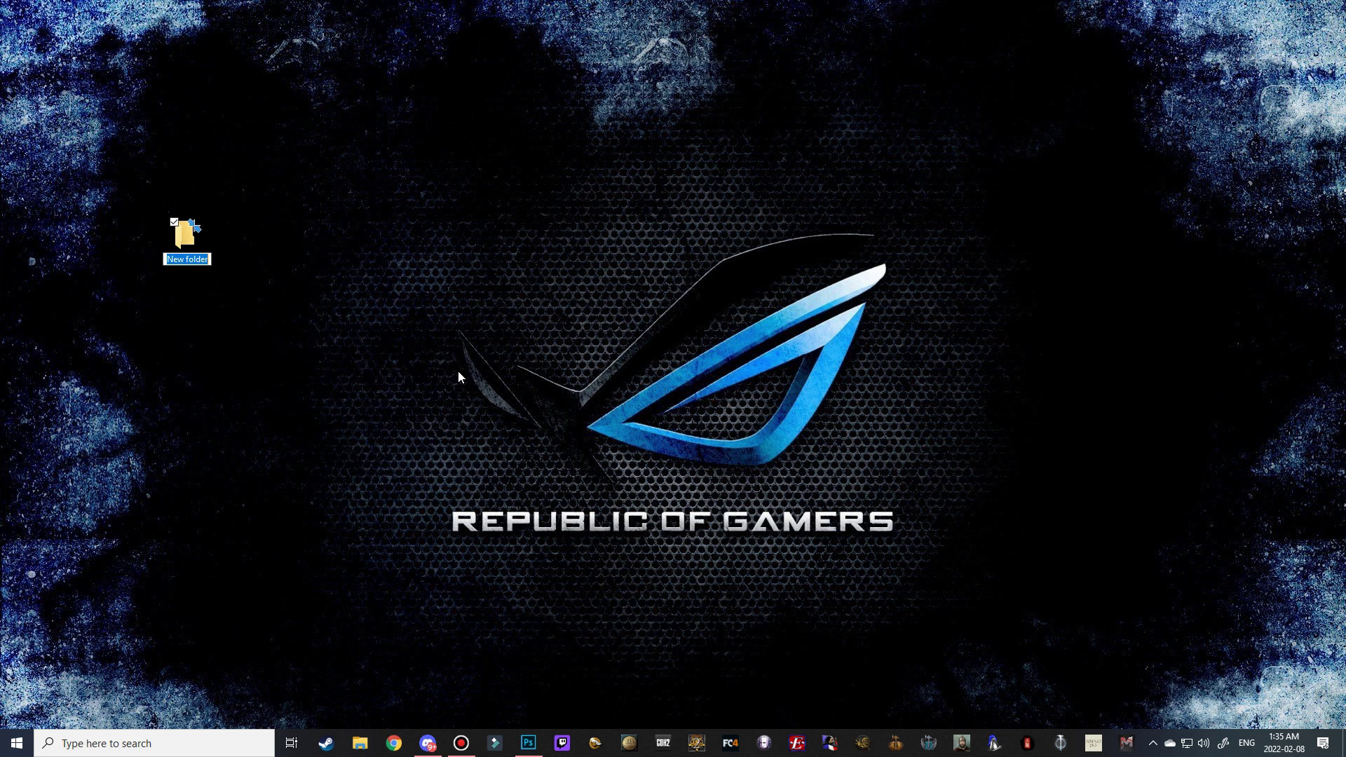
type("Empire TW")
key("Return")
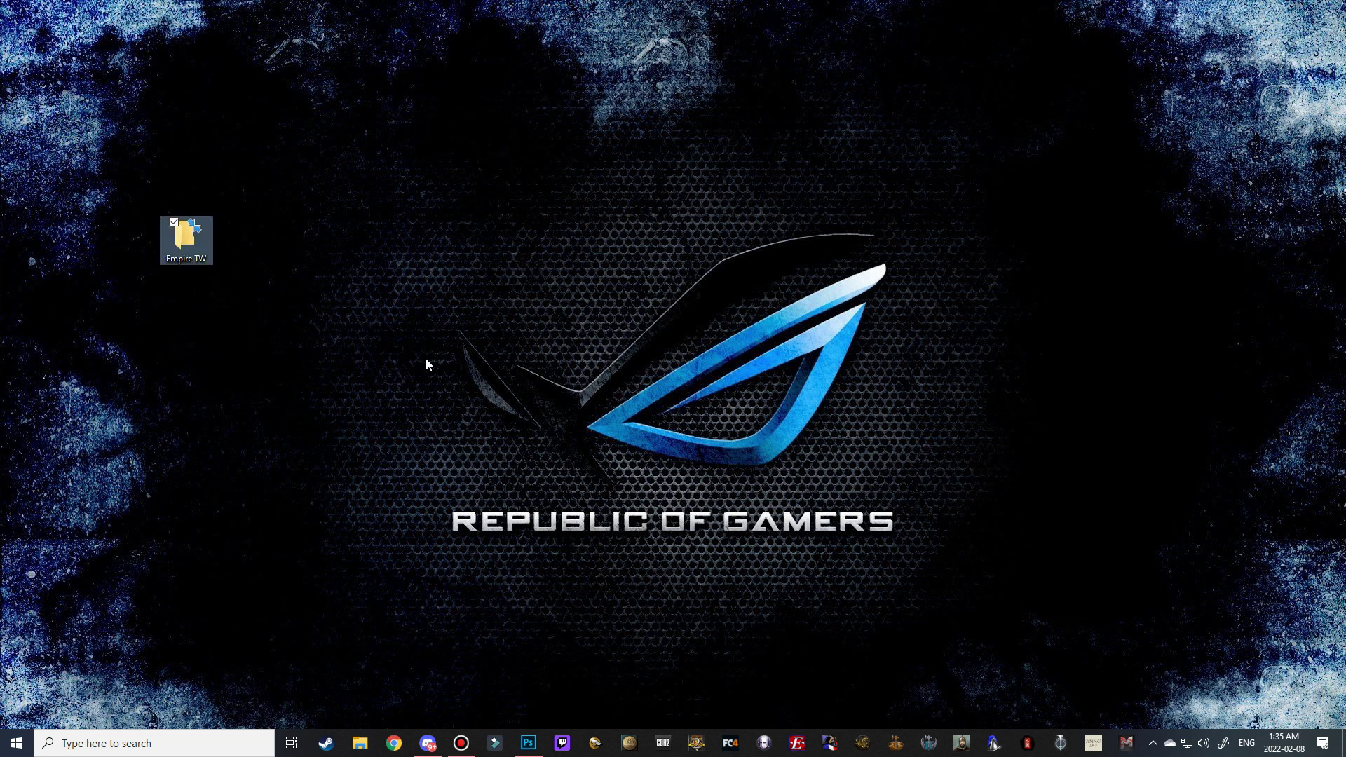
left_click_drag(177, 254, 21, 62)
Move both DarthMod .exe installers from Downloads into Empire TW, then open the zip archive
left_click(360, 744)
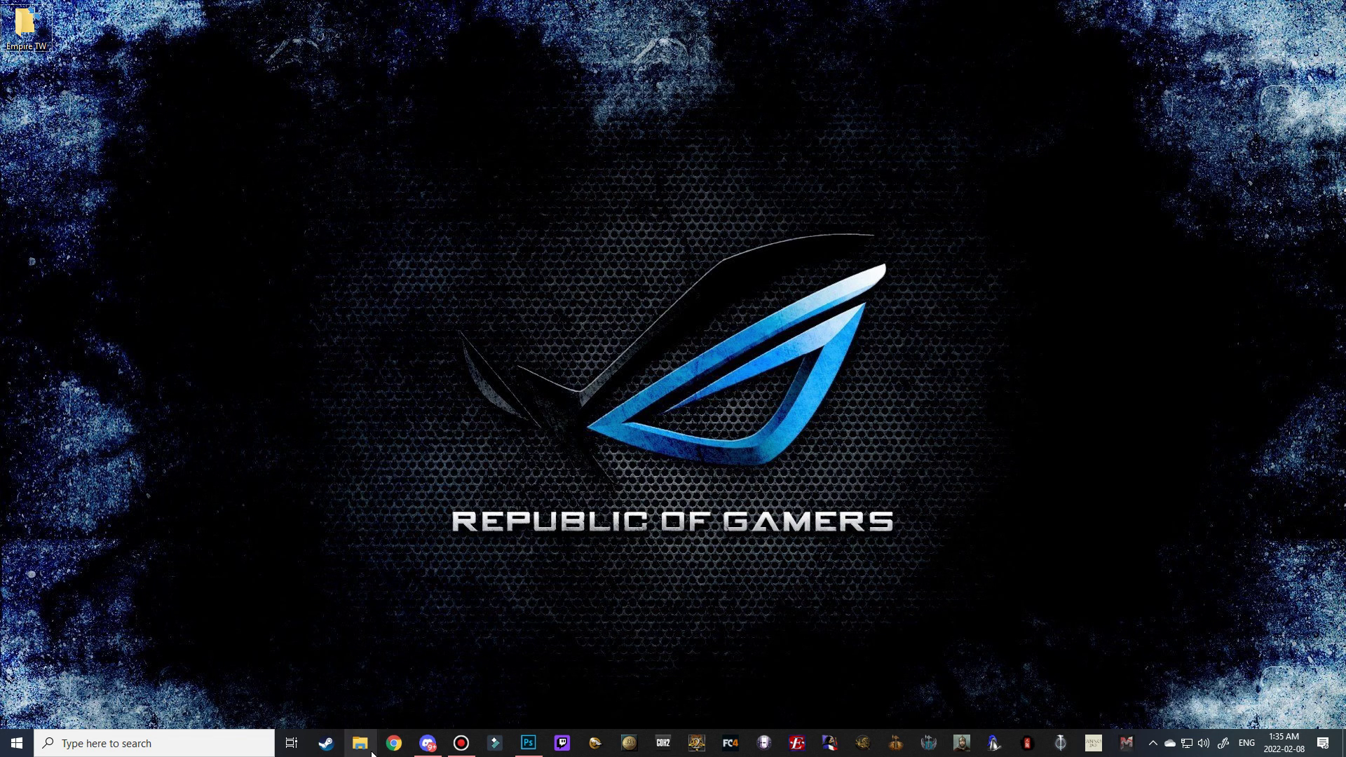
left_click_drag(391, 60, 490, 54)
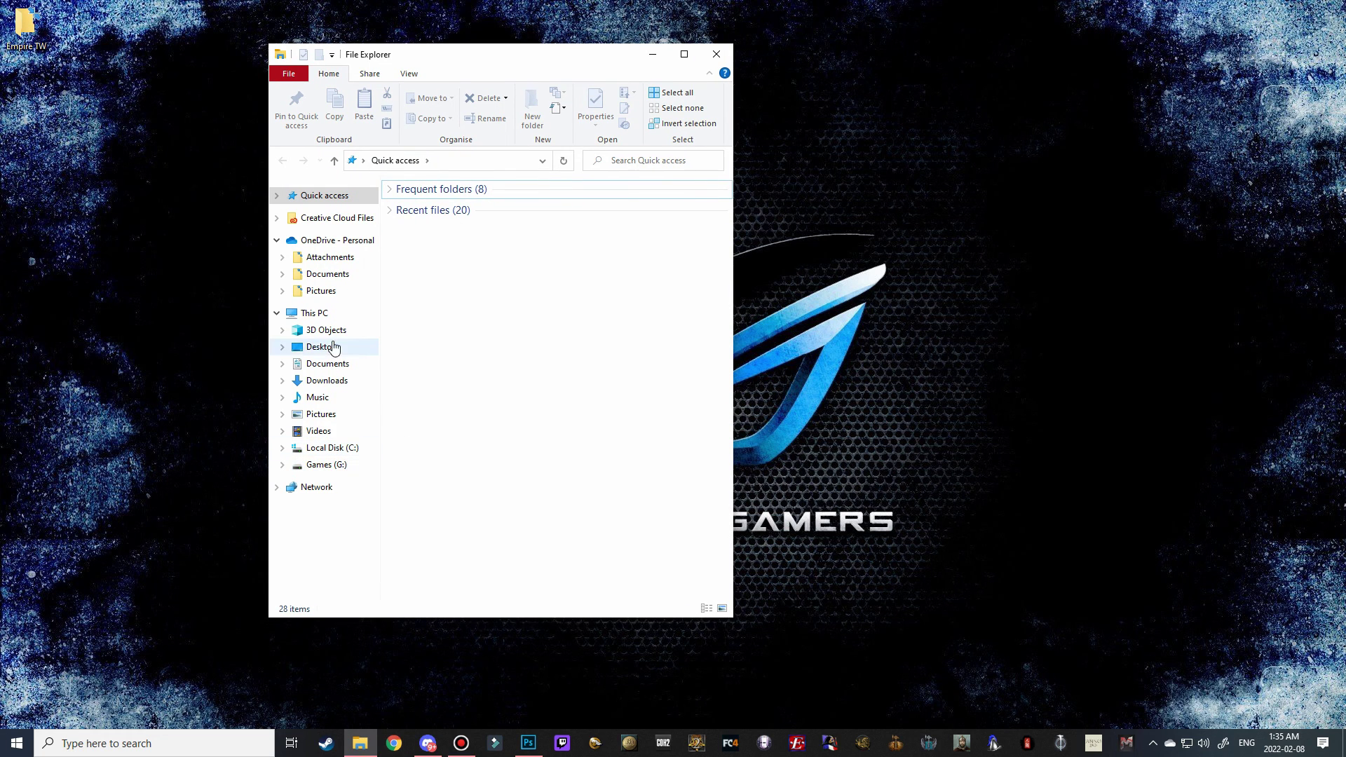
left_click(340, 386)
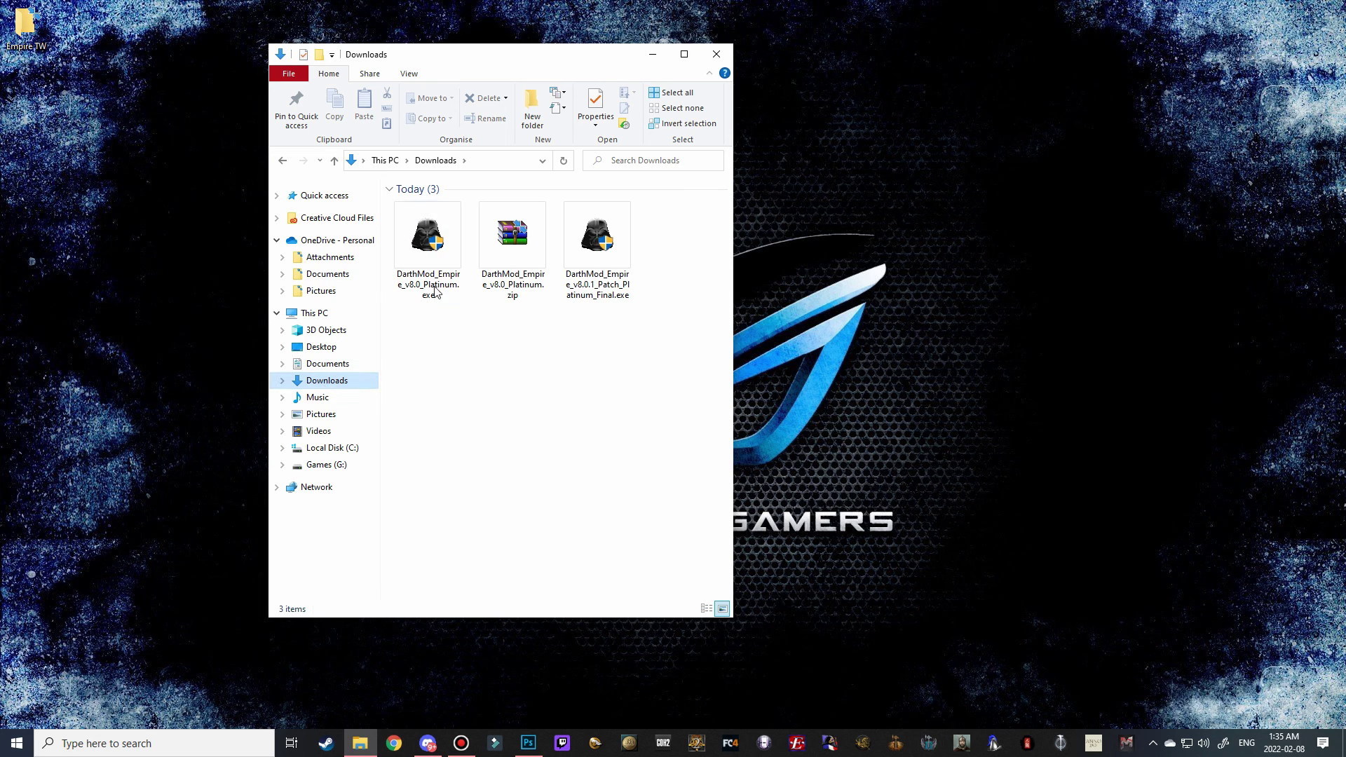
left_click(431, 246)
left_click(595, 281, "ctrl")
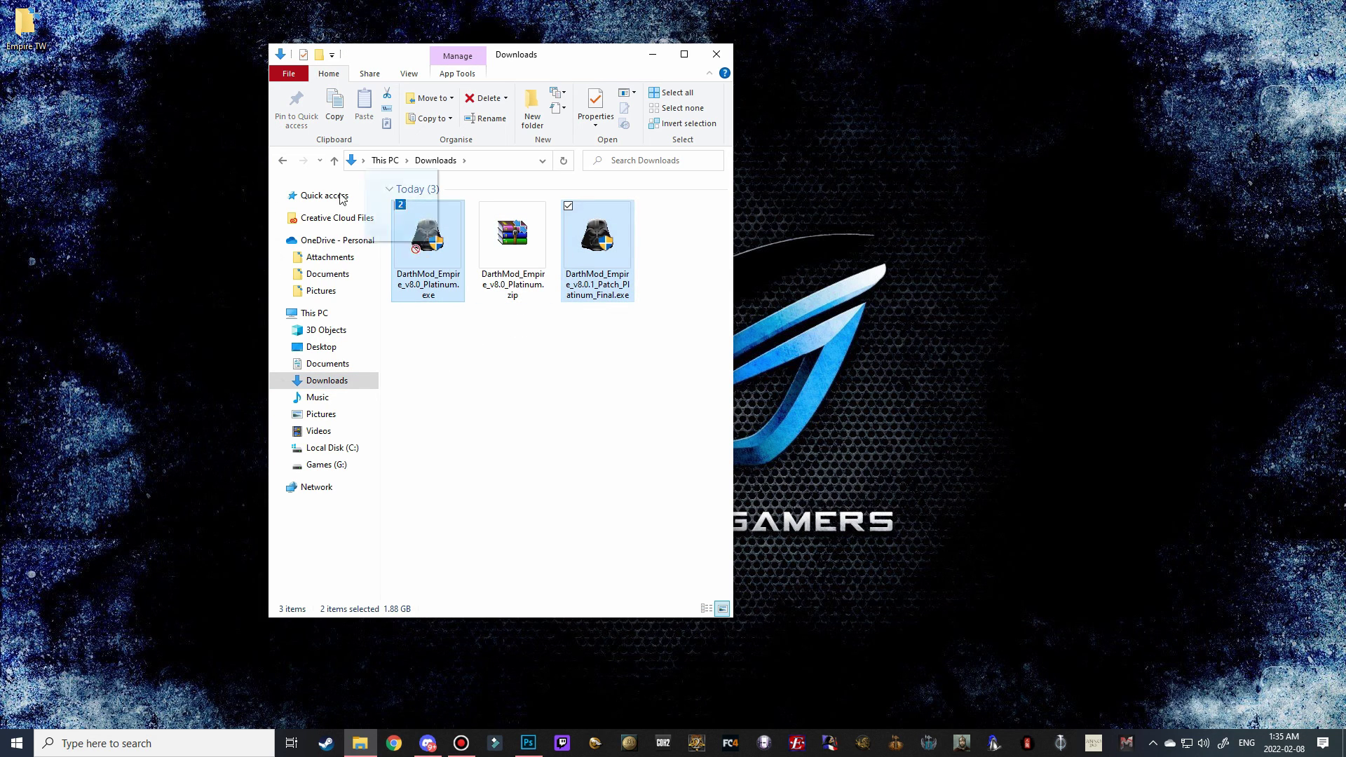
left_click_drag(454, 277, 51, 57)
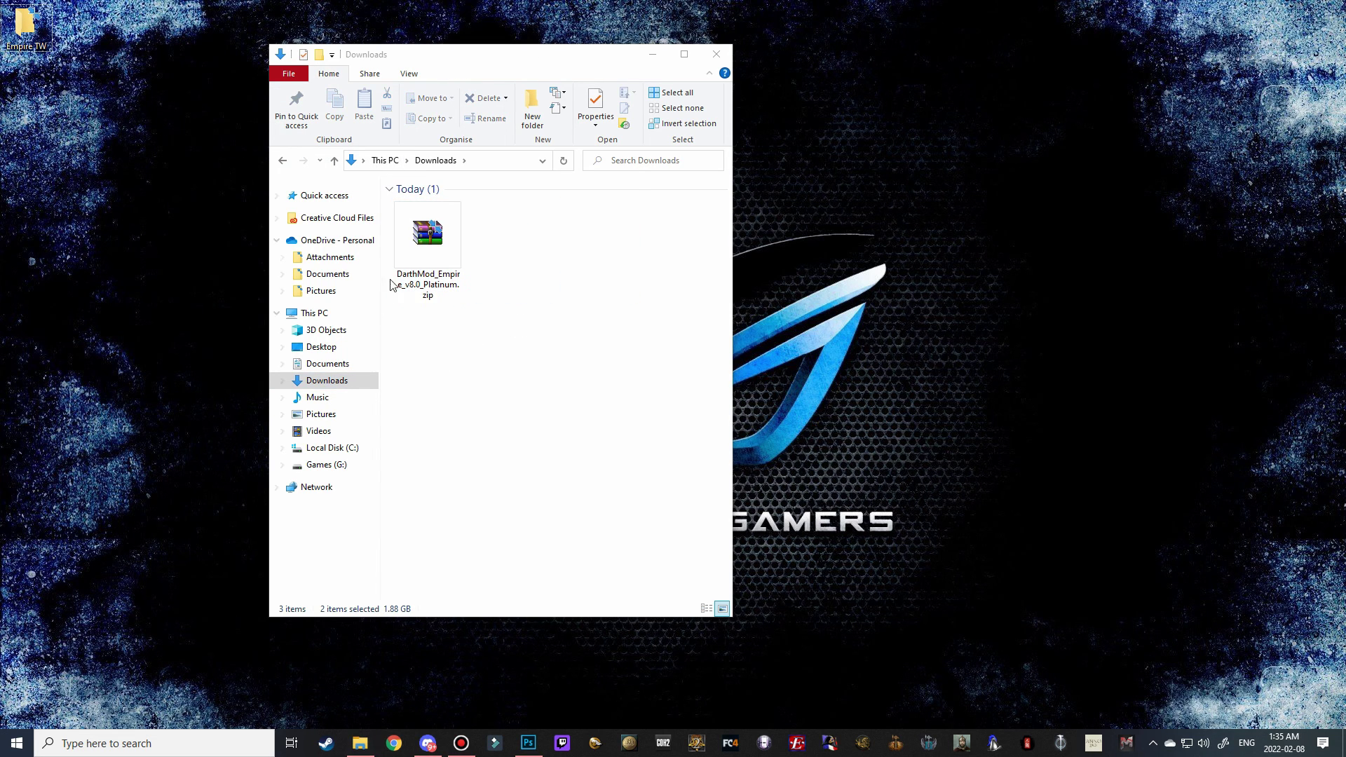
left_click(413, 282)
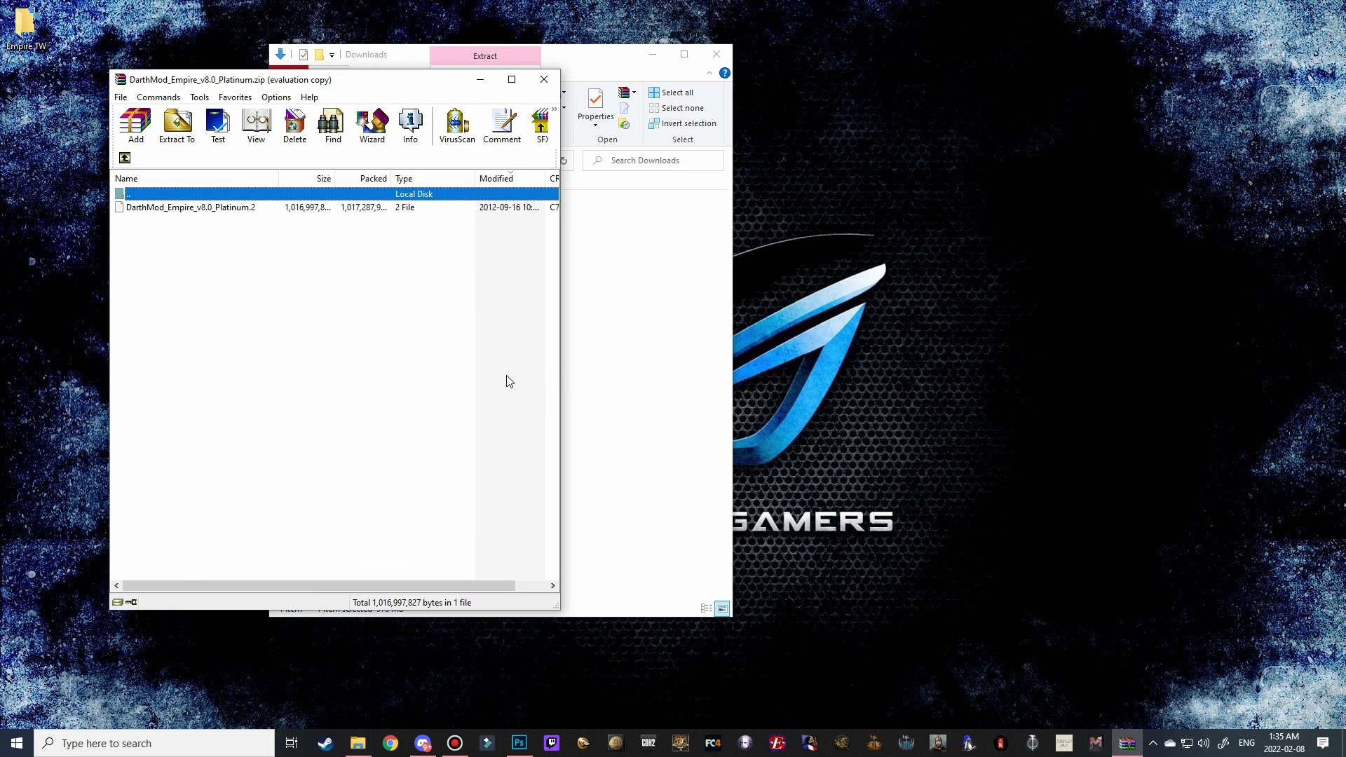
Extract DarthMod_Empire_v8.0_Platinum.zip into Desktop\Empire TW with WinRAR, then close WinRAR
left_click(177, 133)
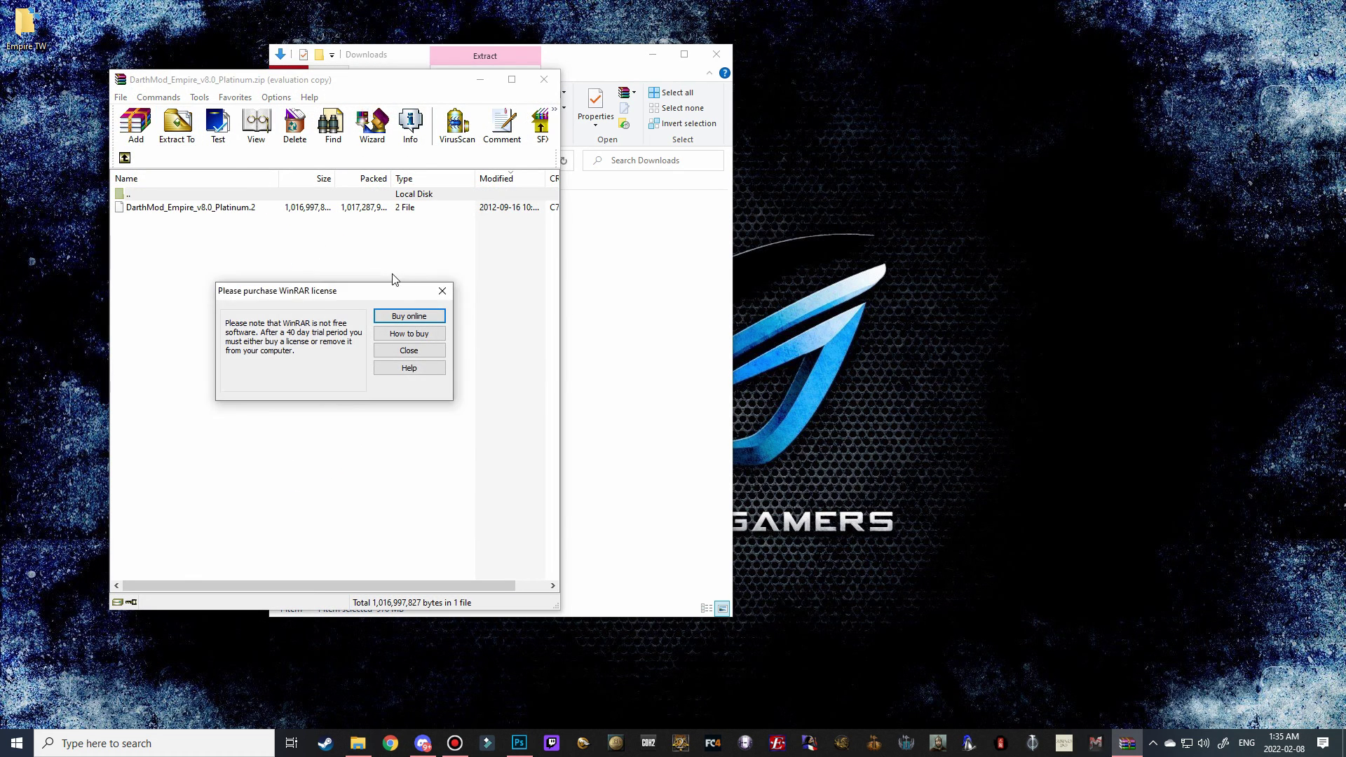
left_click(442, 288)
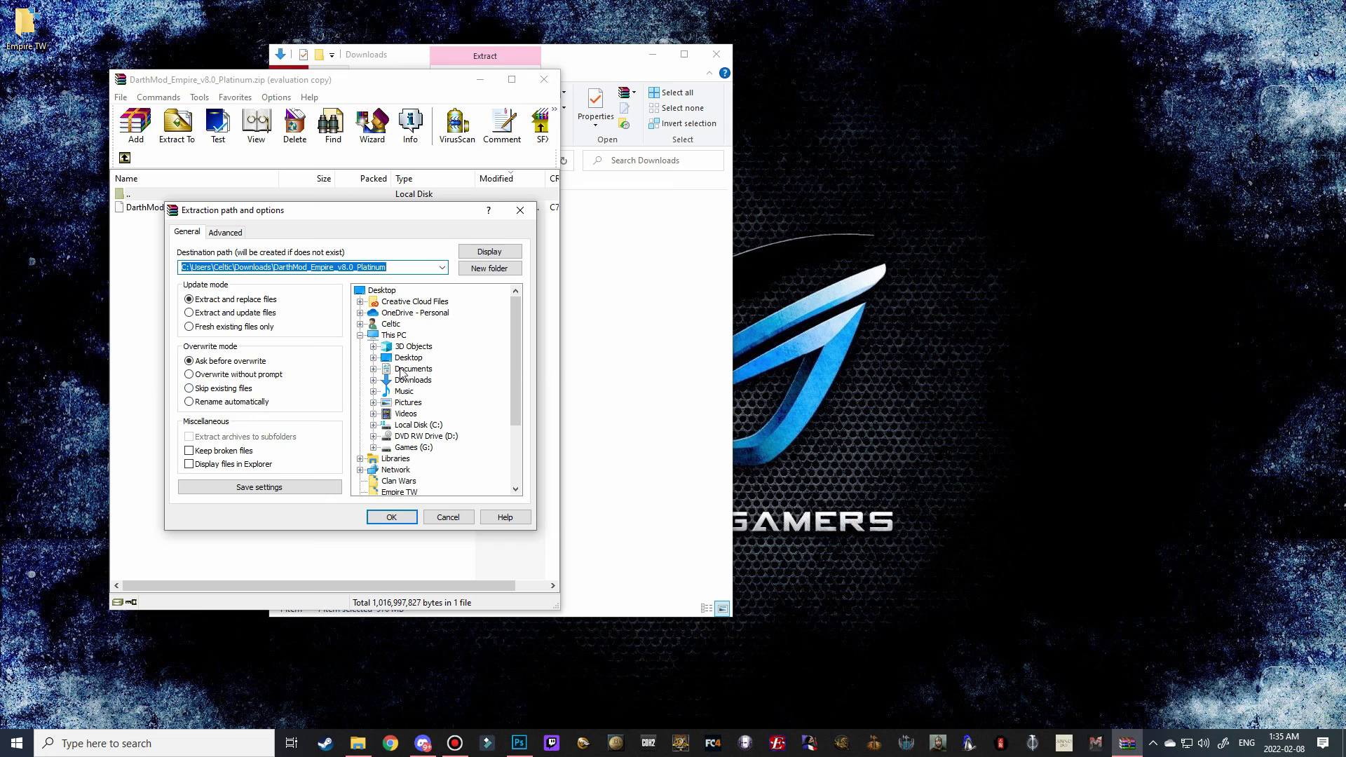
left_click(411, 358)
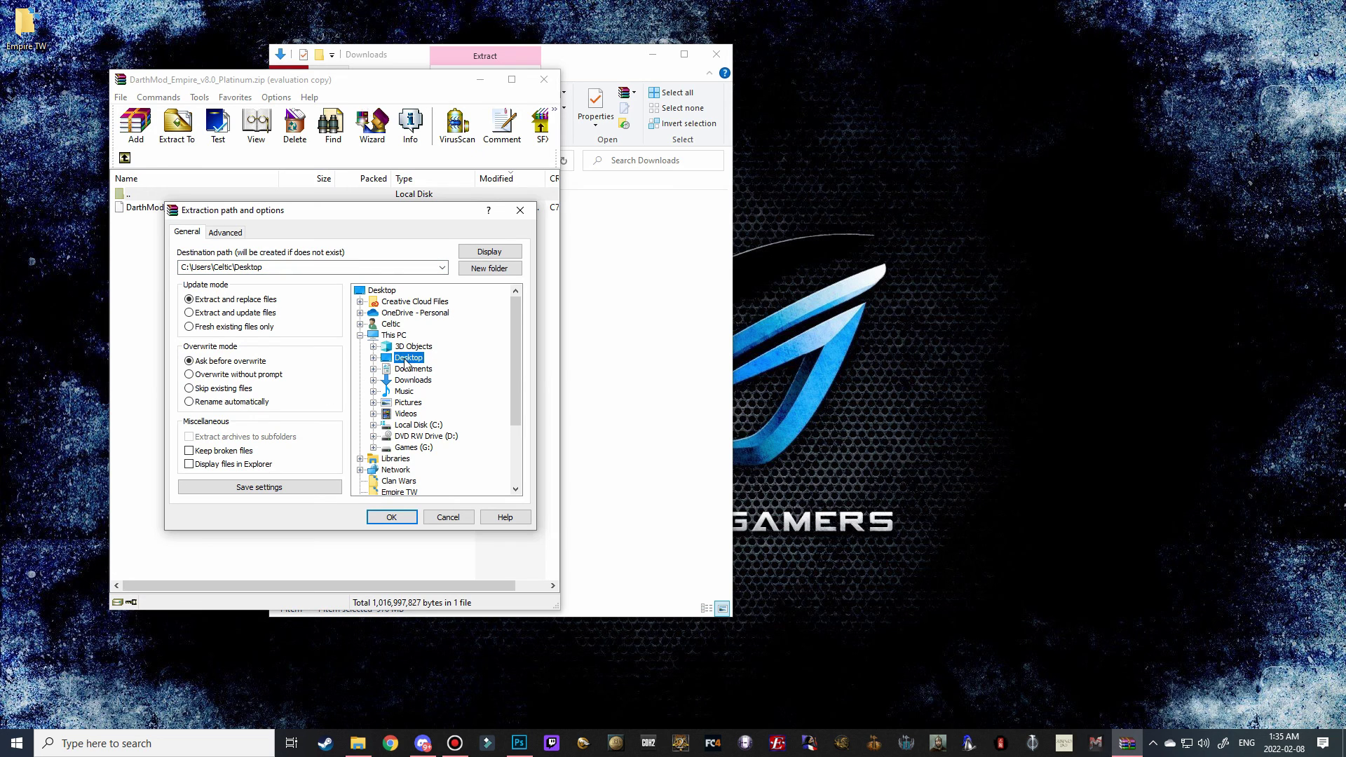
double_click(405, 359)
left_click(426, 381)
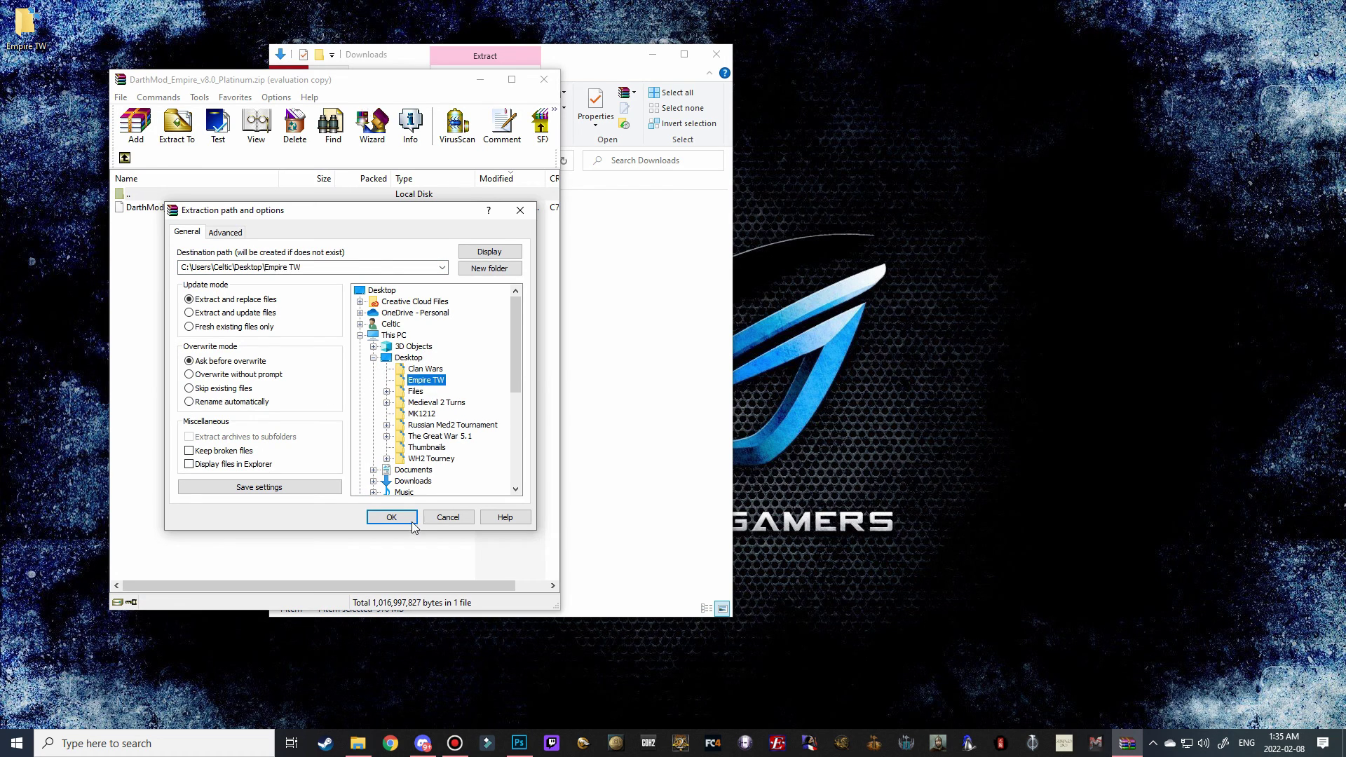
left_click(414, 519)
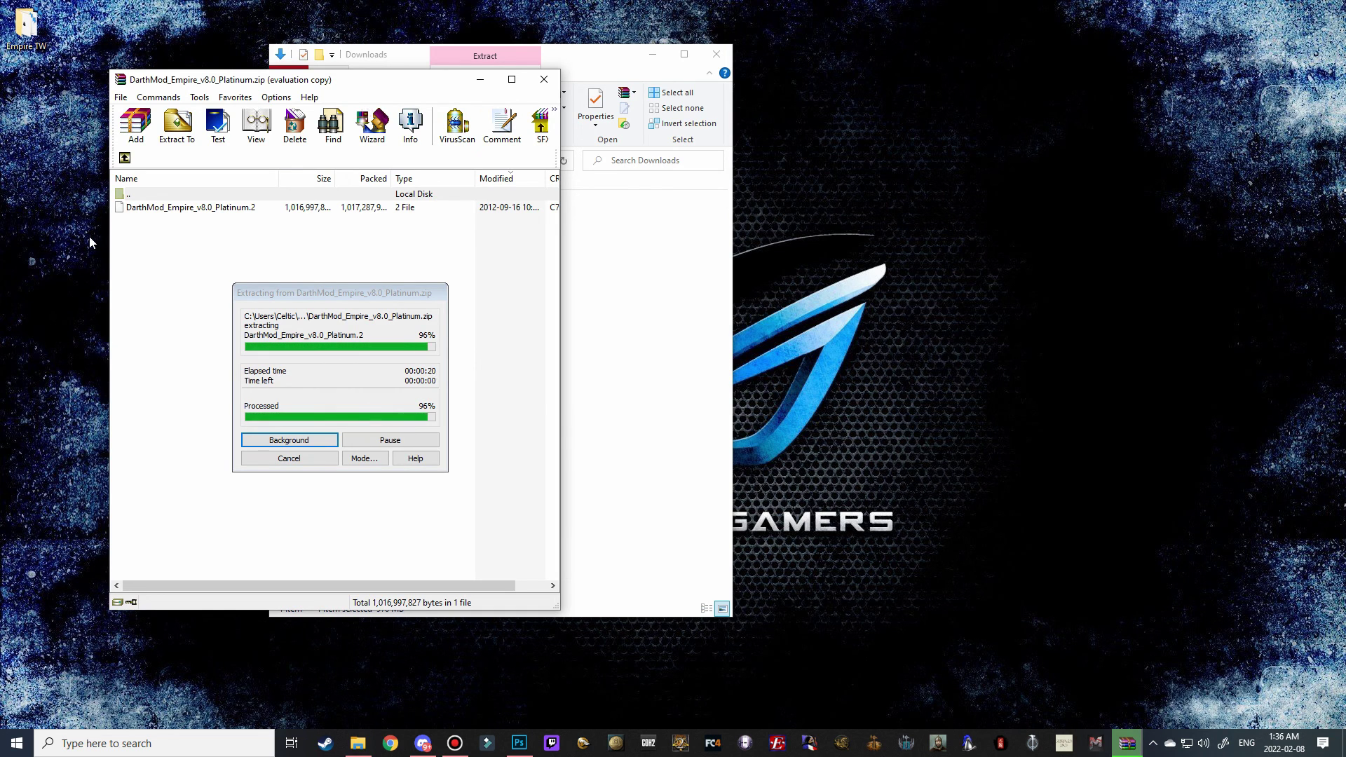
left_click(544, 80)
Close Downloads and run DarthMod_Empire_v8.0_Platinum.exe from the Empire TW folder
left_click(716, 54)
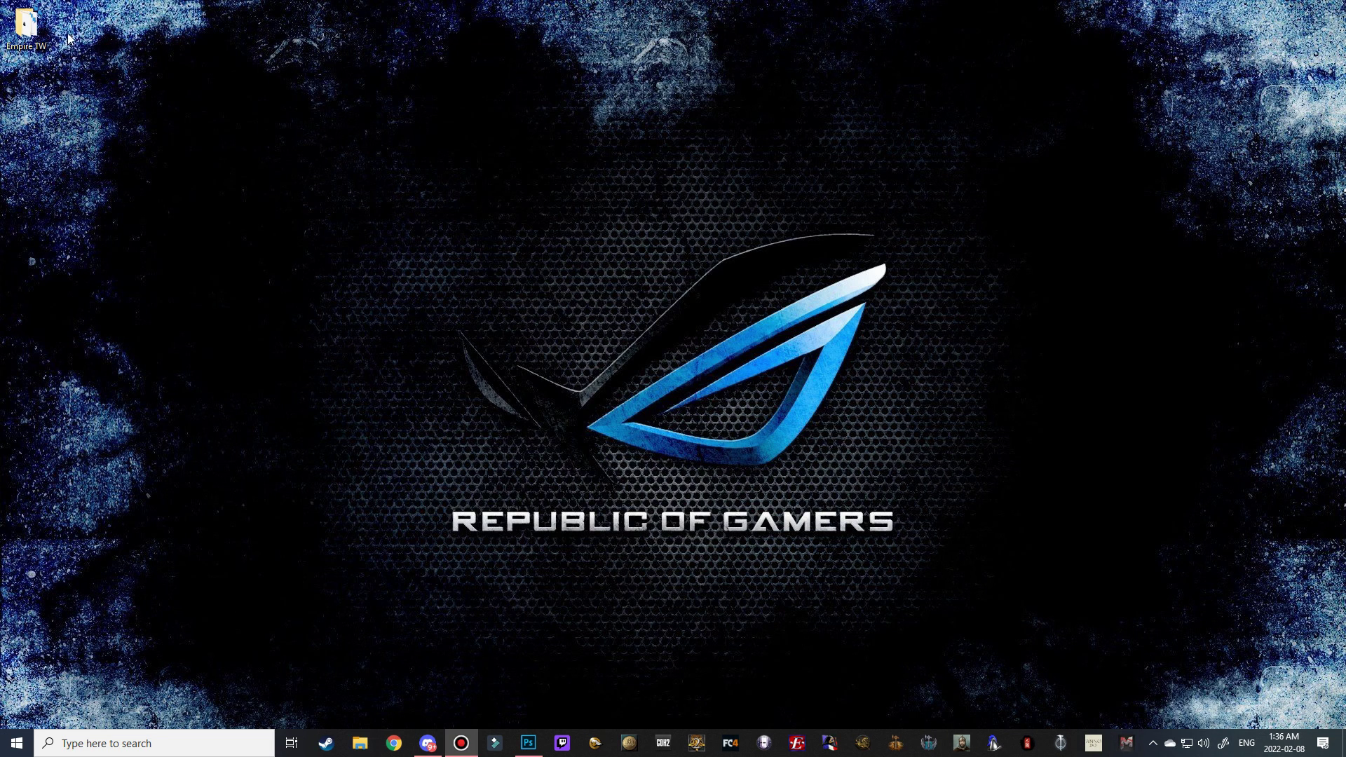
double_click(28, 26)
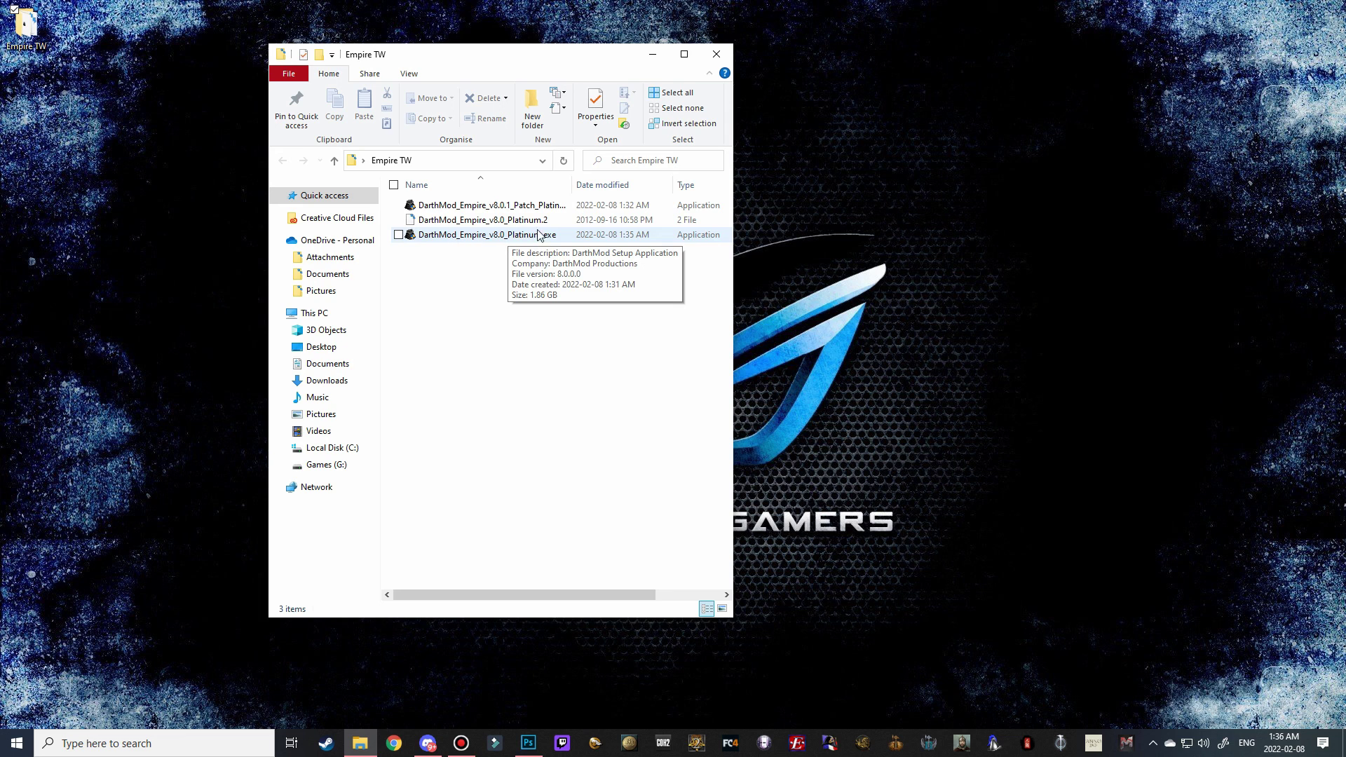
double_click(474, 237)
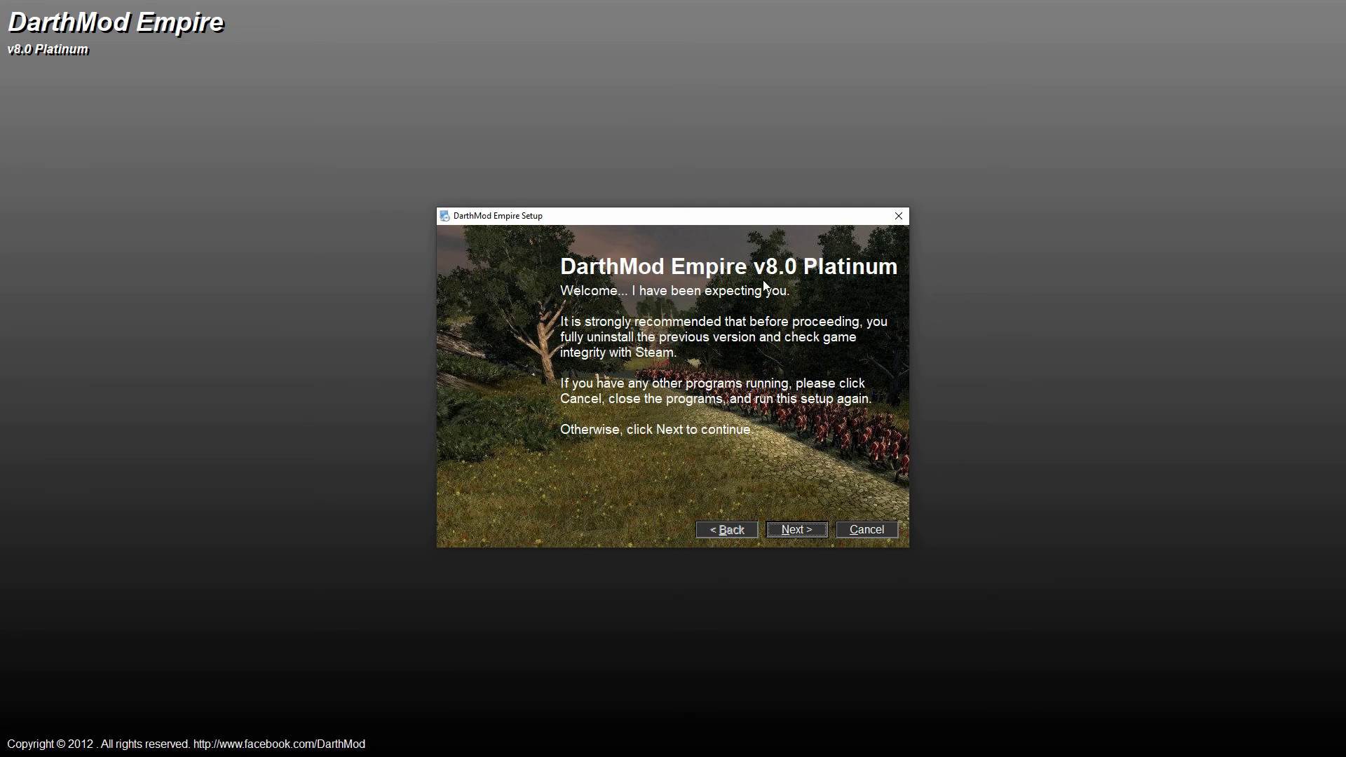
Agree to the DarthMod Empire licence terms and continue to the Installation Folder page
left_click(797, 531)
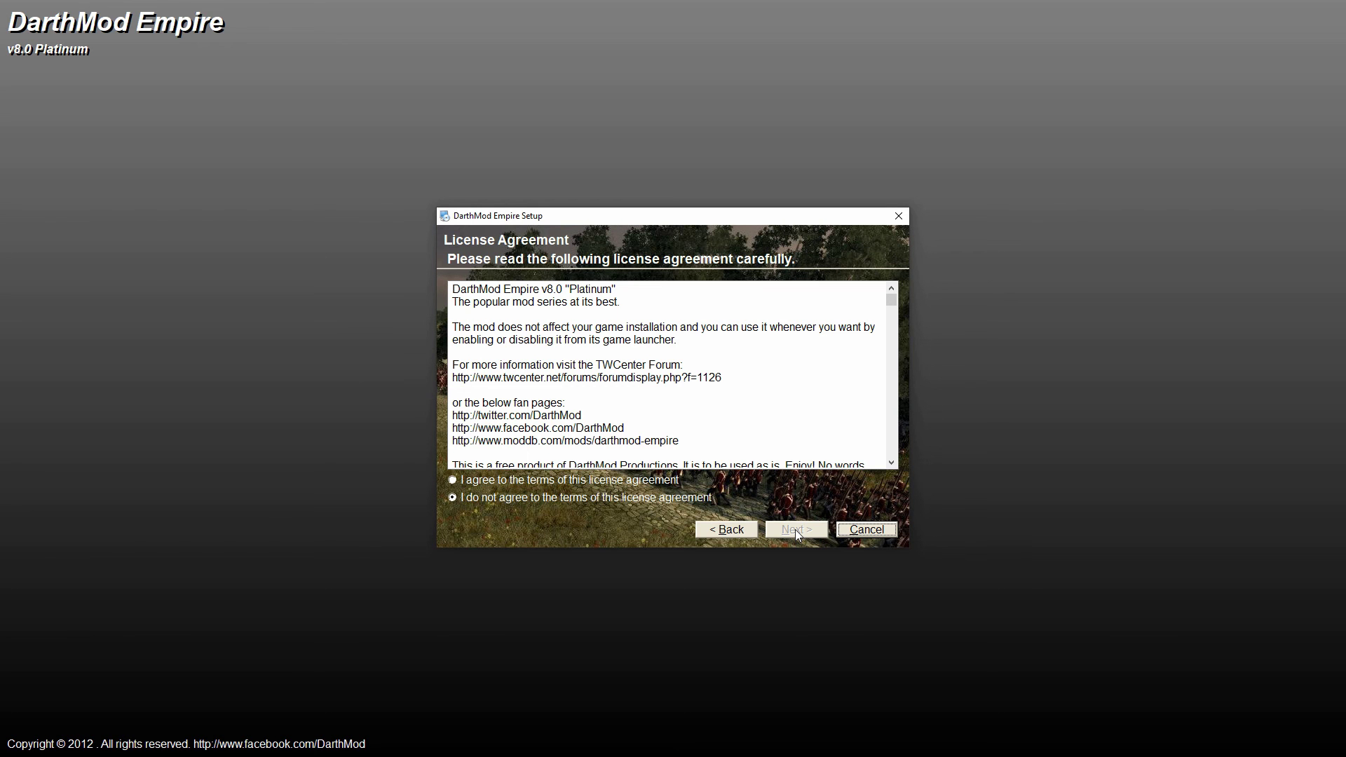
left_click(452, 479)
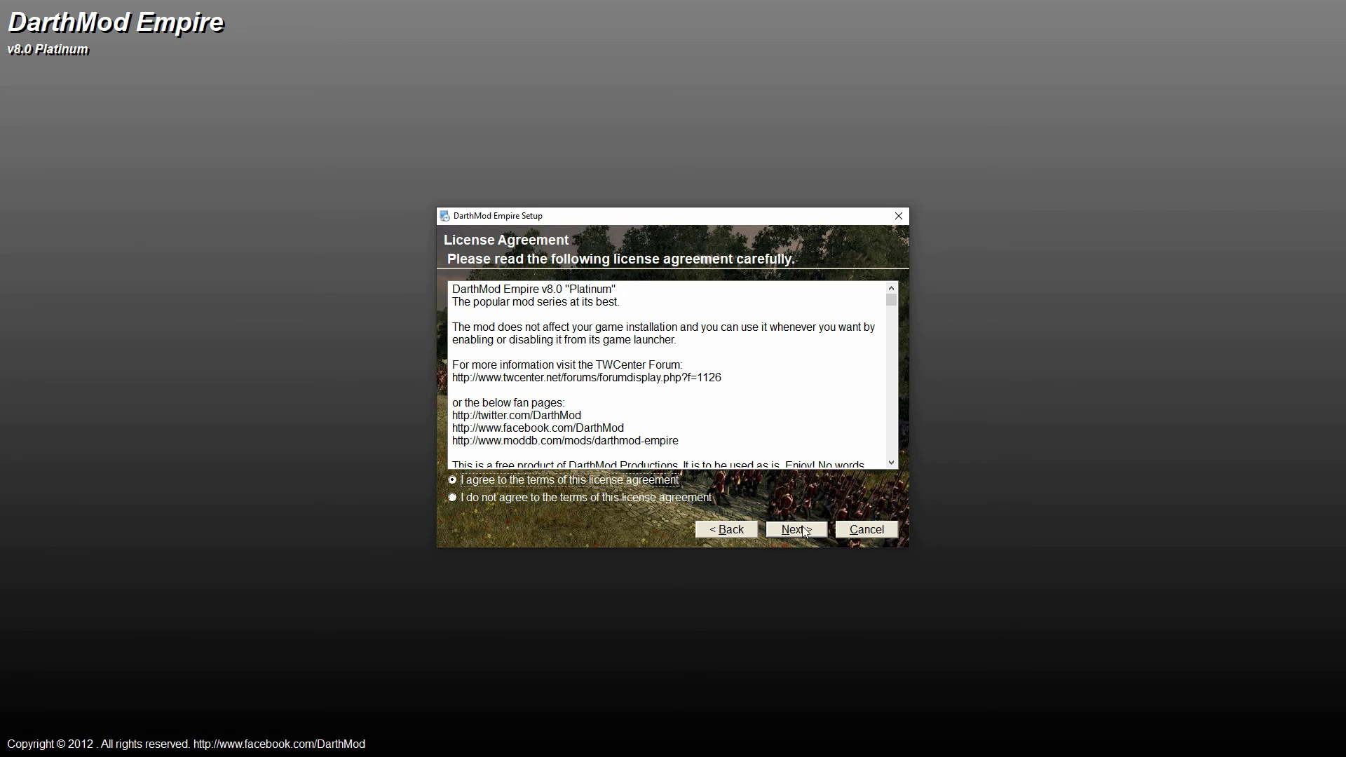
left_click(803, 530)
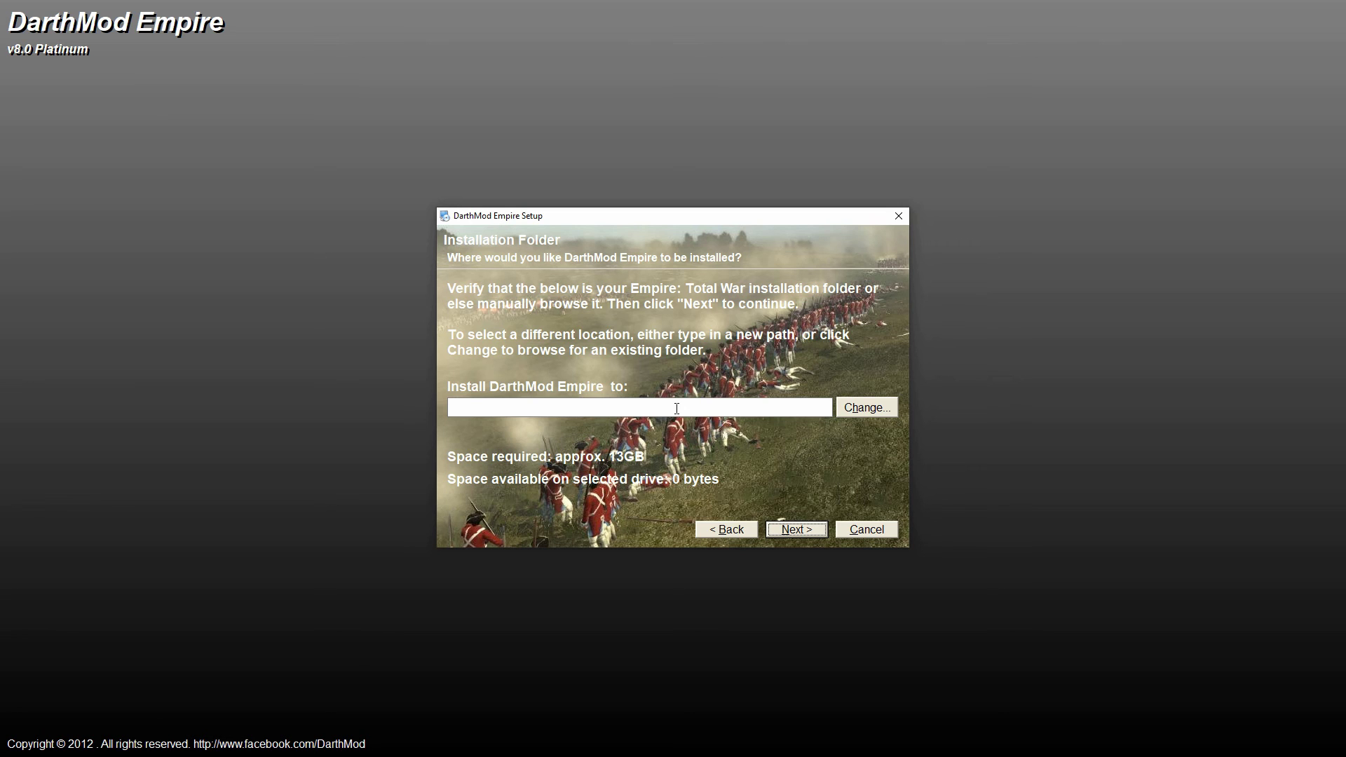
Look through C:\Program Files (x86)\Steam\steamapps\common for the game, then collapse the C: drive
left_click(867, 408)
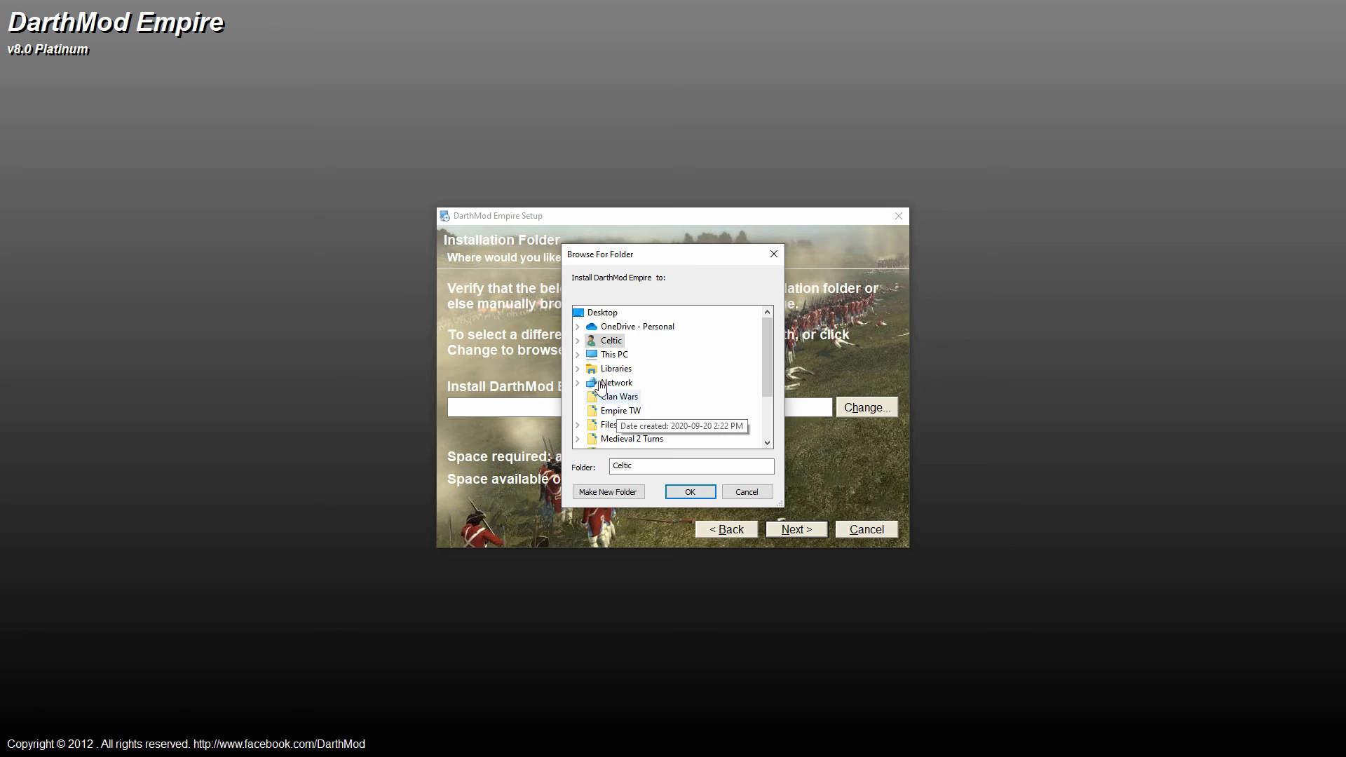
left_click(578, 355)
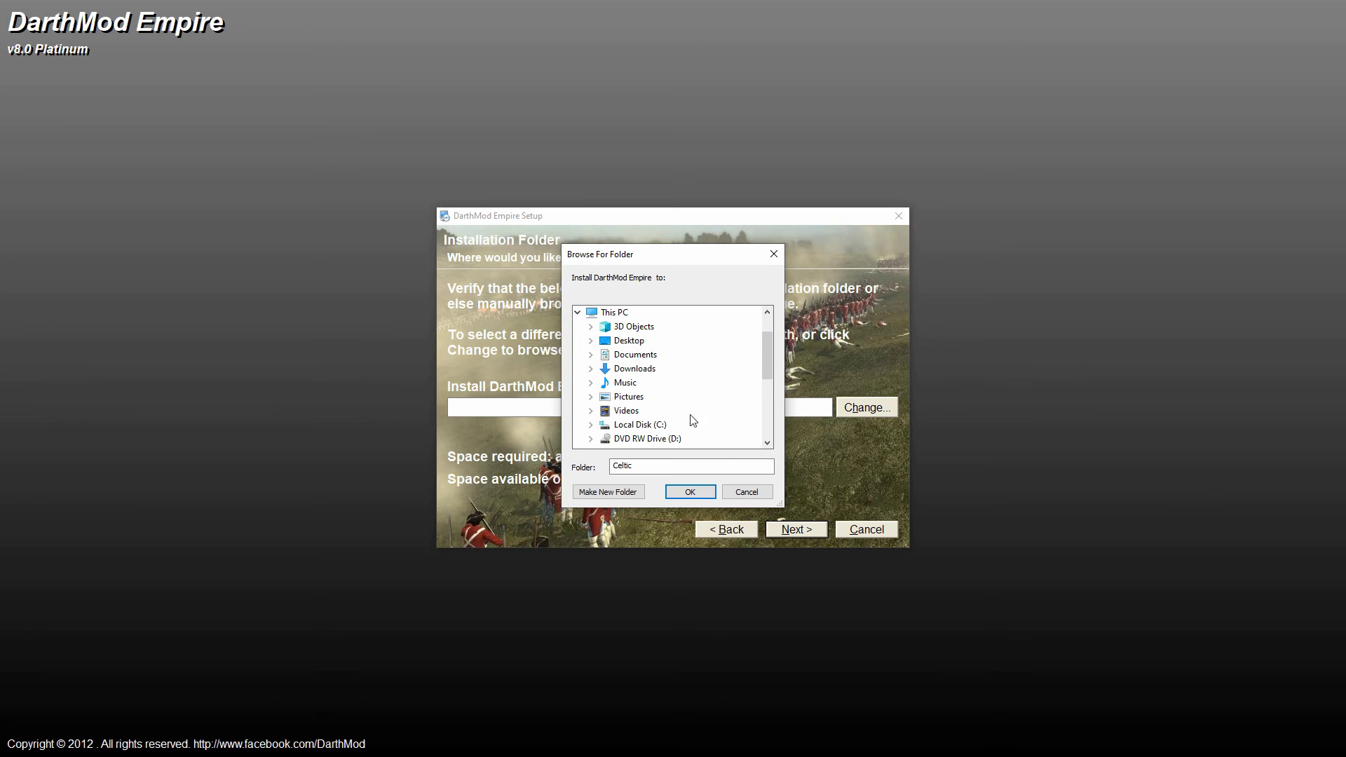
double_click(641, 425)
double_click(653, 424)
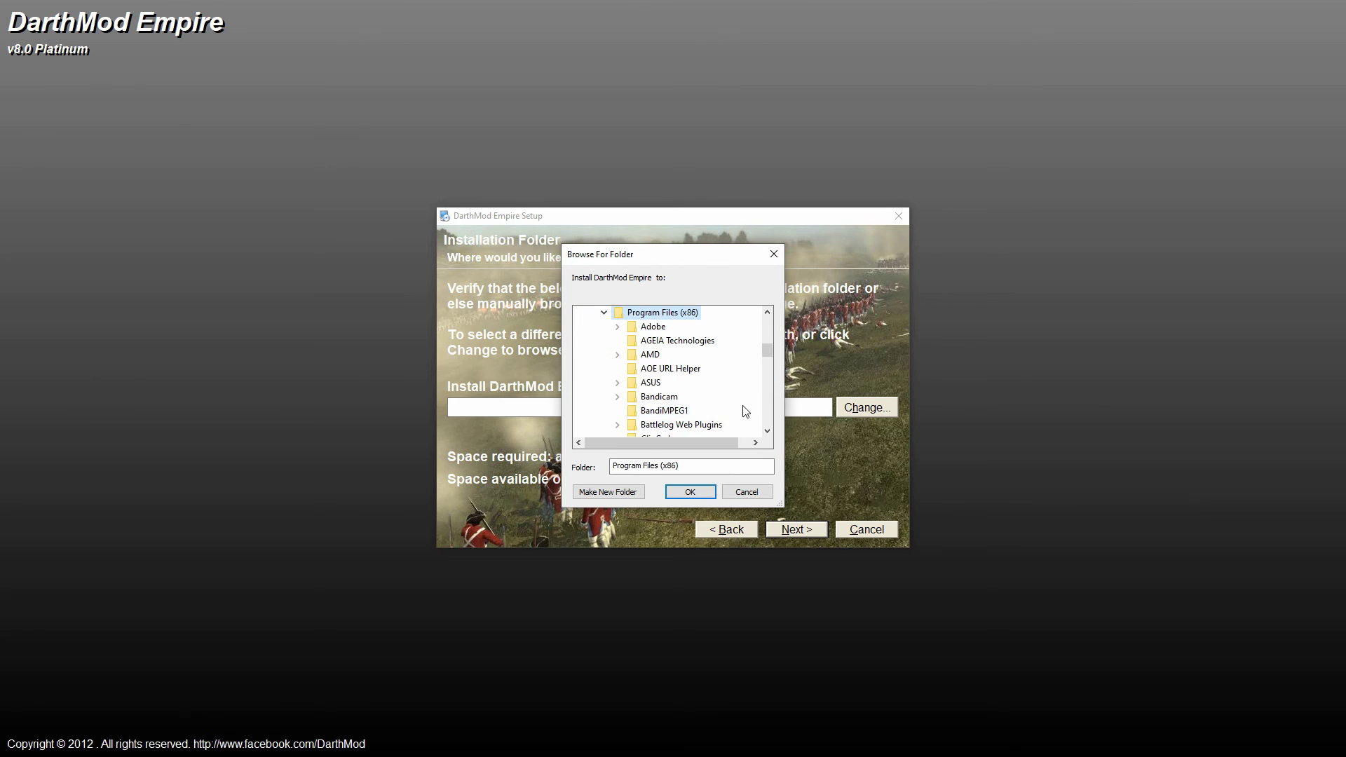
scroll(719, 370, "down", 10)
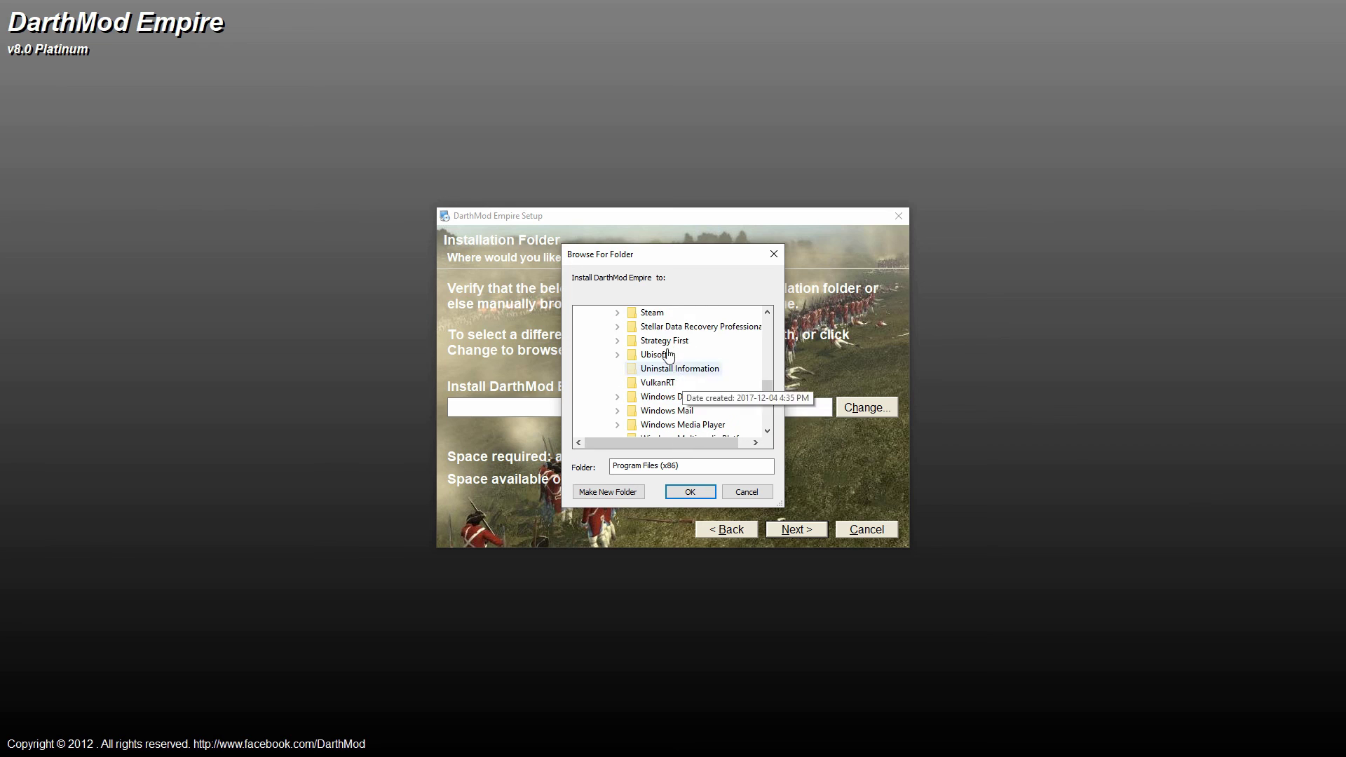
double_click(652, 314)
scroll(691, 414, "down", 3)
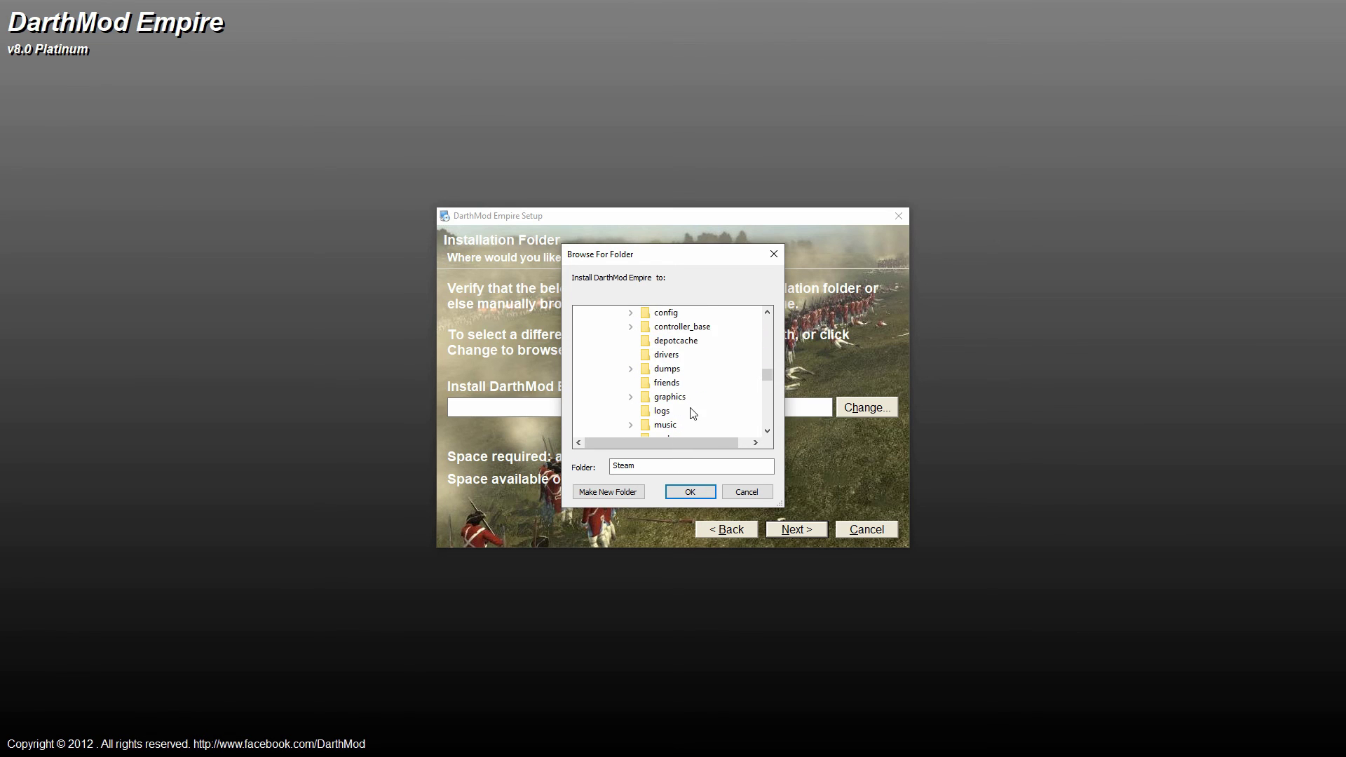
scroll(686, 409, "down", 4)
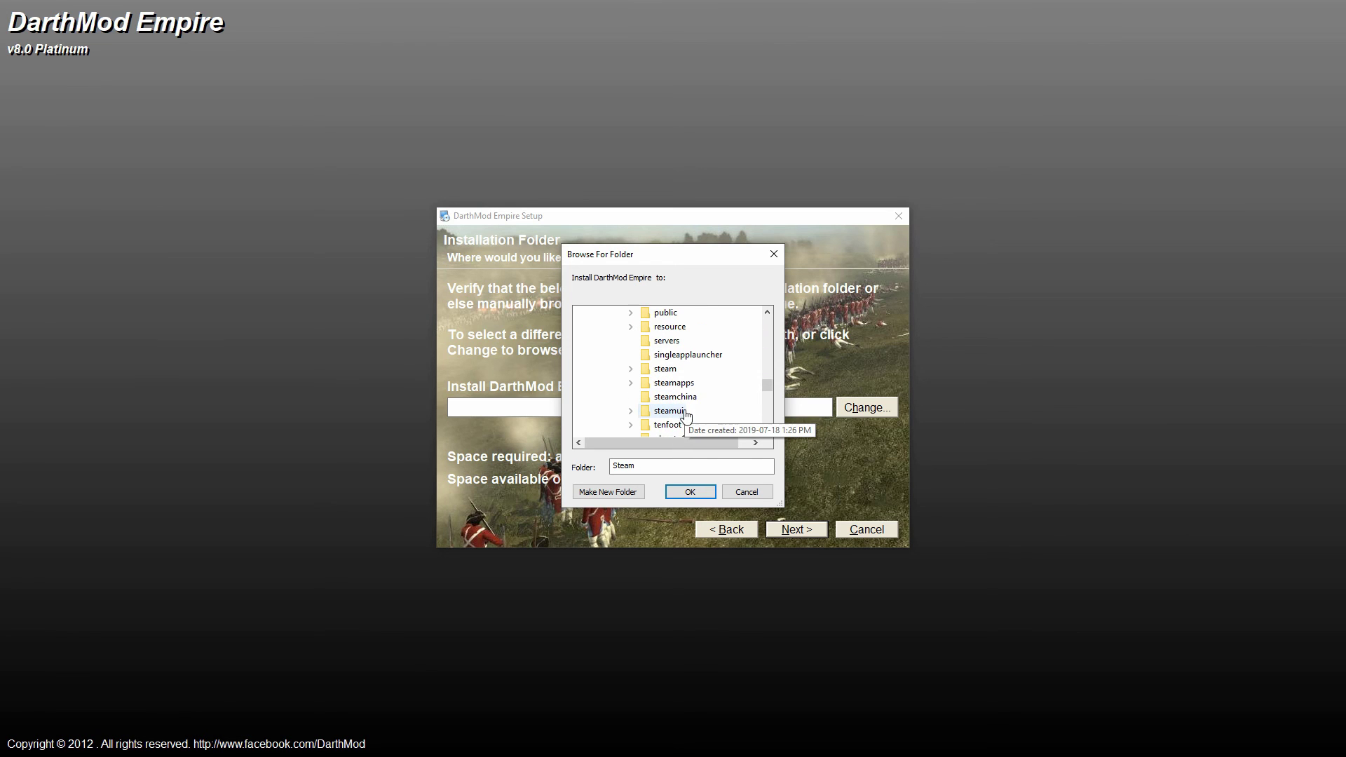
double_click(677, 383)
double_click(677, 341)
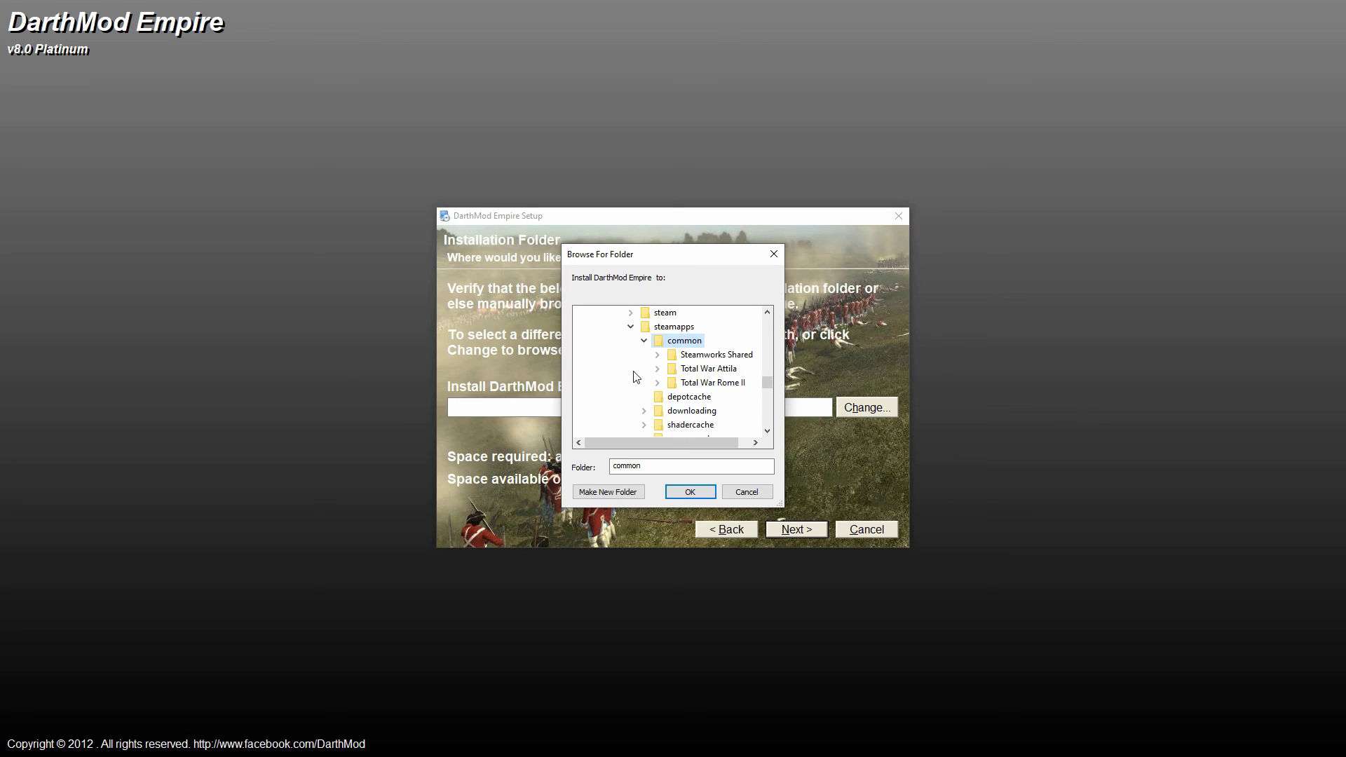
scroll(636, 376, "up", 15)
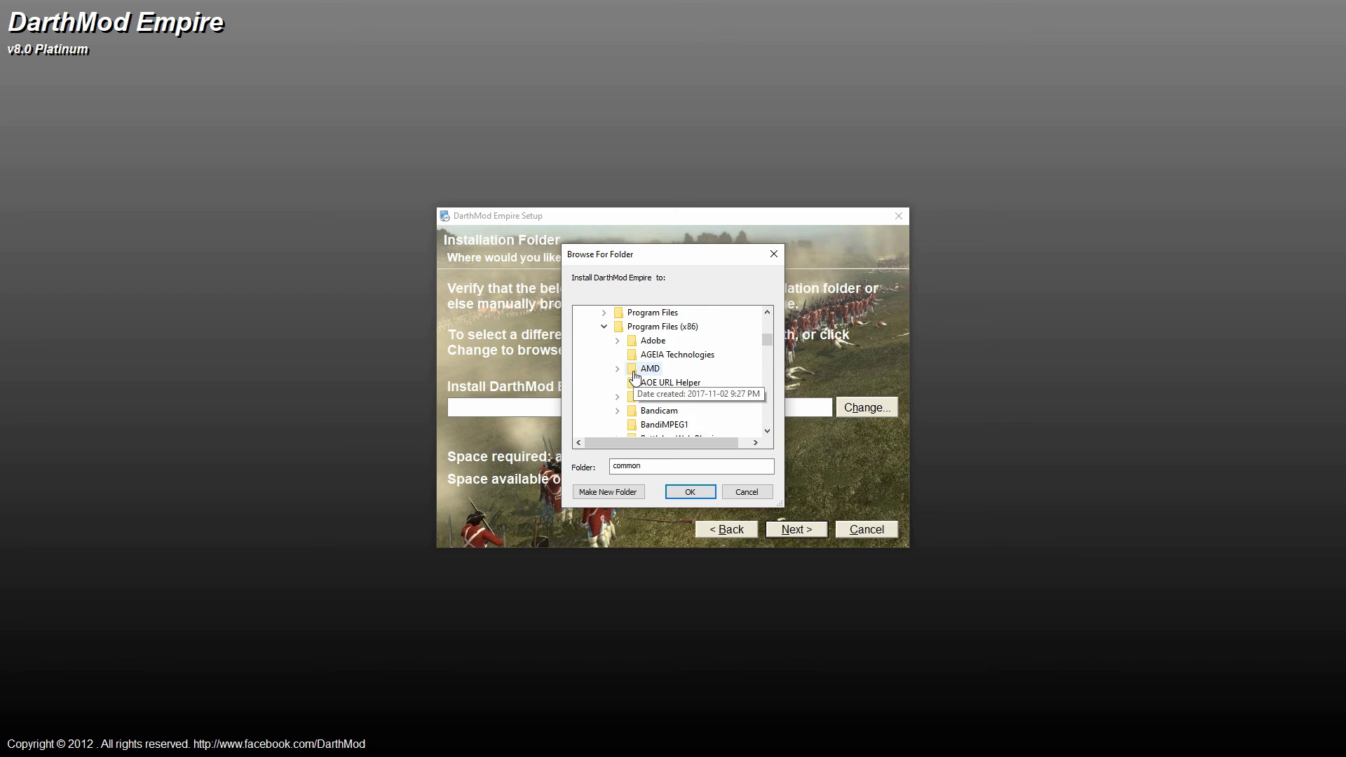
left_click(603, 396)
scroll(673, 376, "up", 4)
scroll(673, 376, "down", 2)
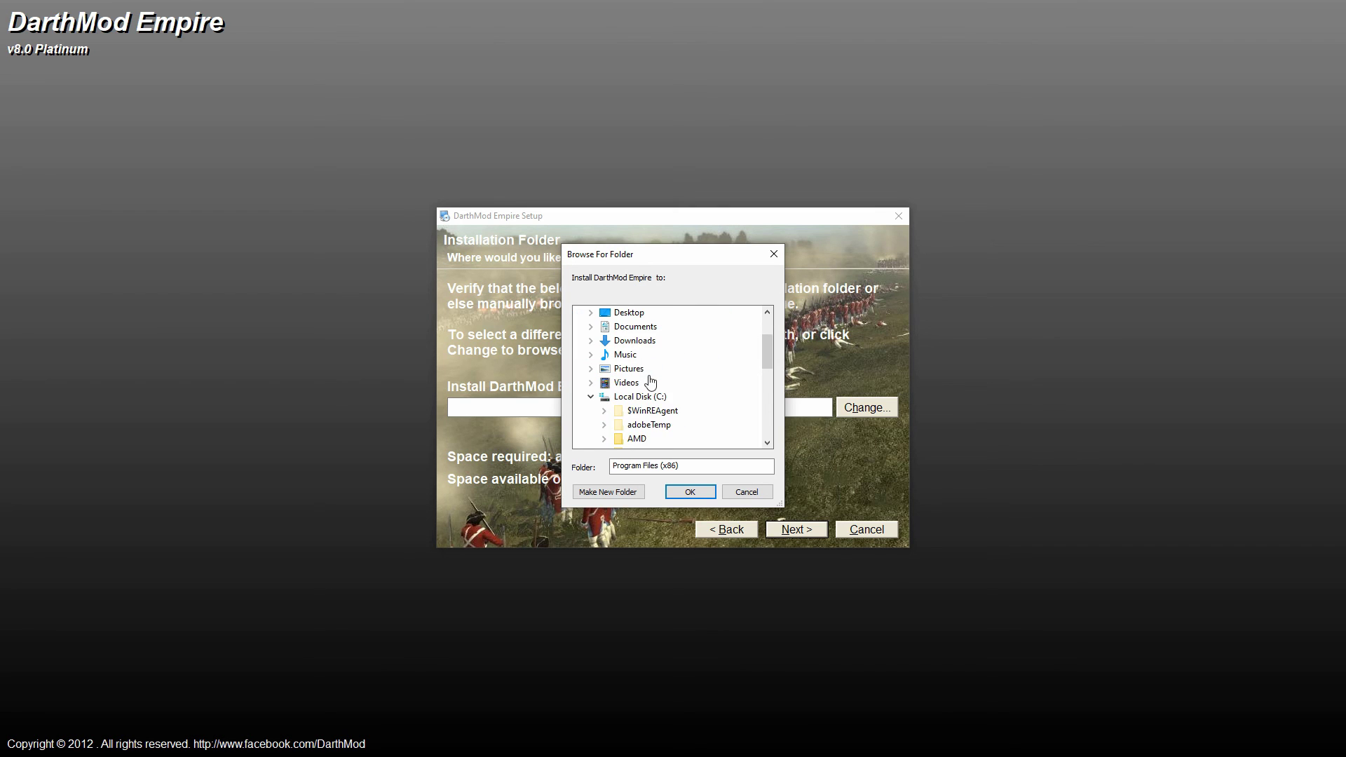
left_click(593, 397)
Select G:\Steam Games\steamapps\common\Empire Total War as the install folder
key("Down")
key("Down")
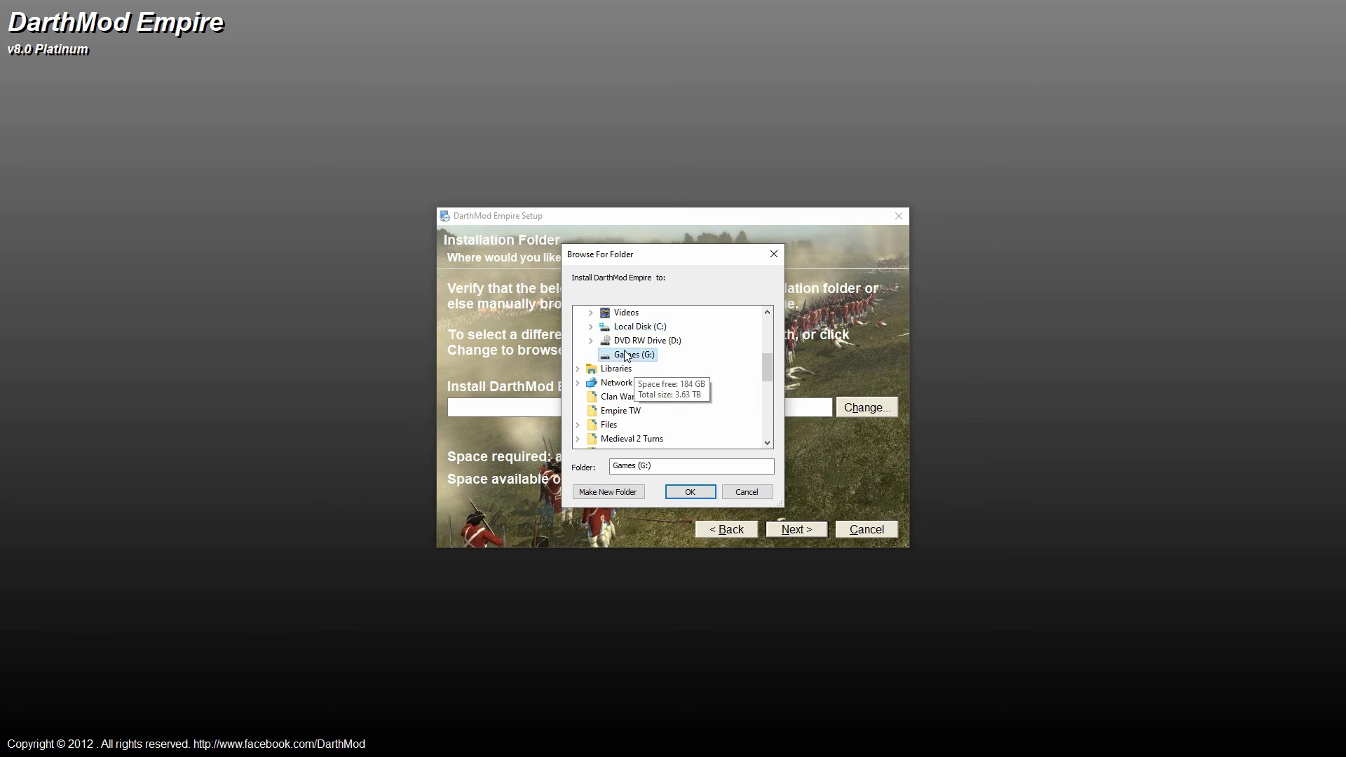
key("Right")
scroll(716, 399, "down", 3)
scroll(667, 367, "up", 2)
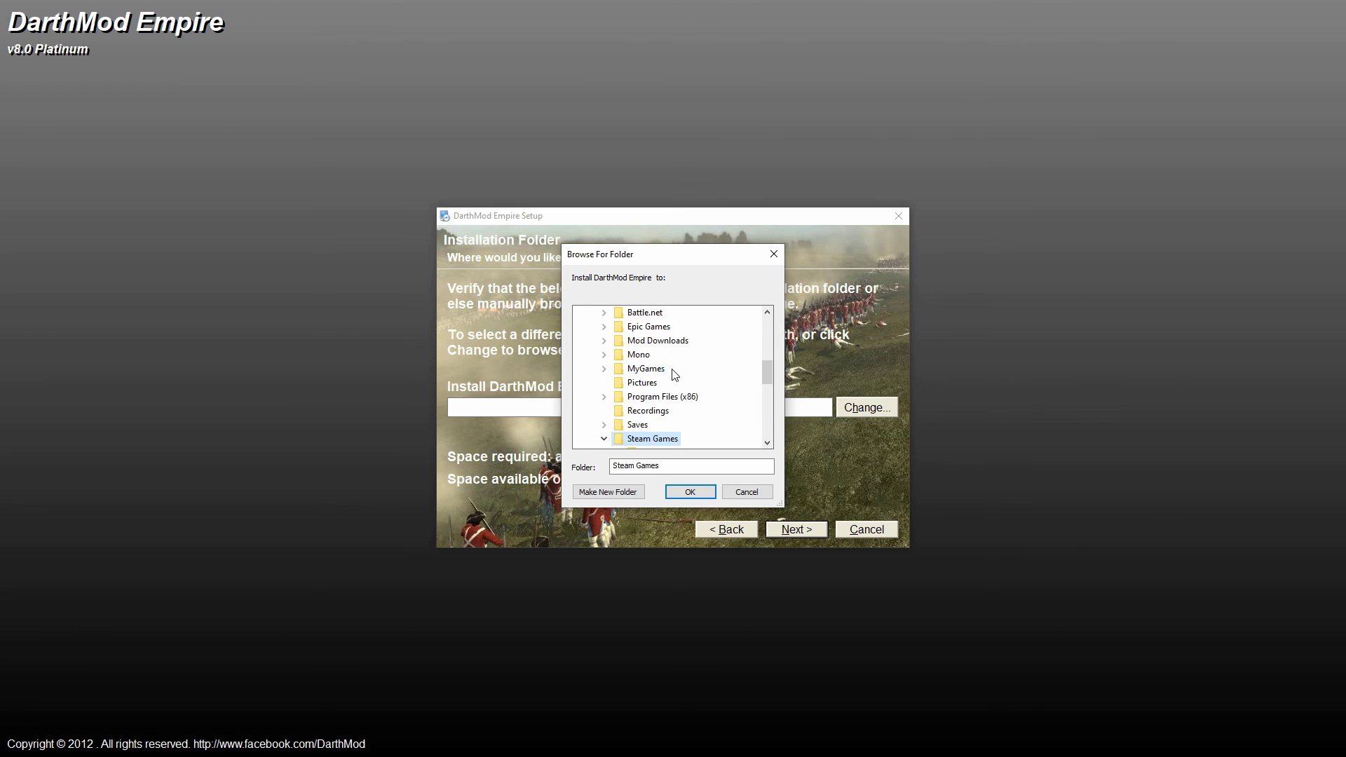
left_click(641, 436)
double_click(670, 327)
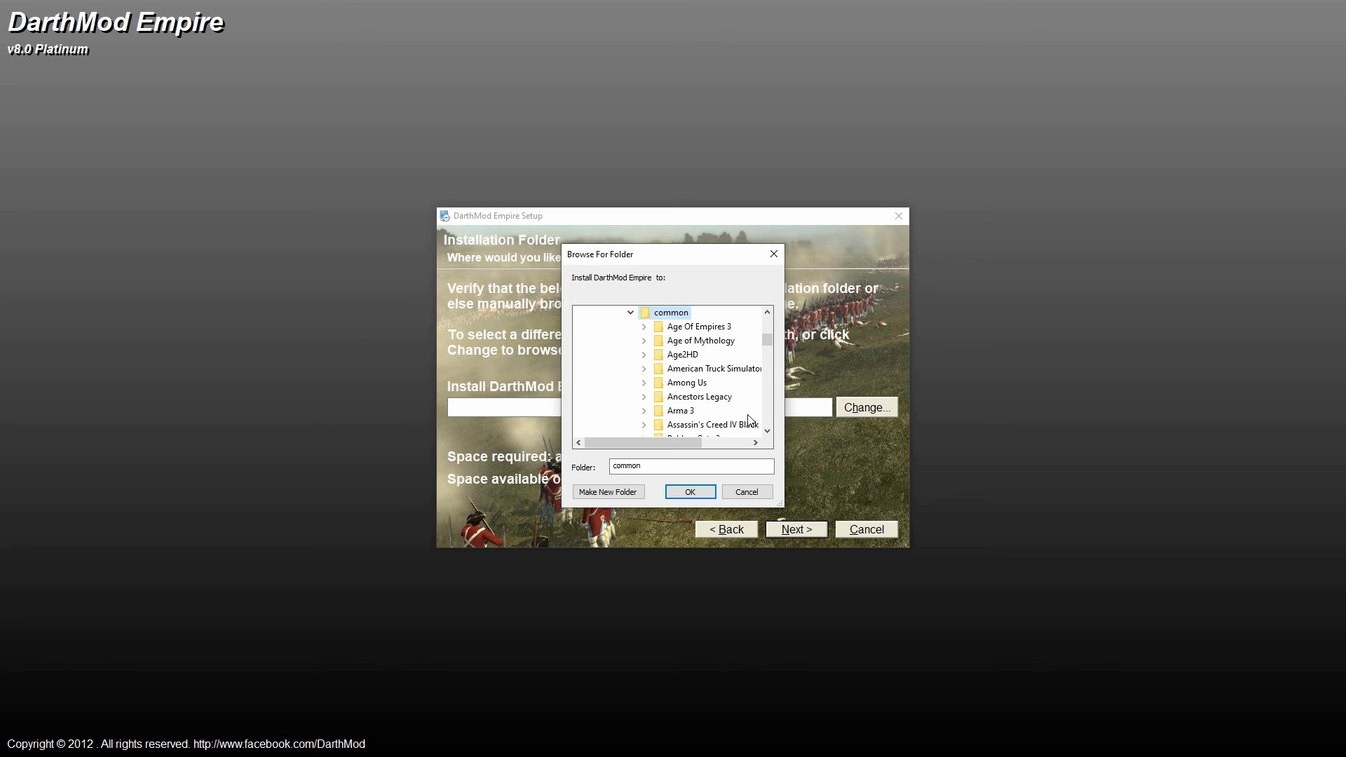
scroll(708, 400, "down", 2)
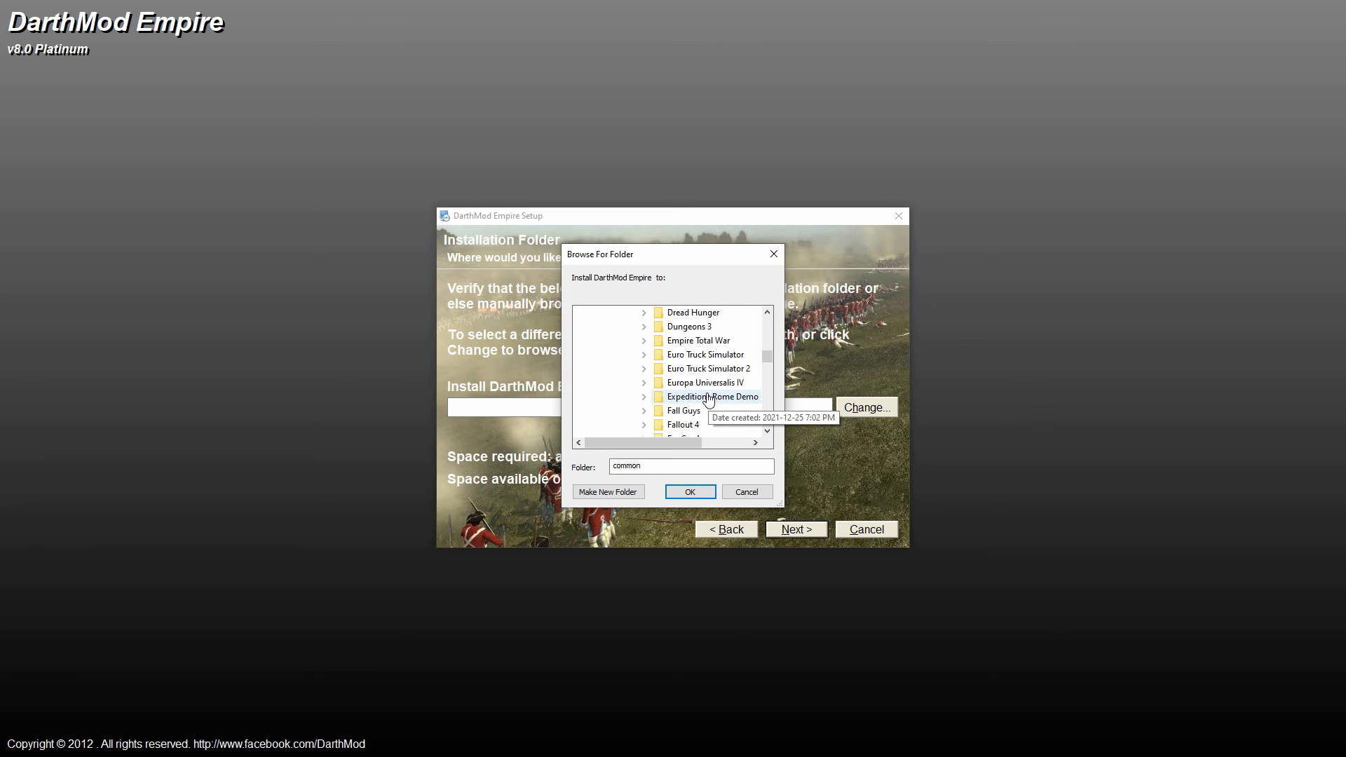
double_click(693, 343)
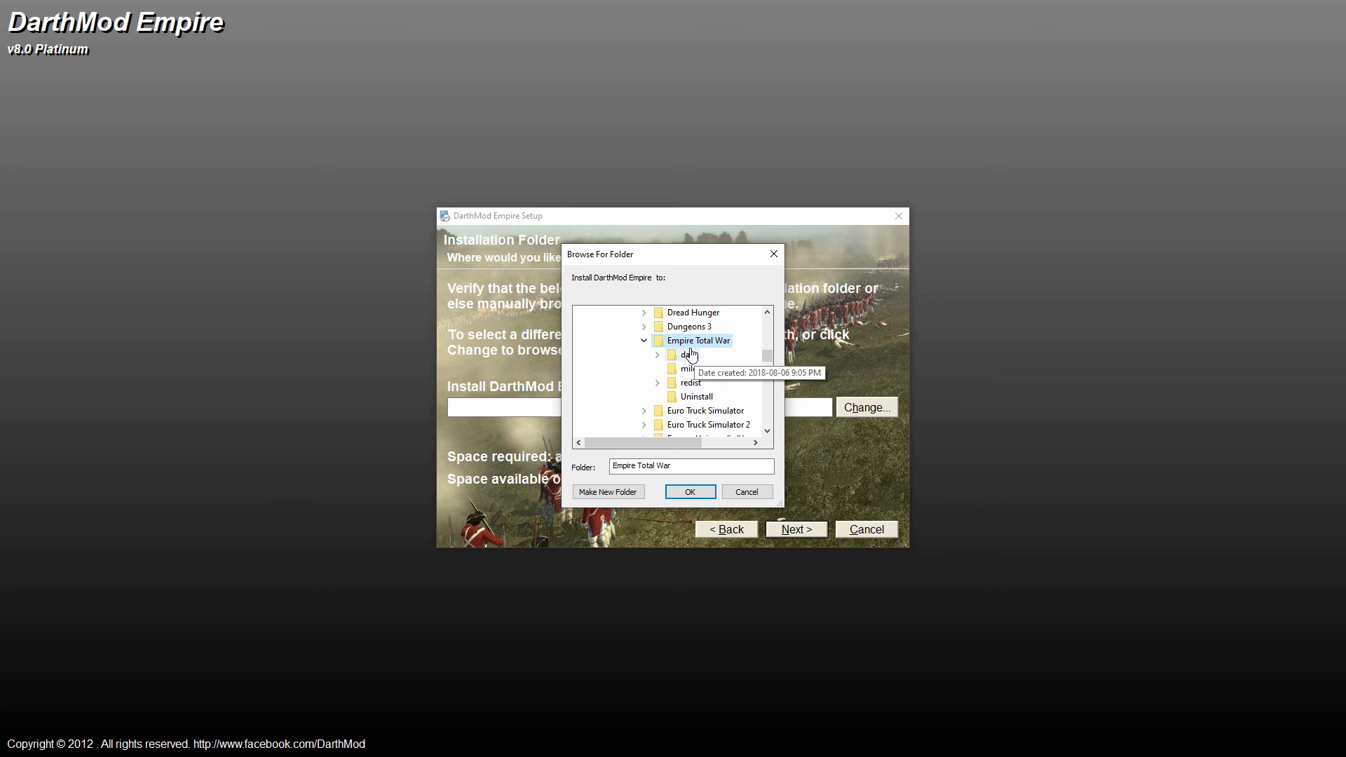
left_click(645, 343)
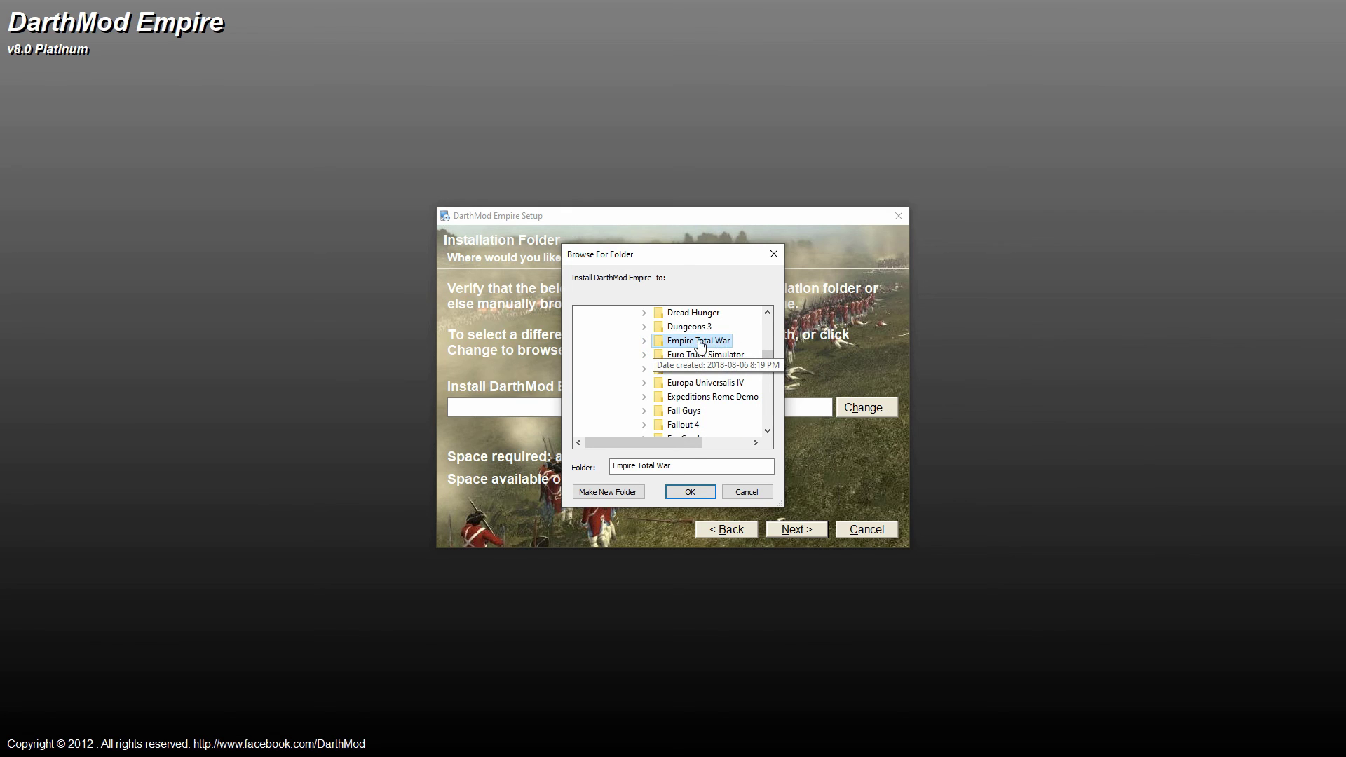
left_click(644, 341)
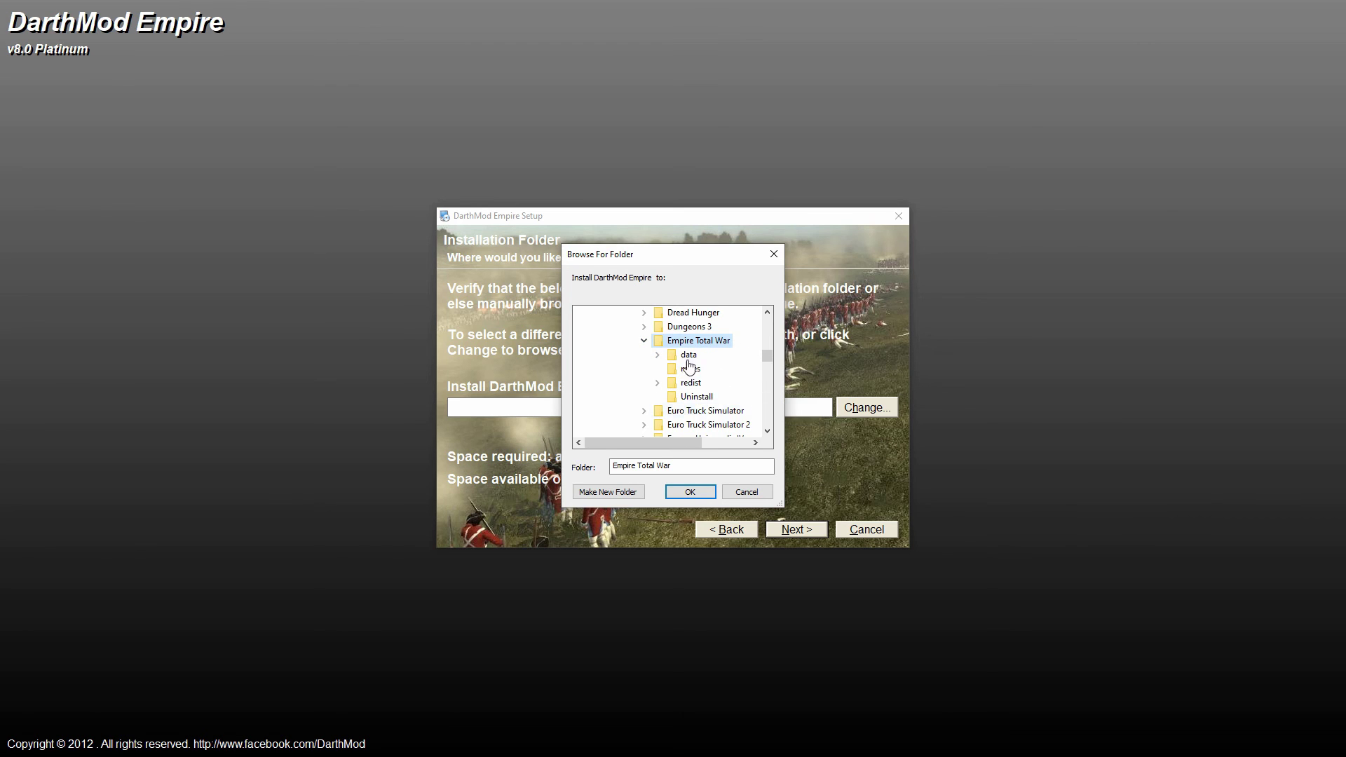
left_click(644, 341)
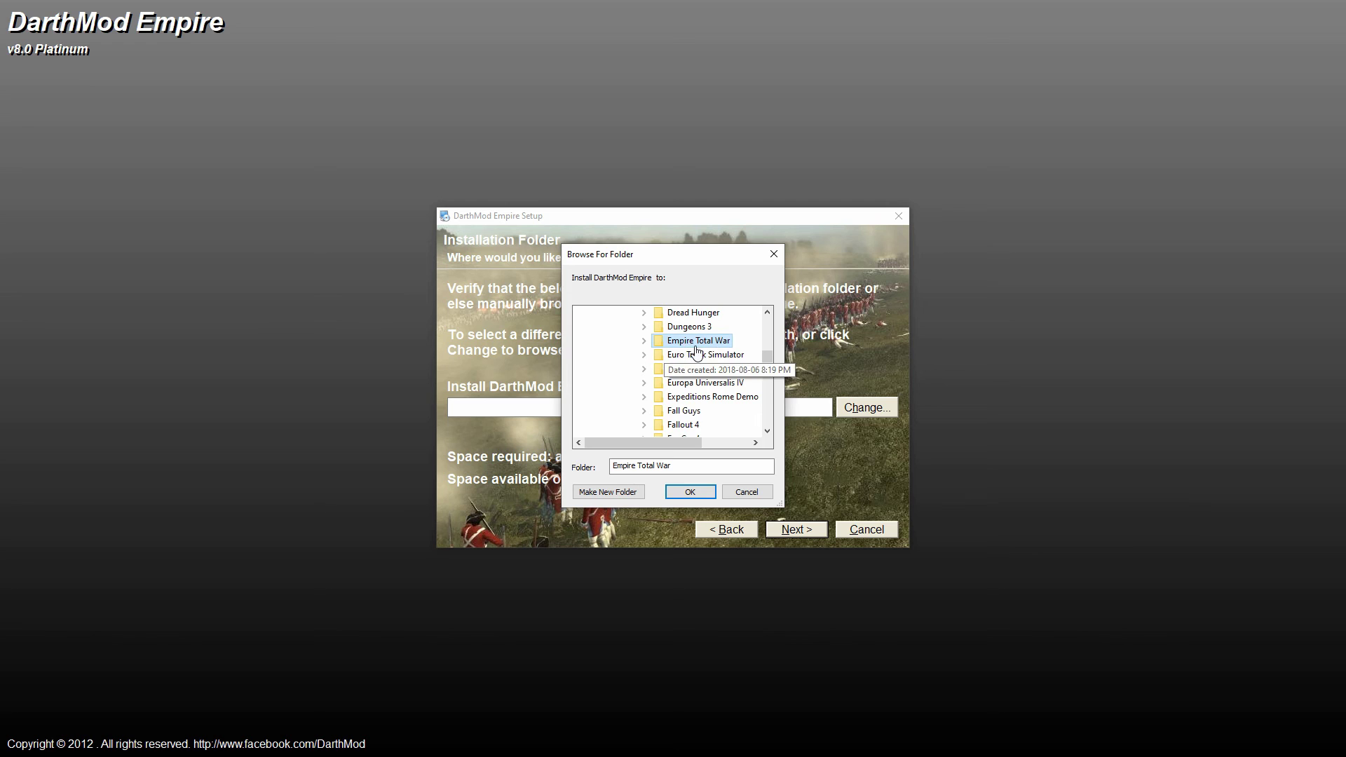
left_click(690, 492)
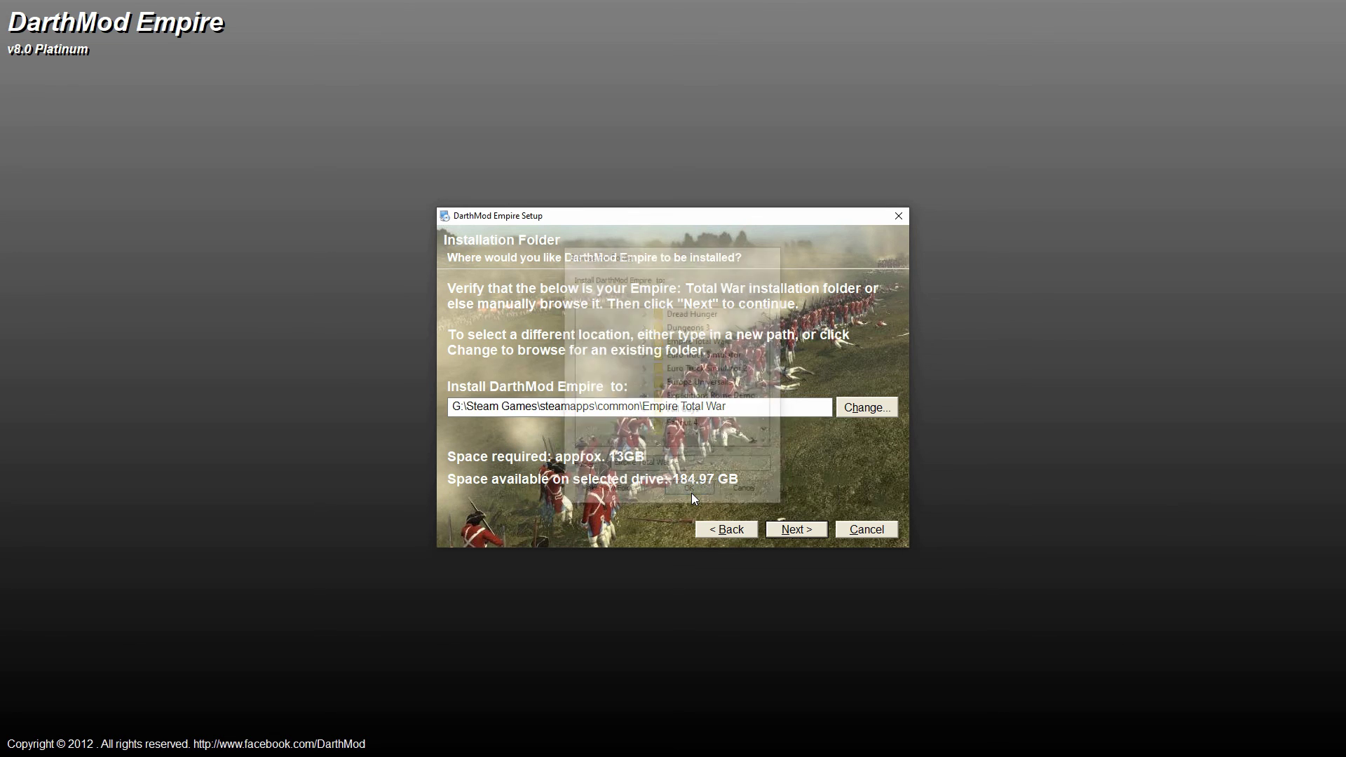
left_click_drag(729, 408, 644, 412)
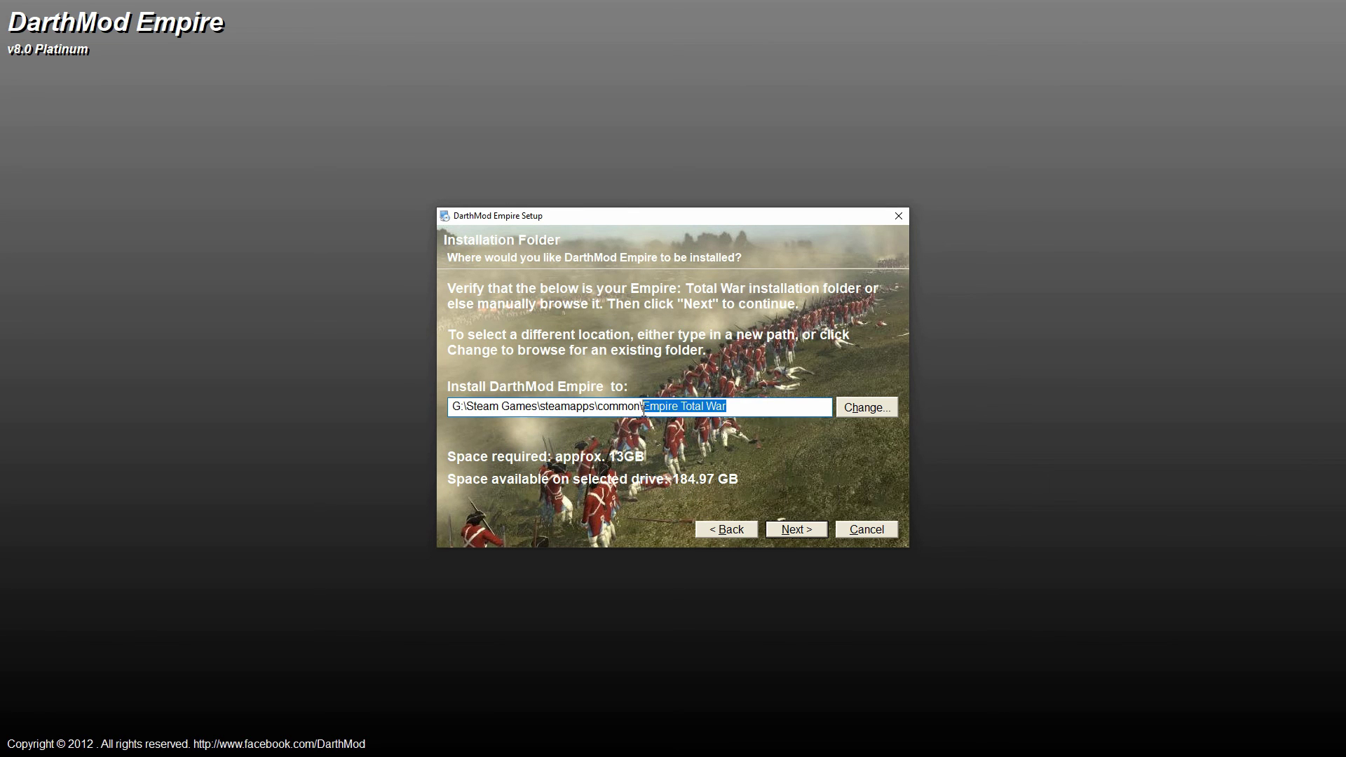
left_click(745, 407)
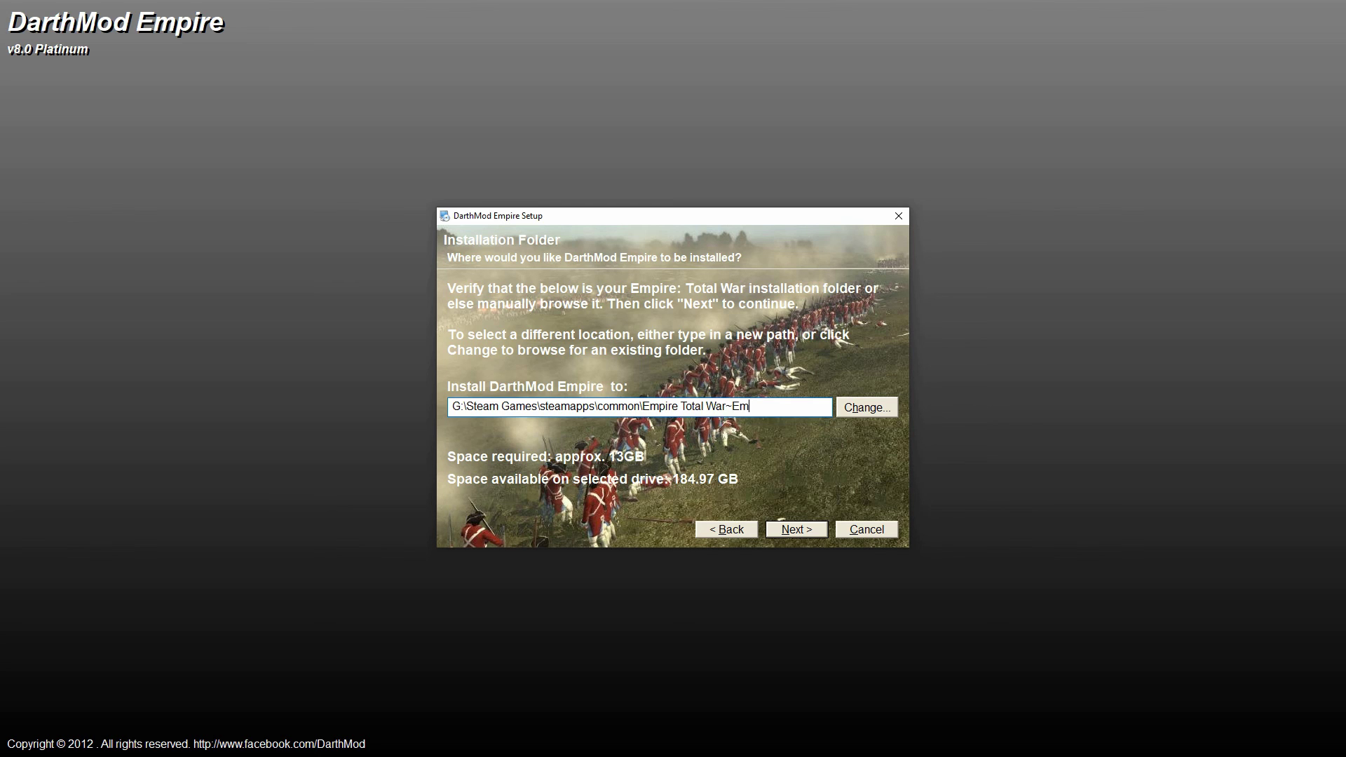
key("BackSpace")
key("BackSpace")
type("/Empire Tot")
key("BackSpace")
key("BackSpace")
type("otal War")
left_click_drag(829, 403, 725, 405)
key("BackSpace")
left_click(796, 533)
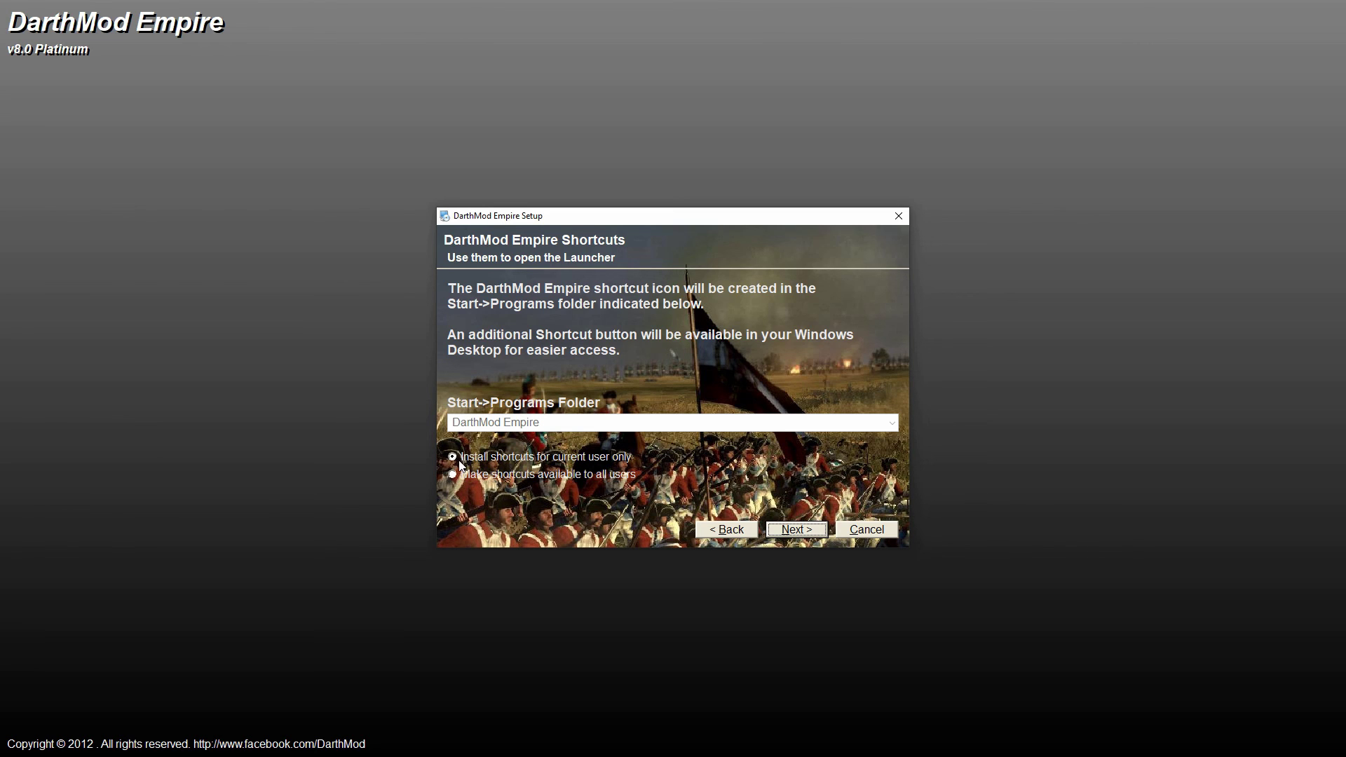
Keep default shortcuts, install DarthMod Empire v8.0 Platinum, and close the finished installer
left_click(795, 531)
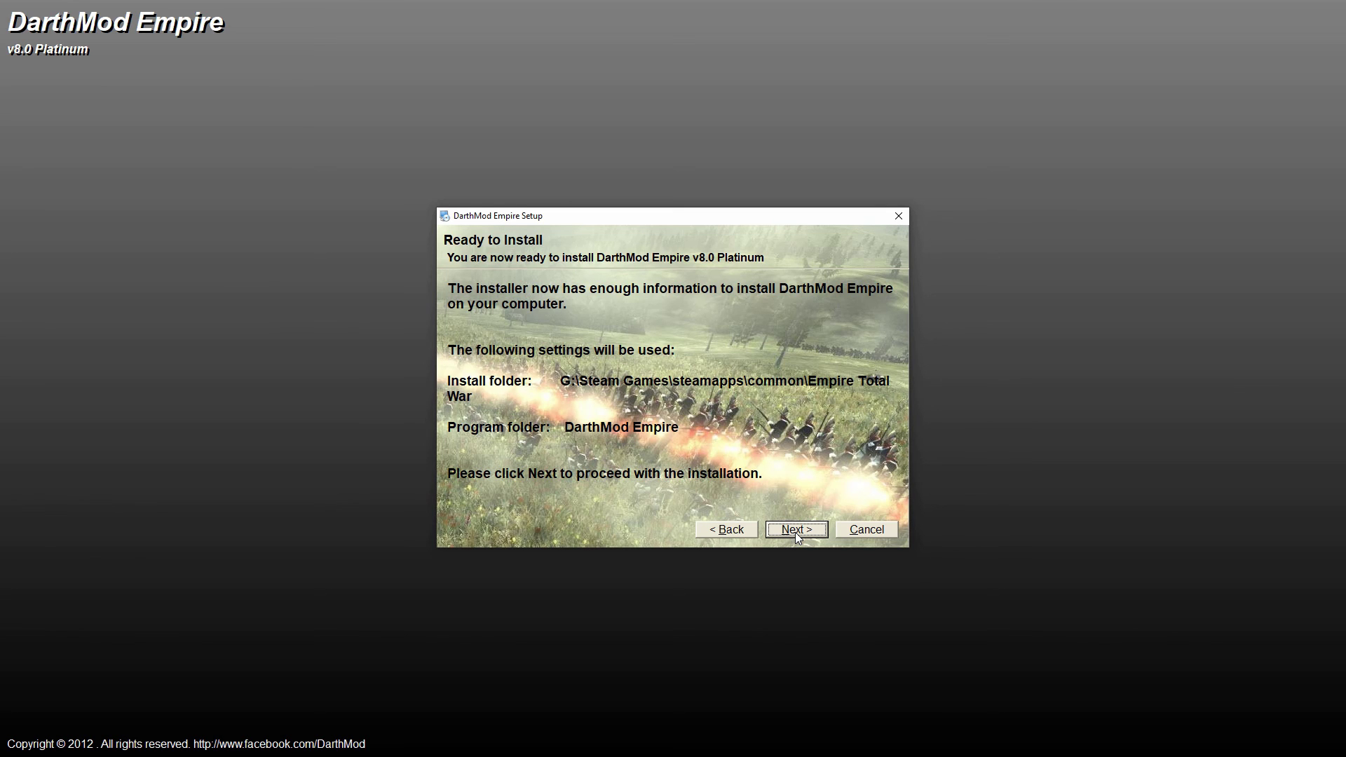
left_click(795, 531)
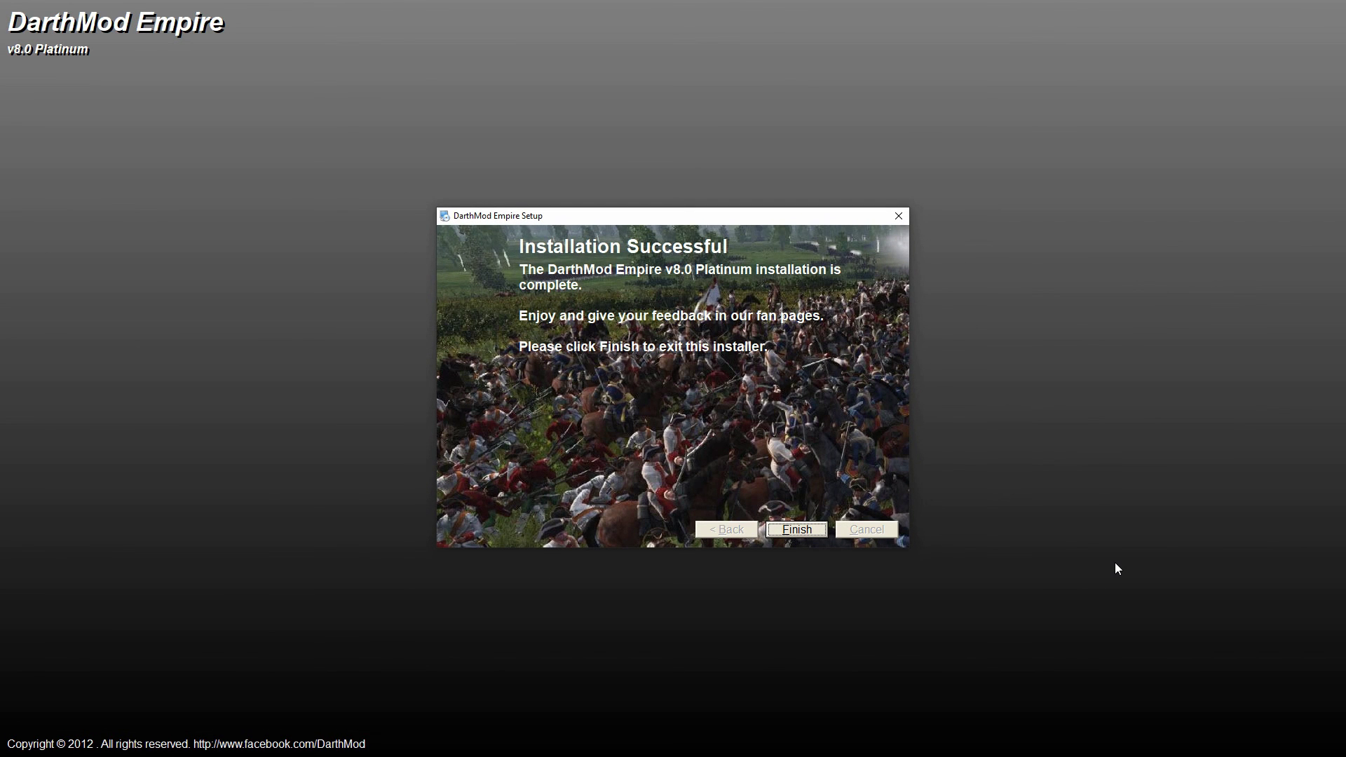
left_click(791, 532)
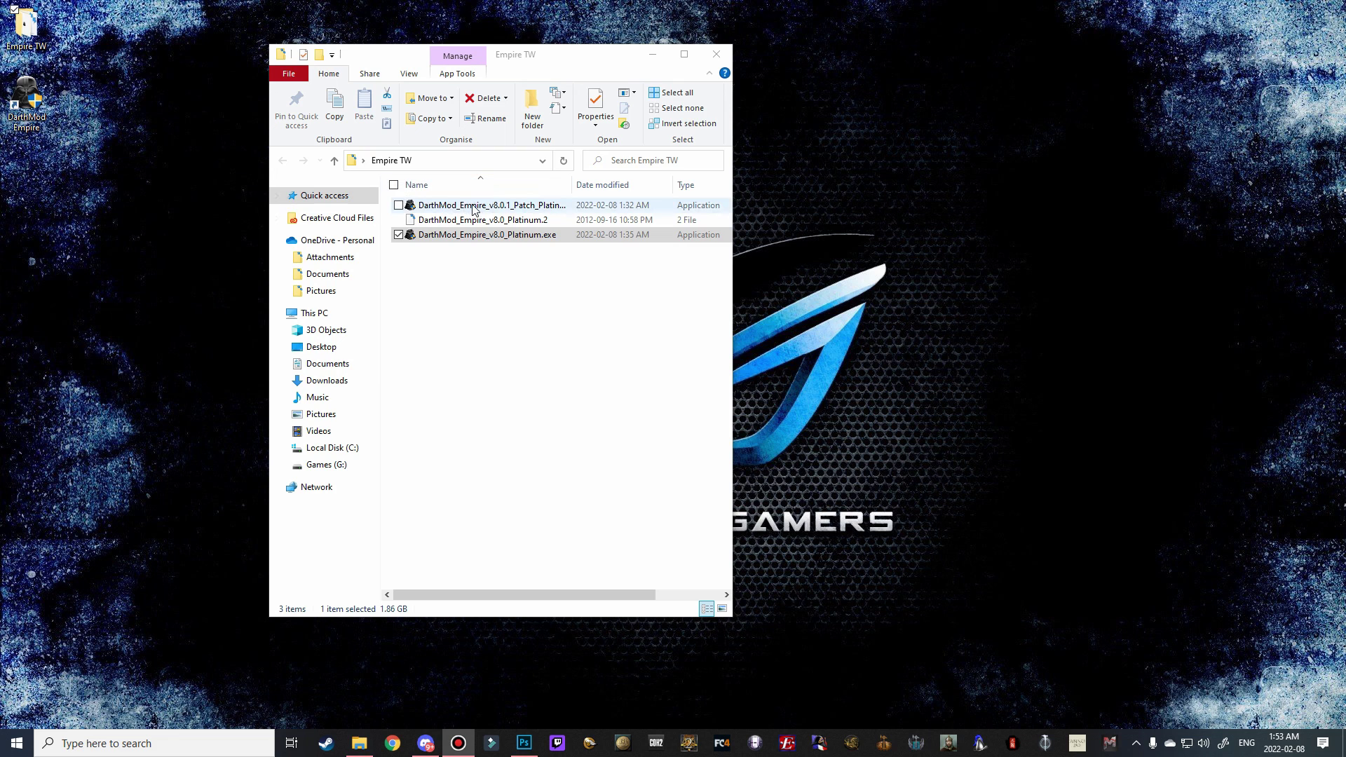
Open the DarthMod Empire launcher and set Launcher Audio to Off
left_click(30, 112)
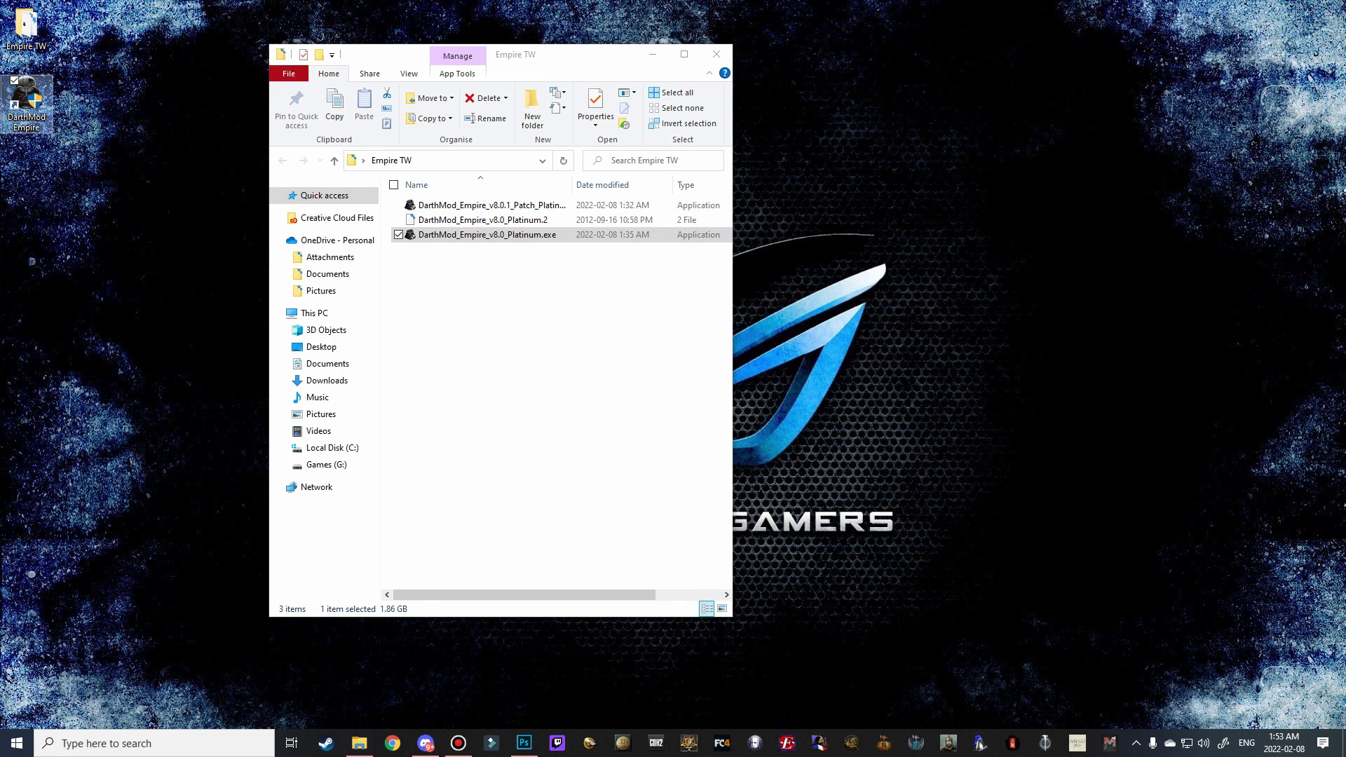
left_click(516, 246)
mouse_move(574, 279)
left_click(666, 292)
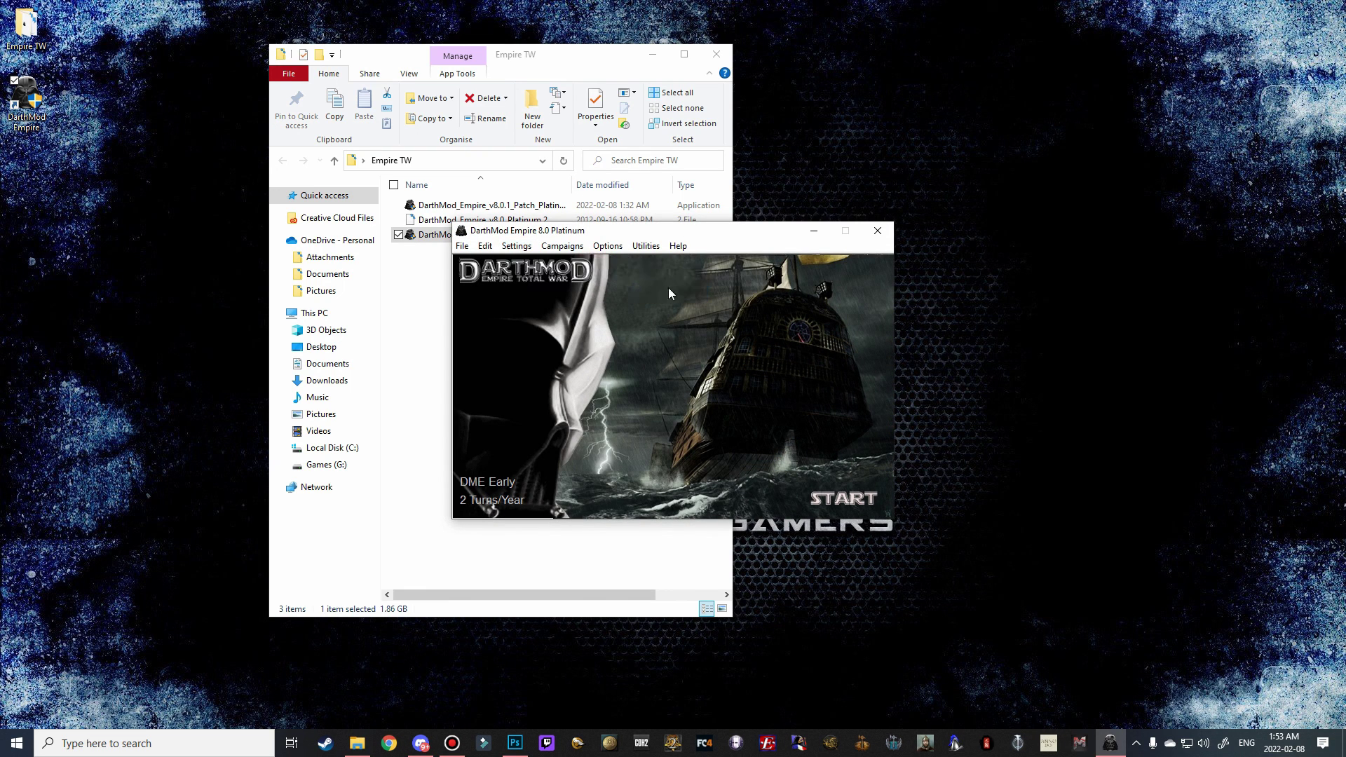
left_click(512, 247)
mouse_move(565, 281)
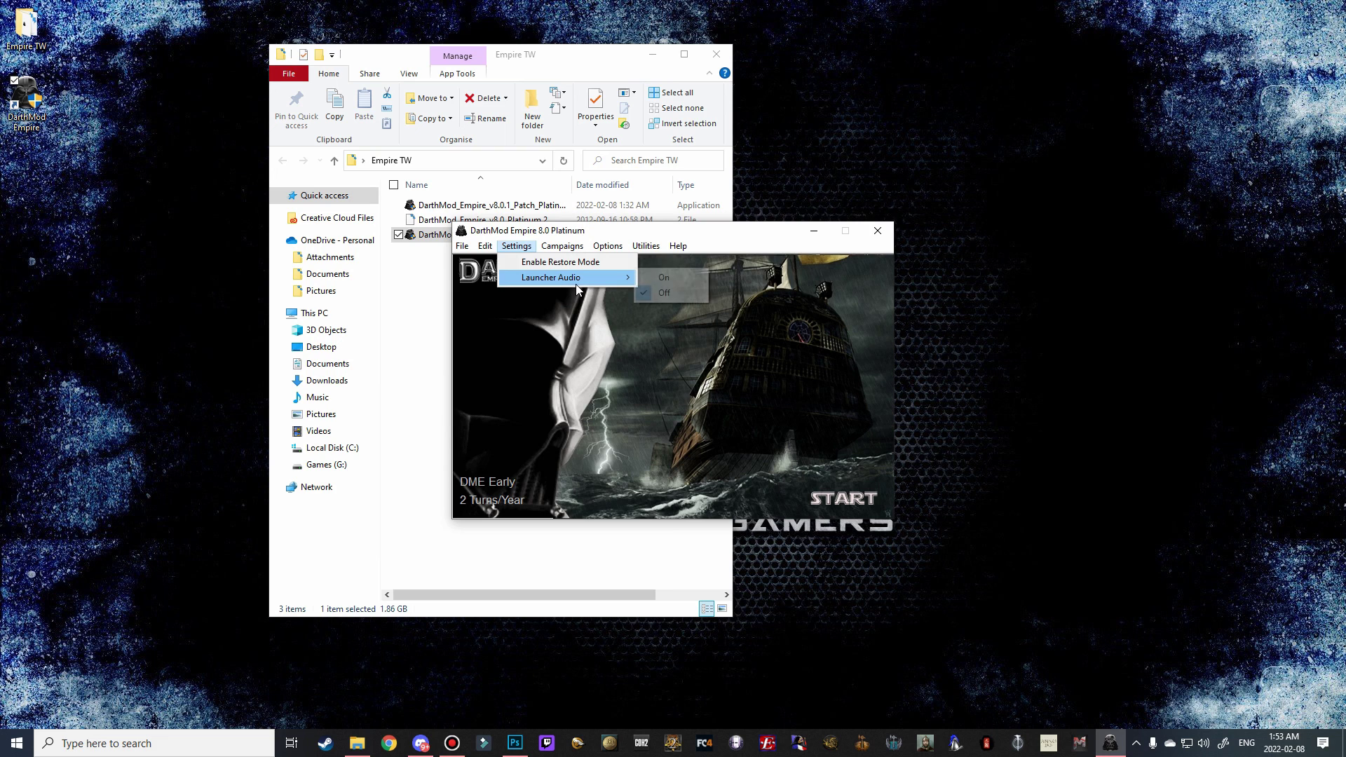
left_click(561, 357)
Enable Restore Mode, then close the launcher and restore the game to vanilla
left_click(559, 249)
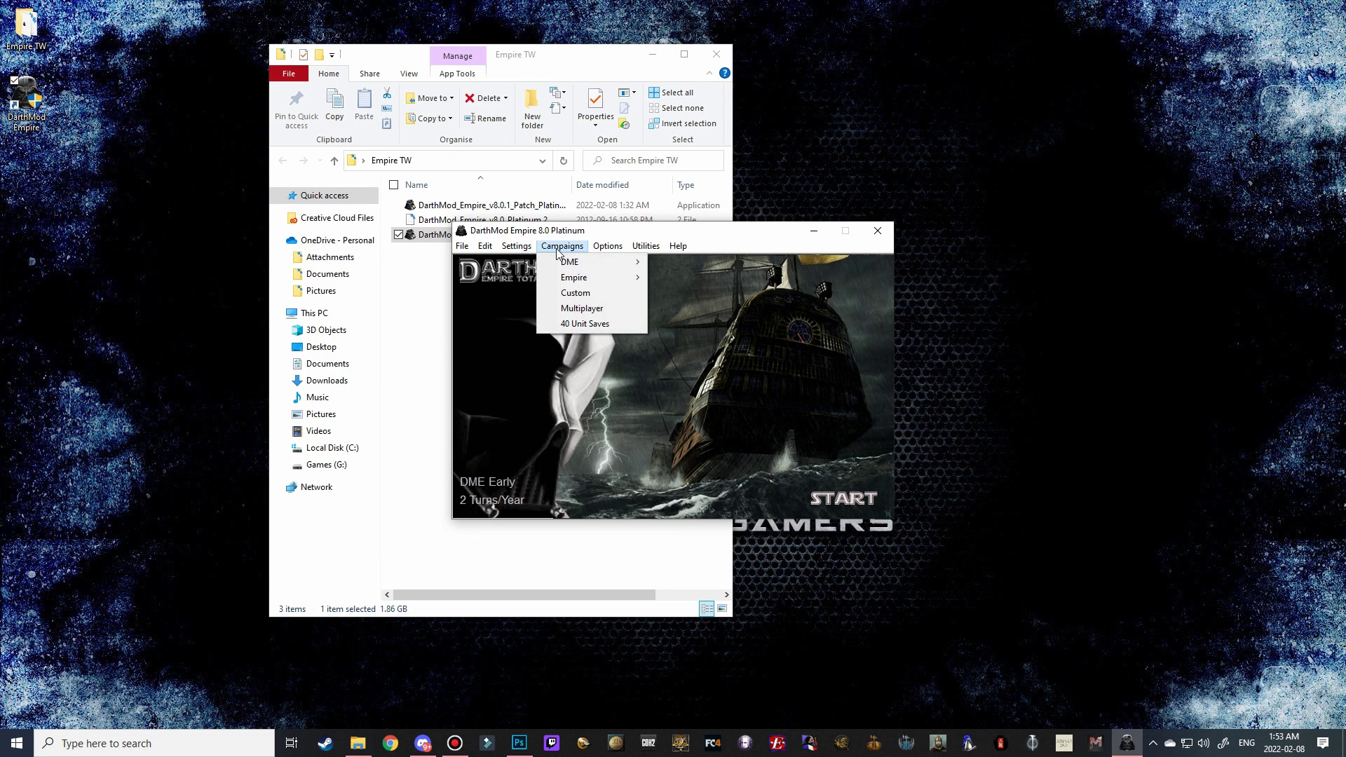
mouse_move(517, 247)
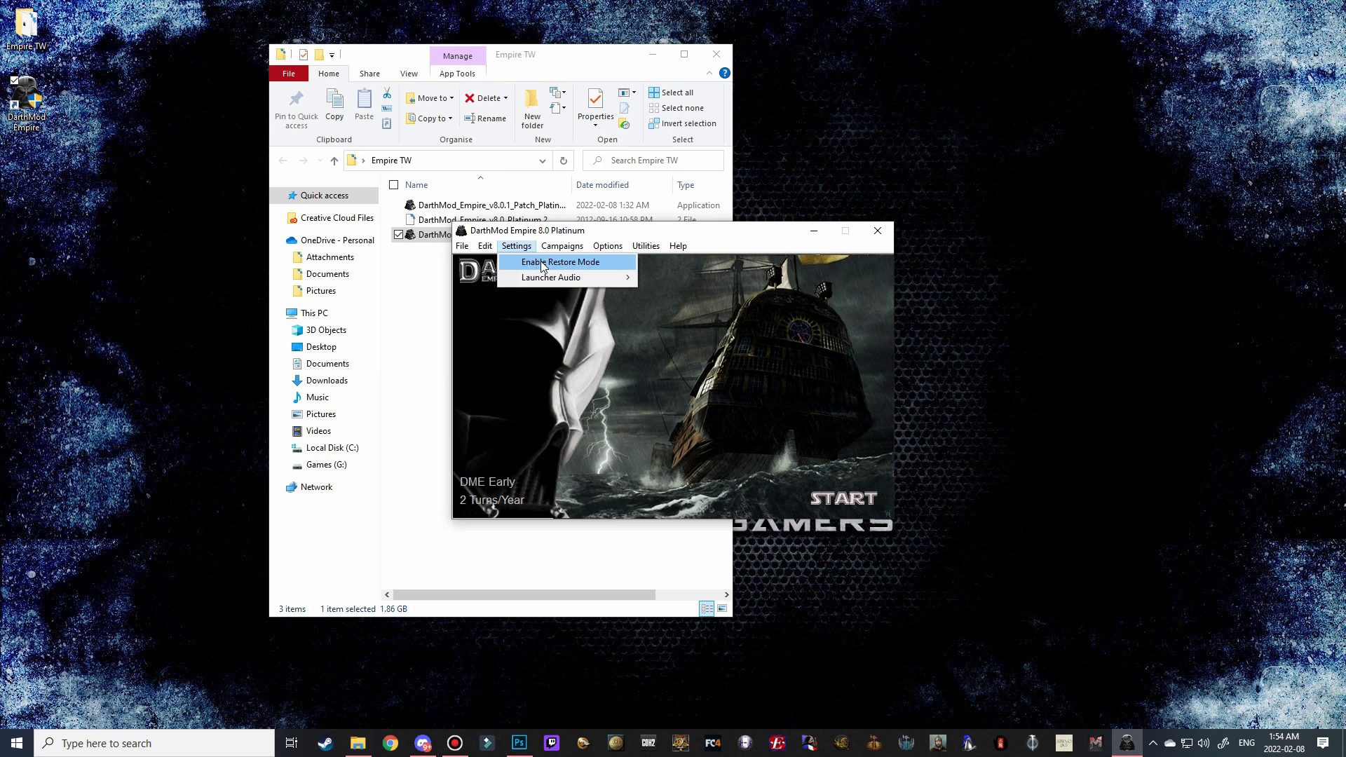
left_click(542, 265)
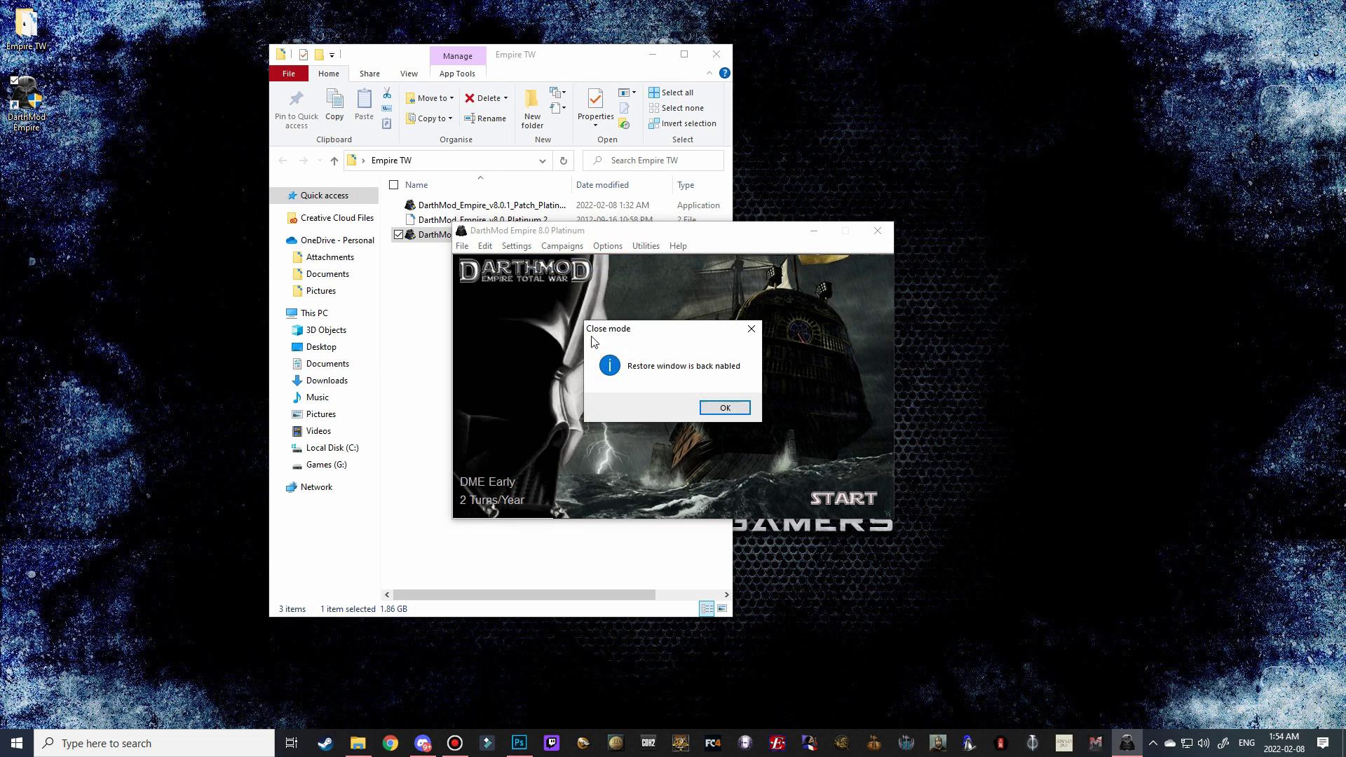
left_click(725, 411)
left_click(878, 231)
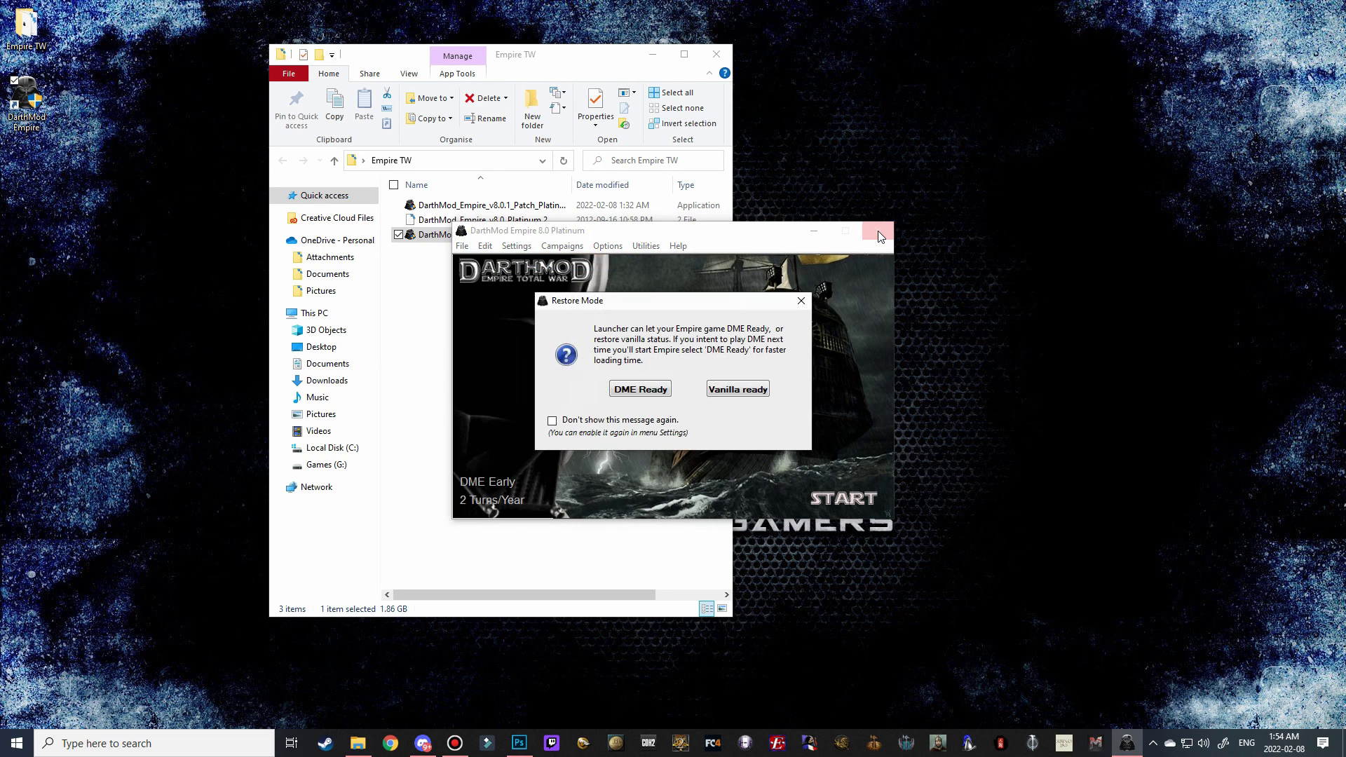
left_click(739, 390)
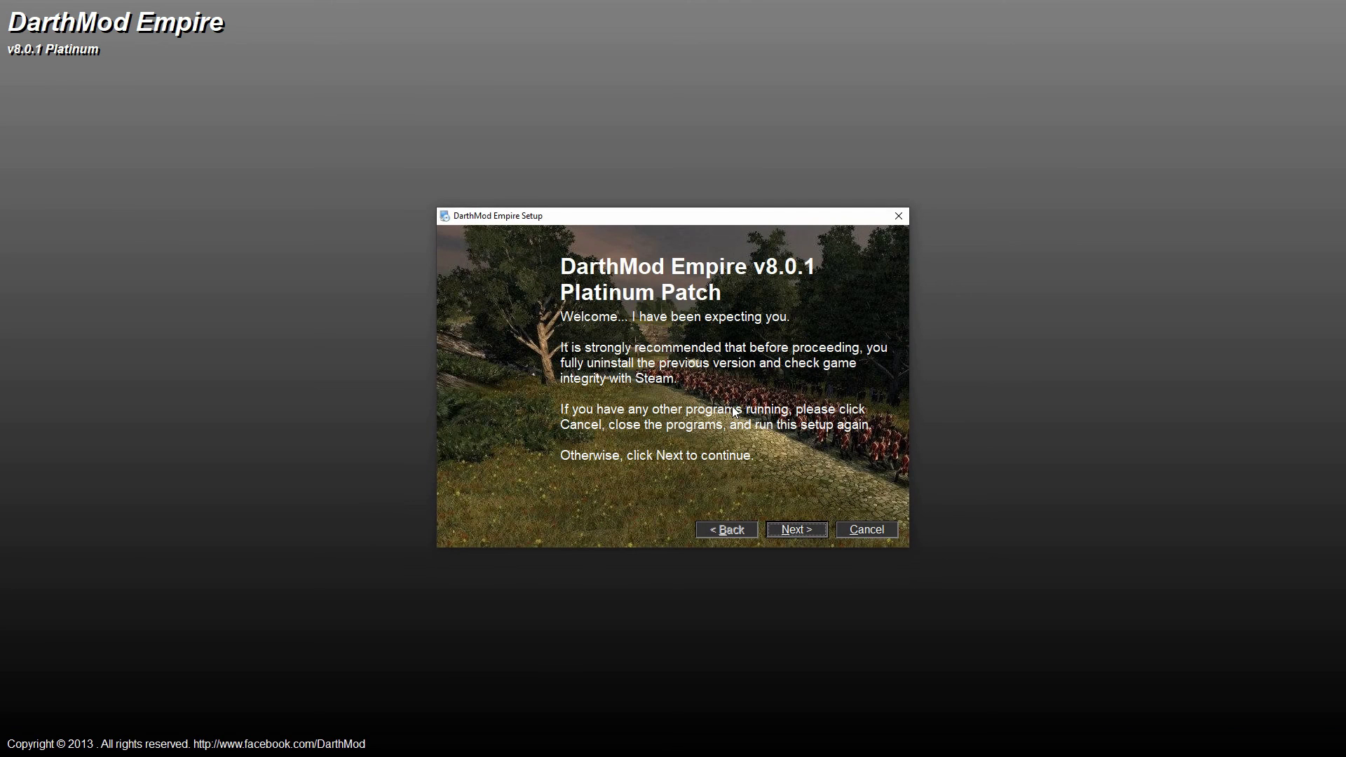
Pass the patch welcome page, agree to the licence, and choose Change... for the install folder
left_click(796, 531)
key("Up")
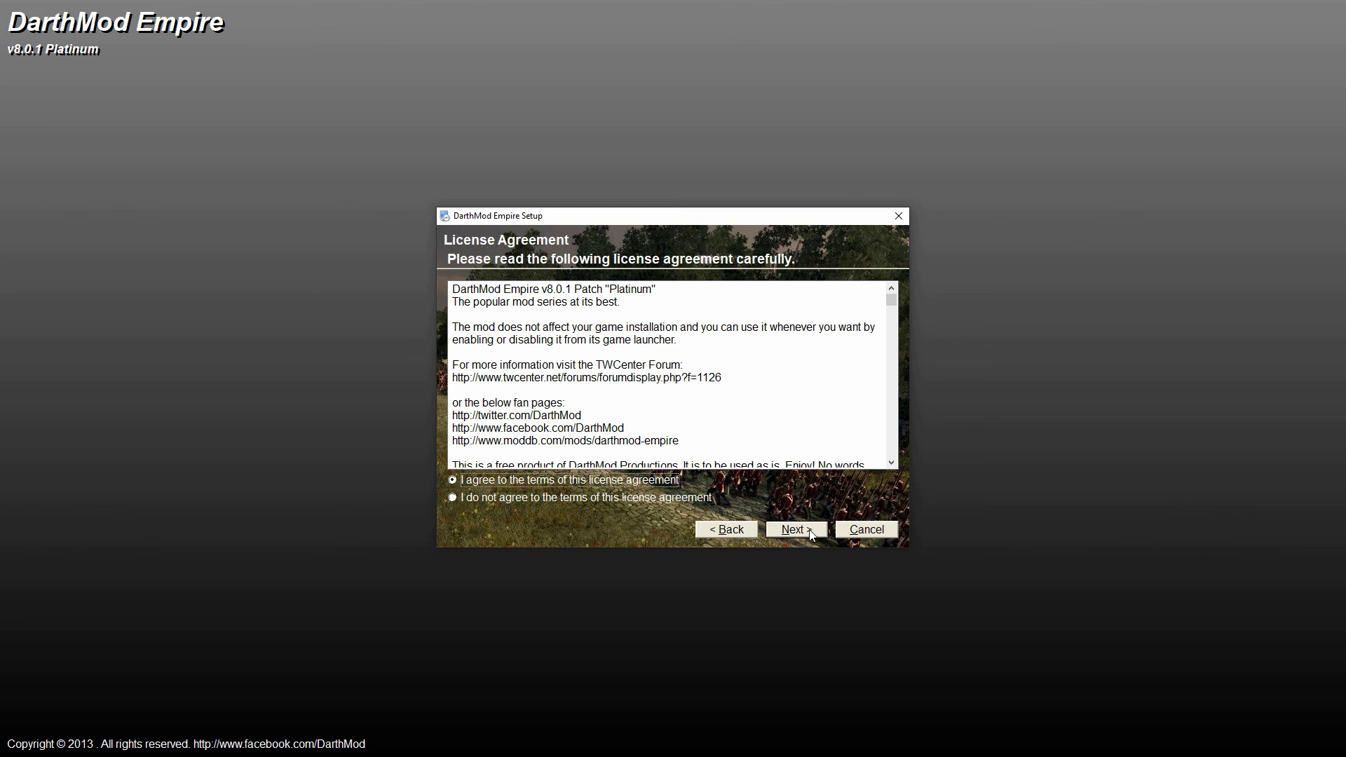
left_click(799, 531)
left_click(861, 419)
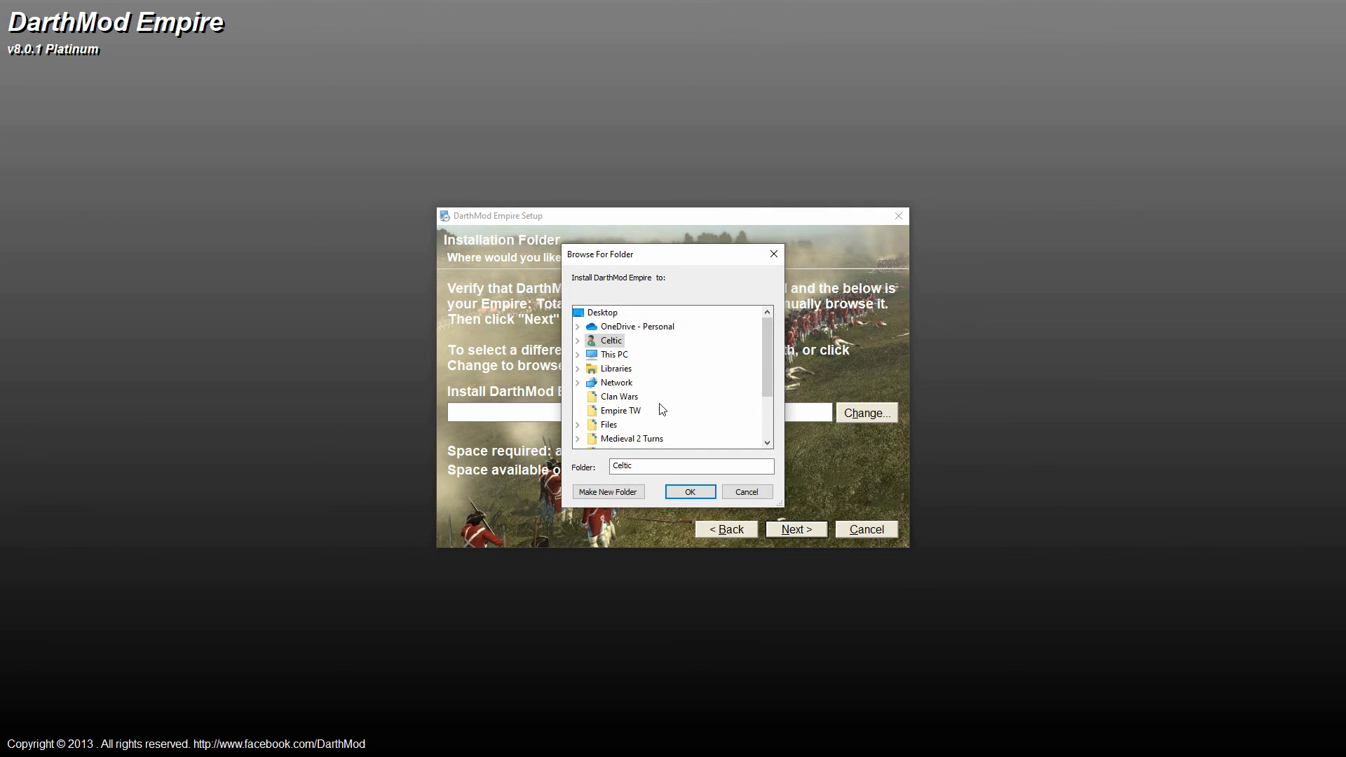
Choose G:\Steam Games\steamapps\common\Empire Total War as the patch install folder
scroll(662, 410, "down", 2)
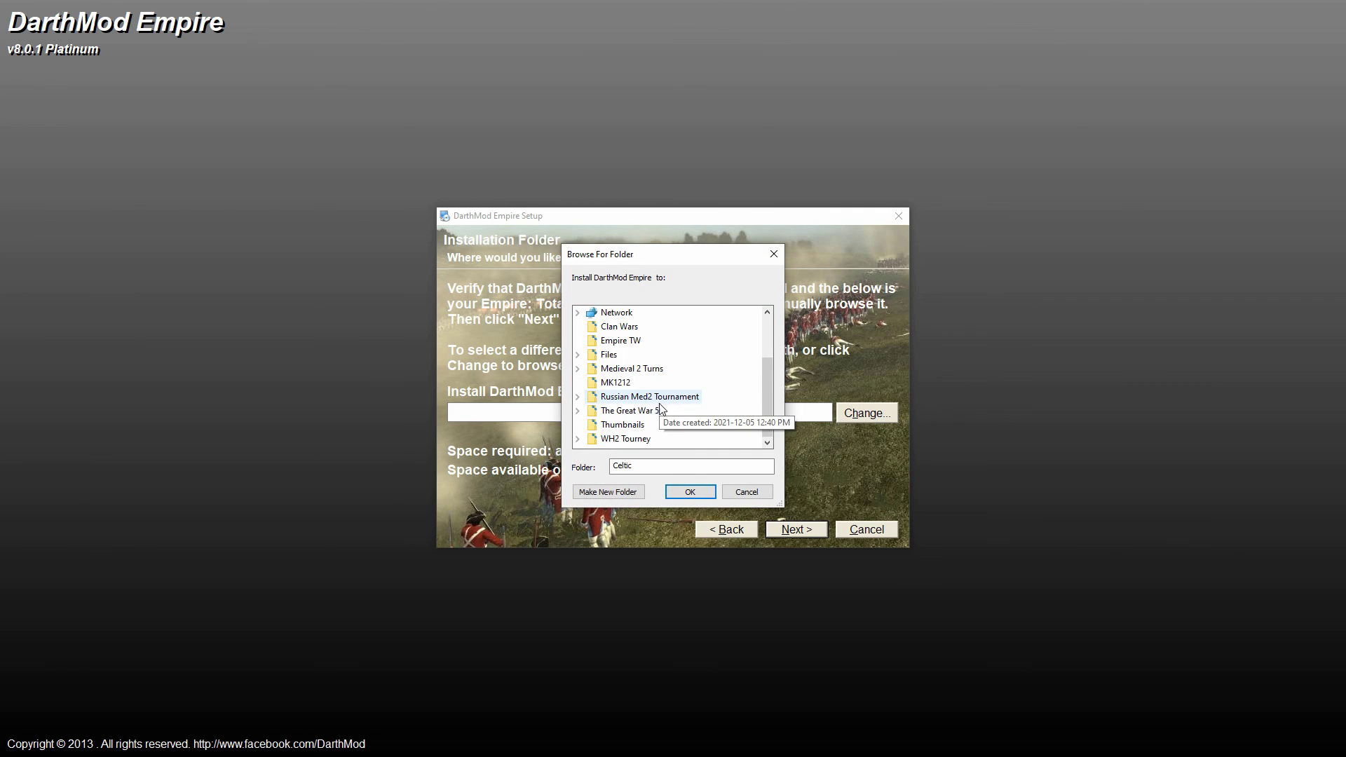
scroll(660, 408, "up", 2)
left_click(617, 354)
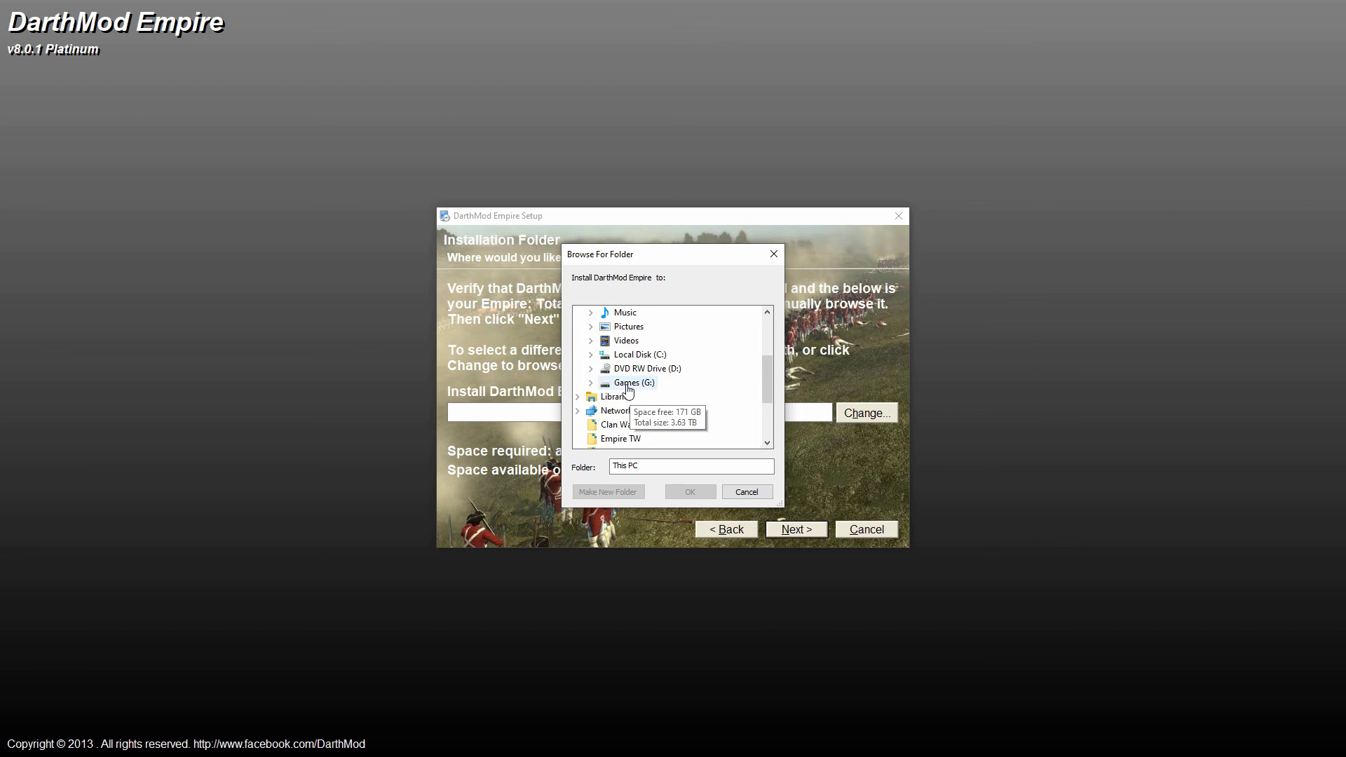
left_click(629, 384)
scroll(666, 412, "down", 3)
scroll(666, 413, "up", 2)
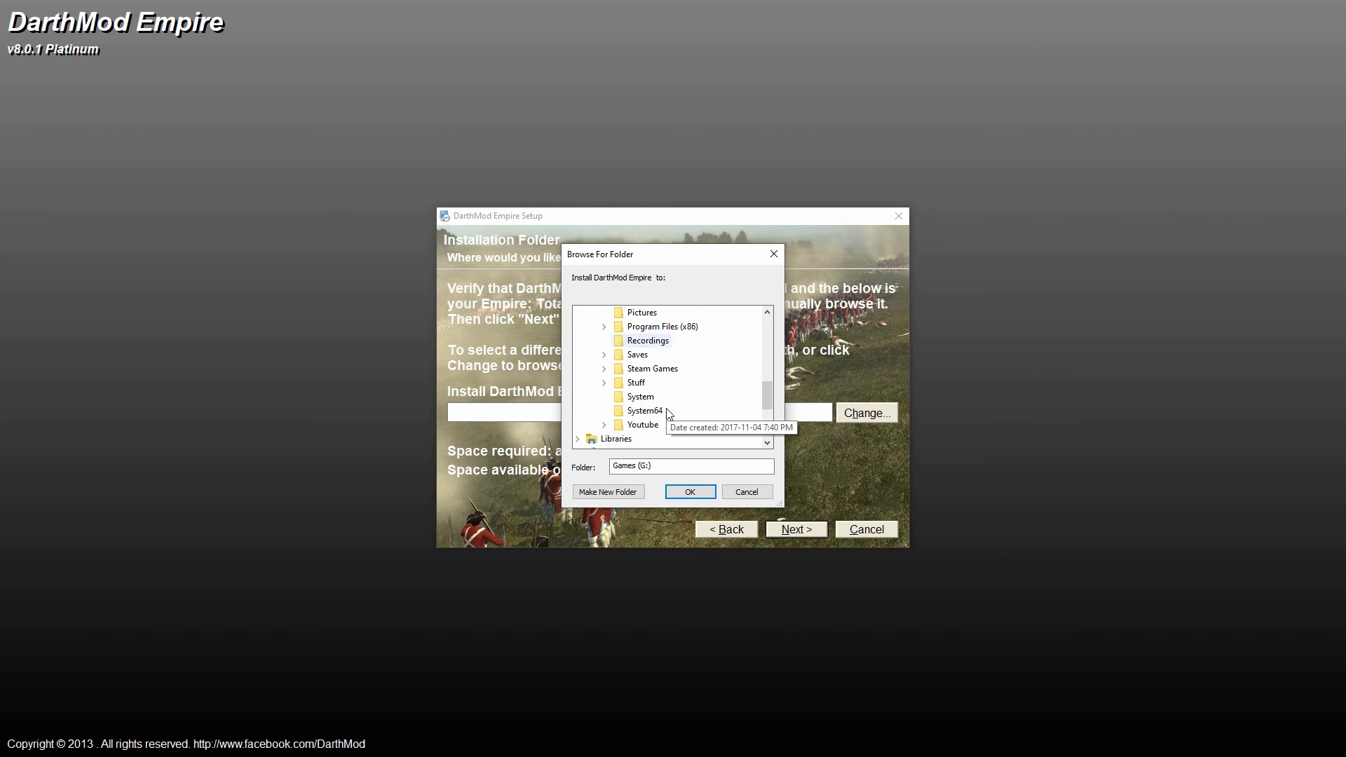
left_click(673, 370)
double_click(666, 397)
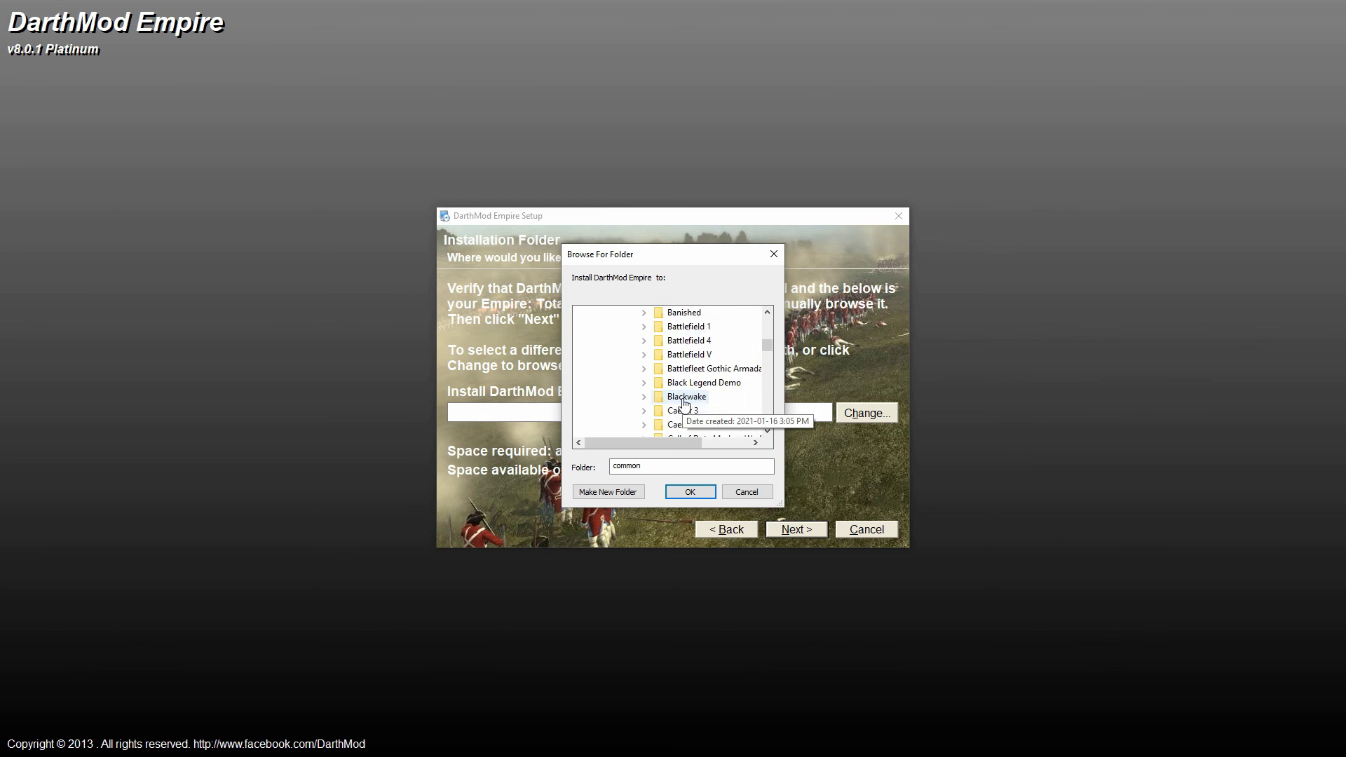
scroll(694, 397, "down", 5)
left_click(698, 340)
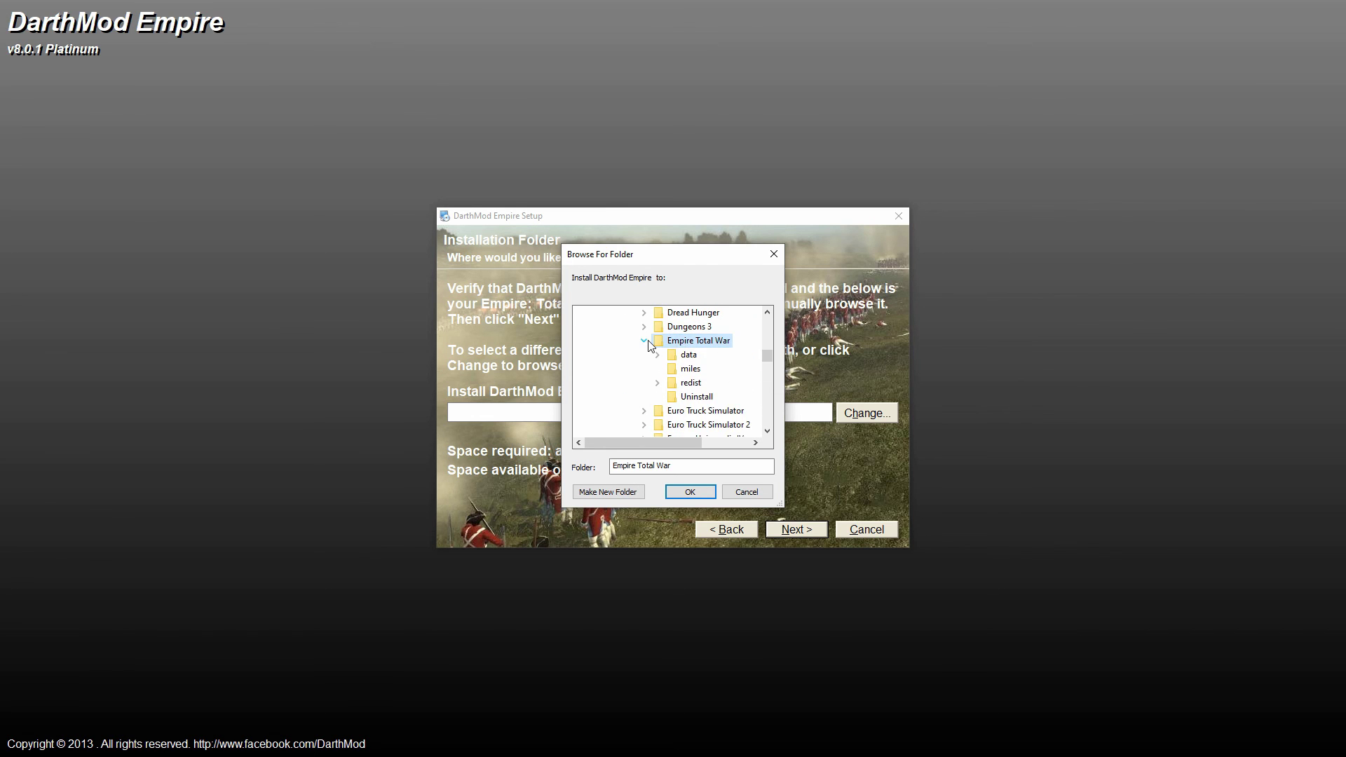
left_click(699, 341)
left_click(690, 492)
Finish installing the v8.0.1 Platinum Patch, close the Empire TW folder, and select the Empire TW shortcut
left_click_drag(742, 412, 645, 411)
left_click(745, 412)
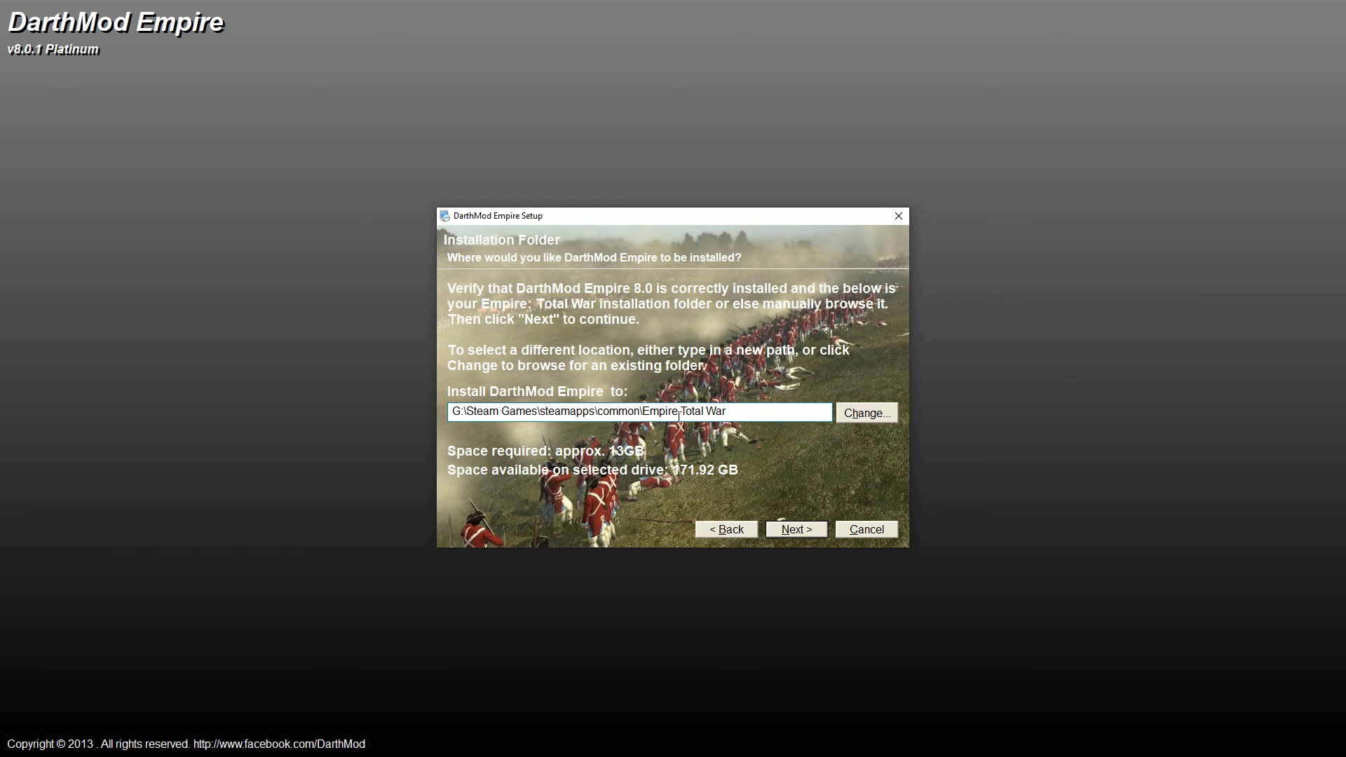
left_click(797, 530)
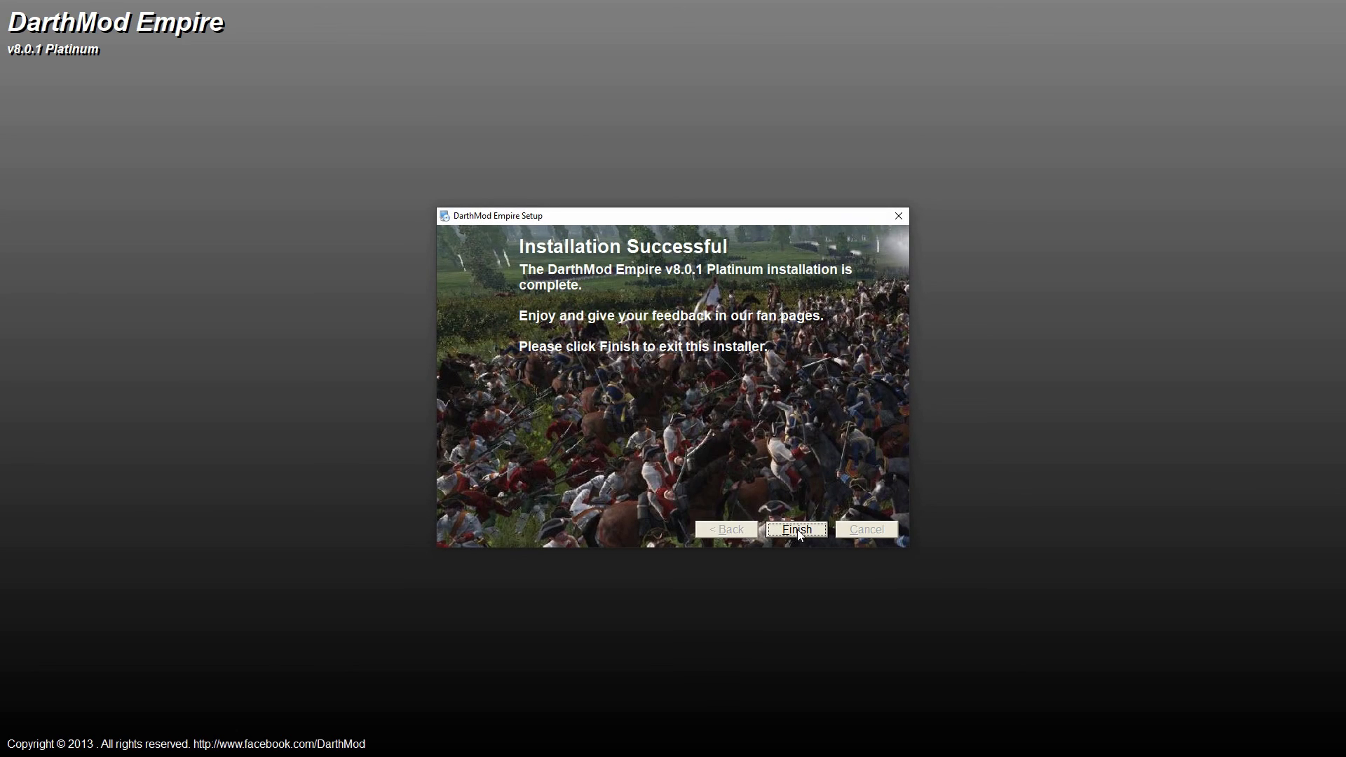
left_click(797, 531)
left_click(716, 54)
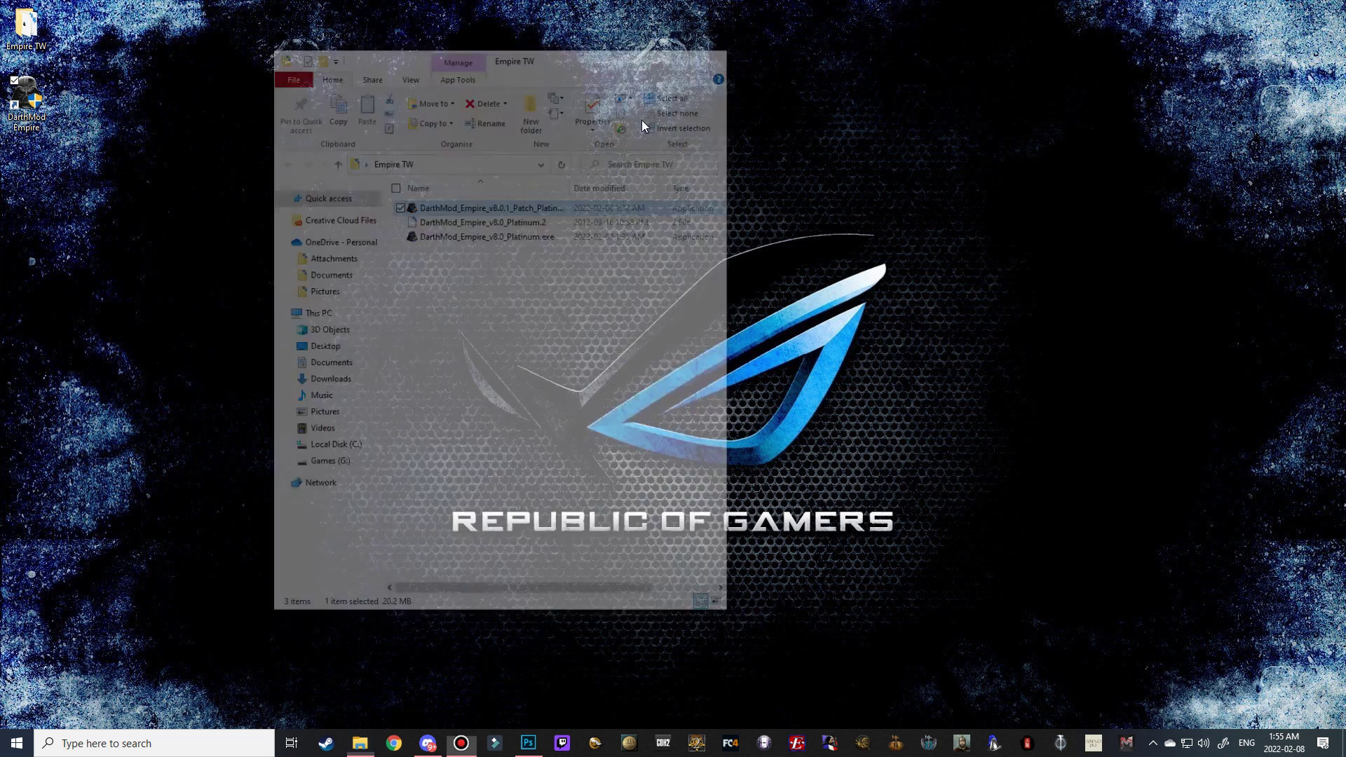
left_click(36, 35)
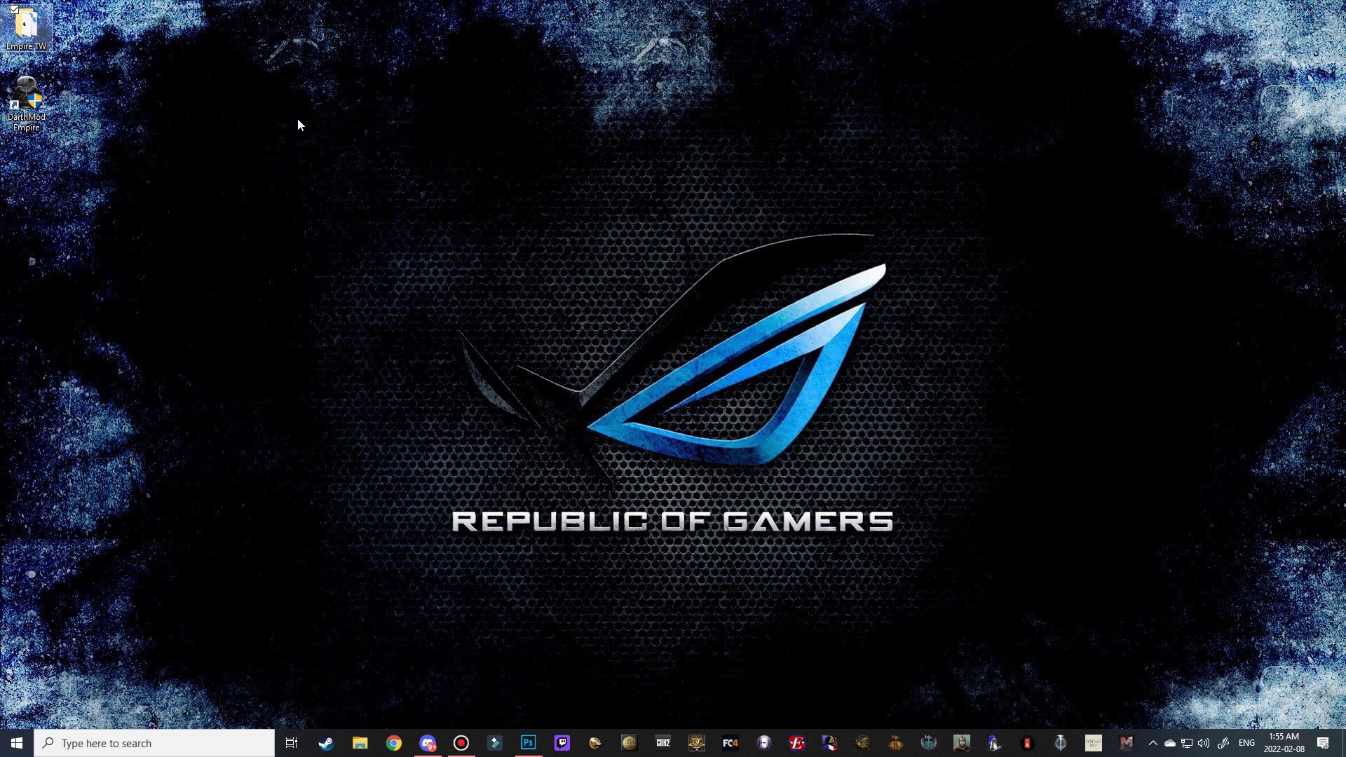
Delete the Empire TW shortcut, move DarthMod Empire to the first slot, and launch it
key("Delete")
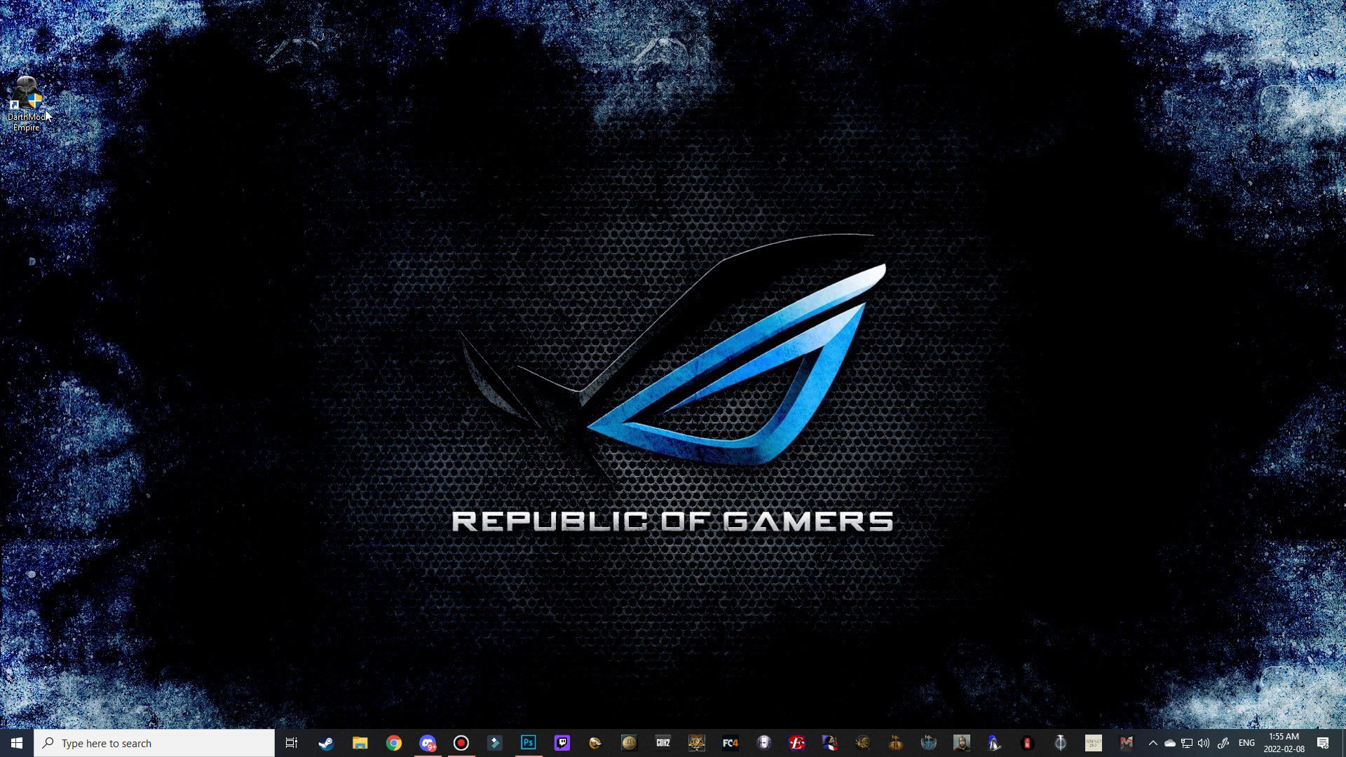
left_click_drag(45, 114, 45, 44)
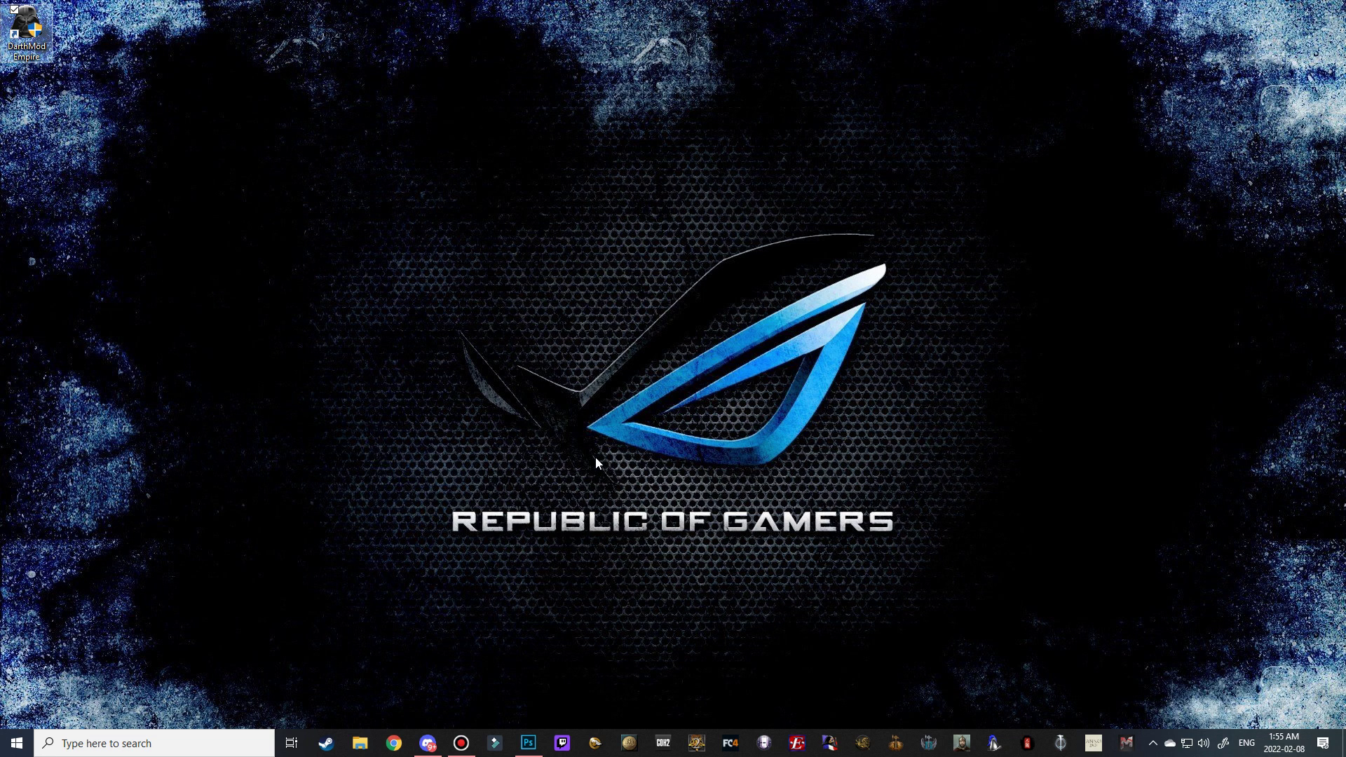
key("Return")
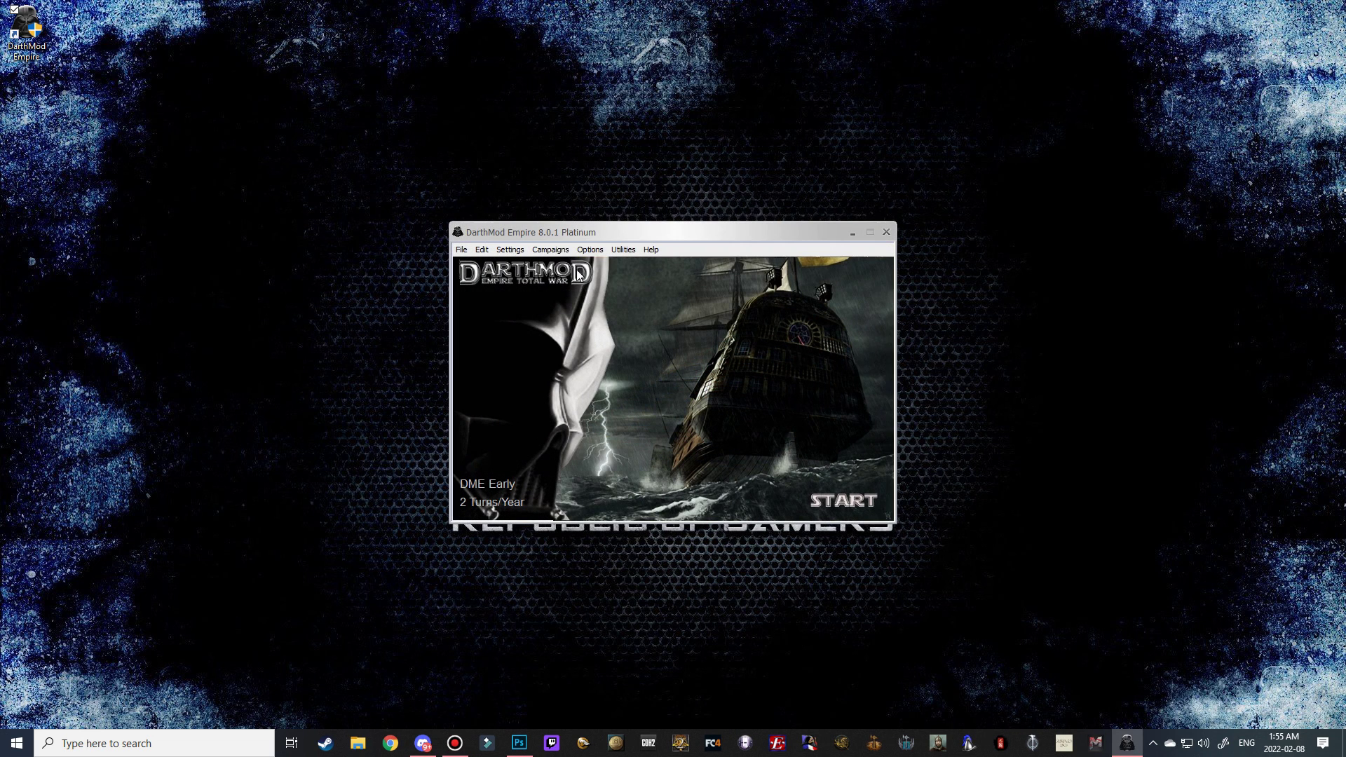
Turn launcher audio off and switch the campaign to DME Ultimate Late (2 Turns/Year)
left_click(533, 254)
mouse_move(510, 250)
mouse_move(582, 277)
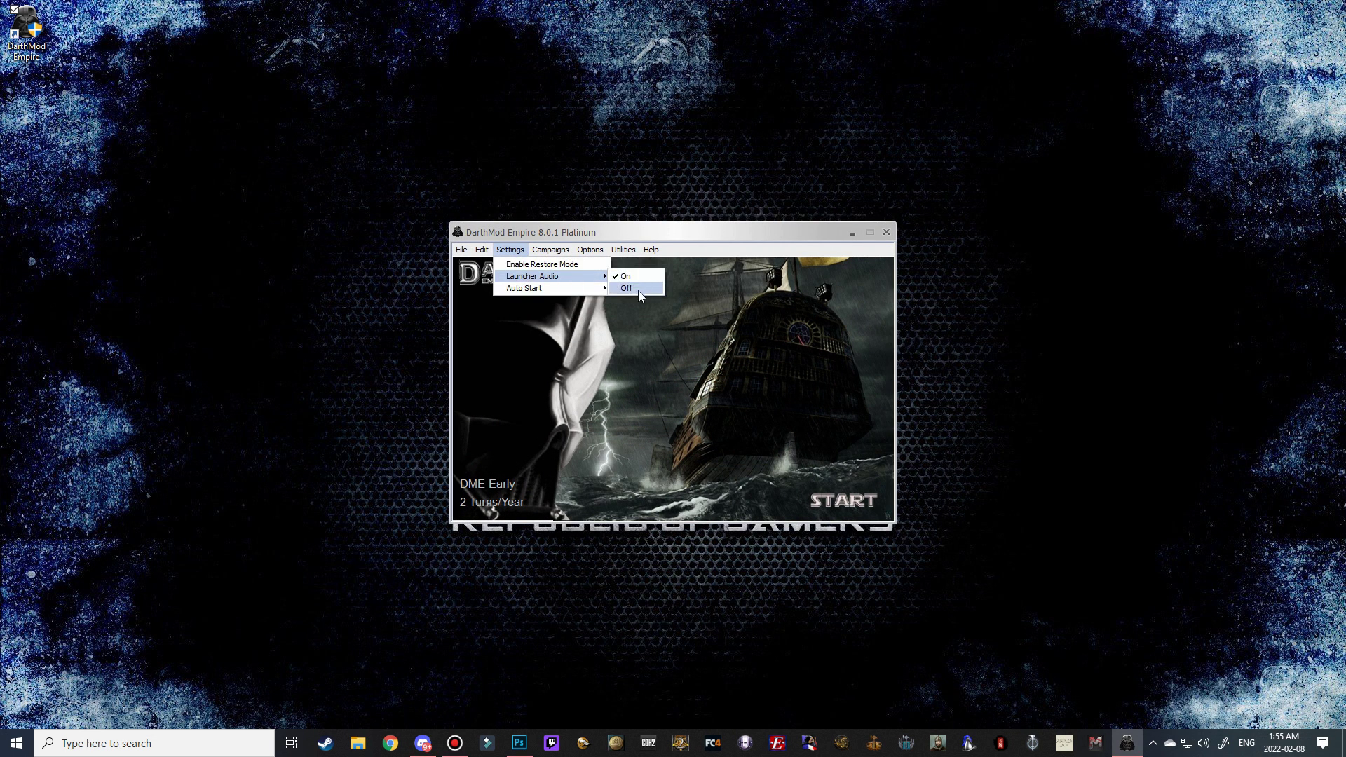
left_click(639, 290)
left_click(551, 251)
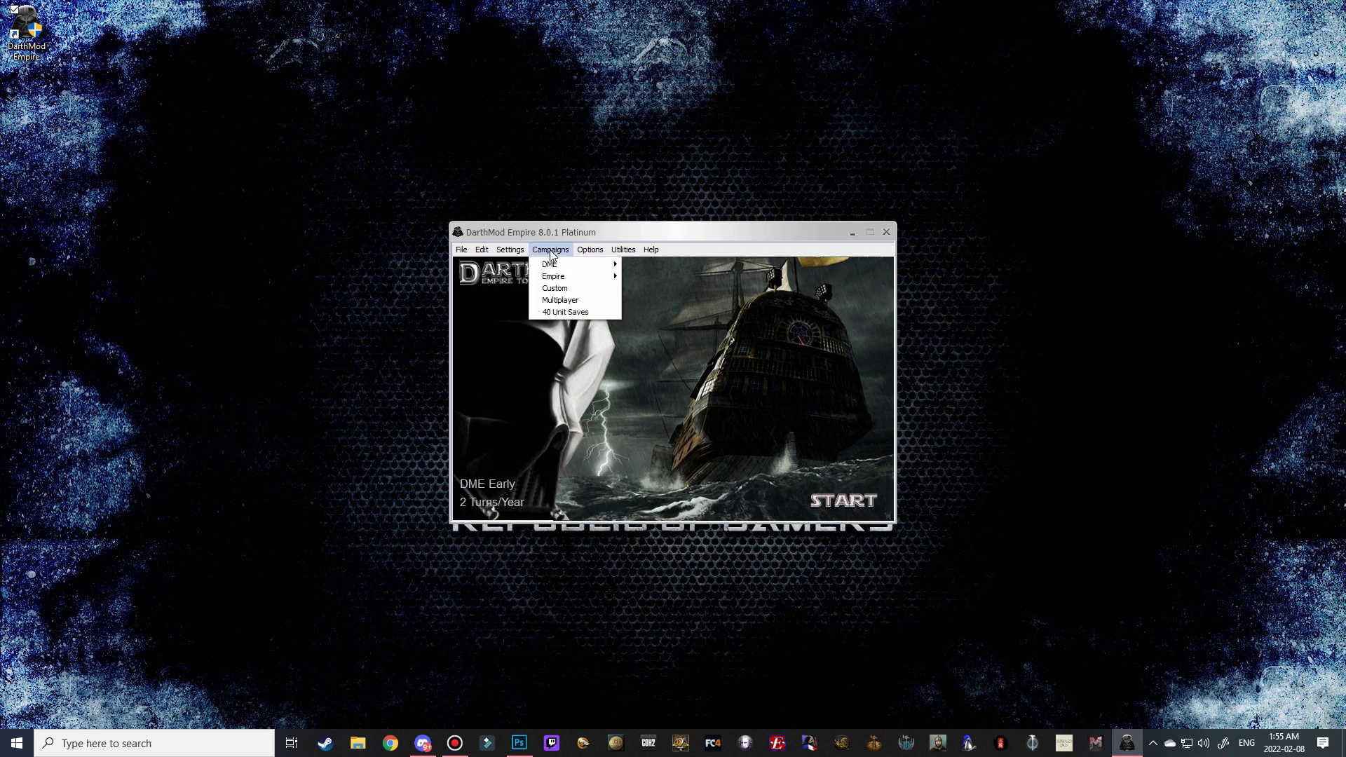
mouse_move(554, 272)
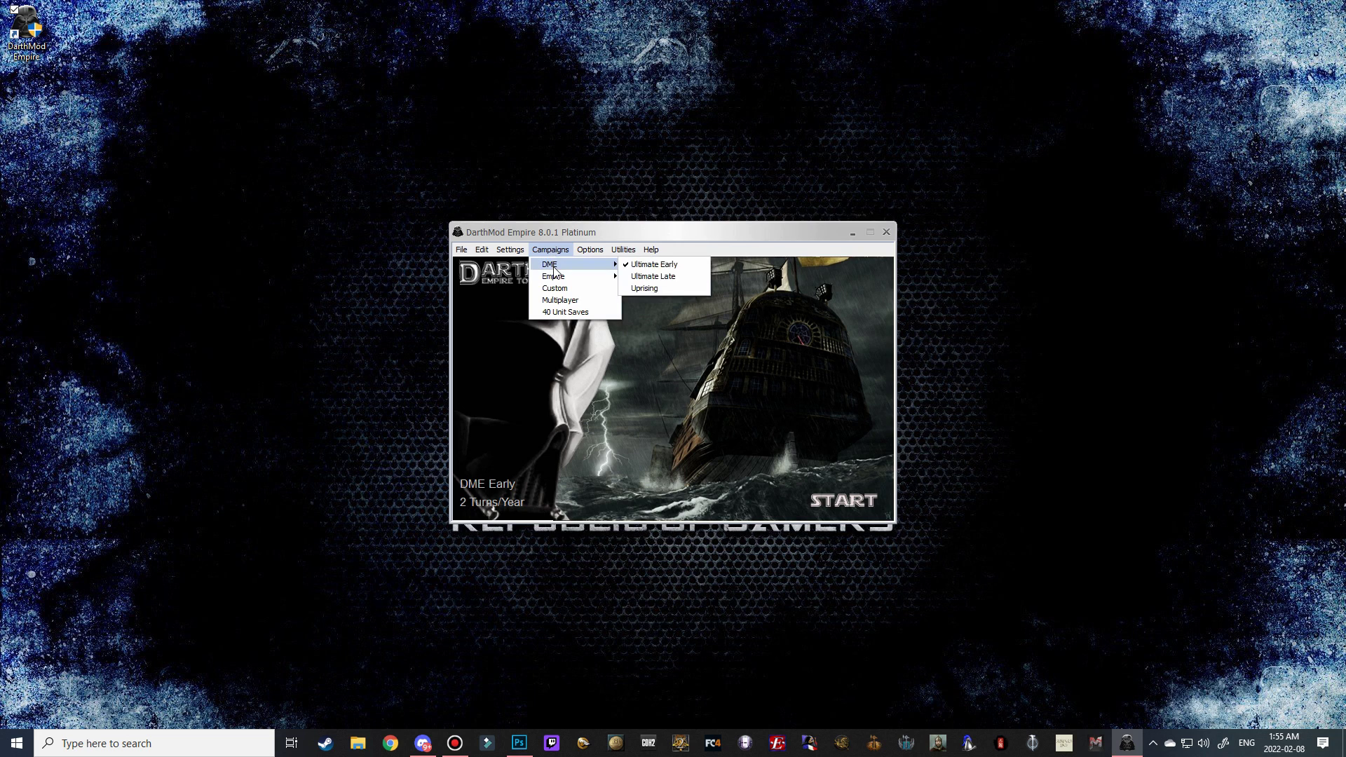
left_click(667, 280)
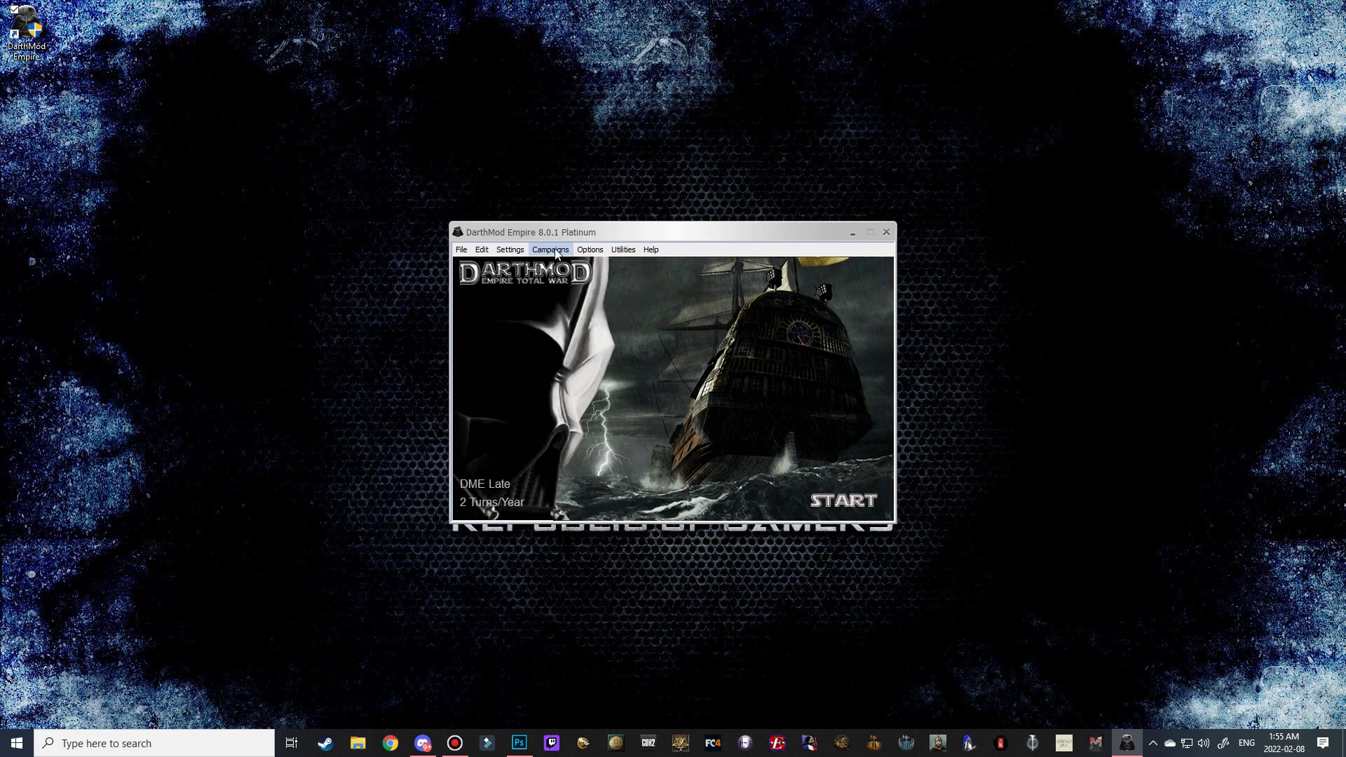
Review the launcher's options, press START to move the mod files, and acknowledge the ready message
left_click(510, 249)
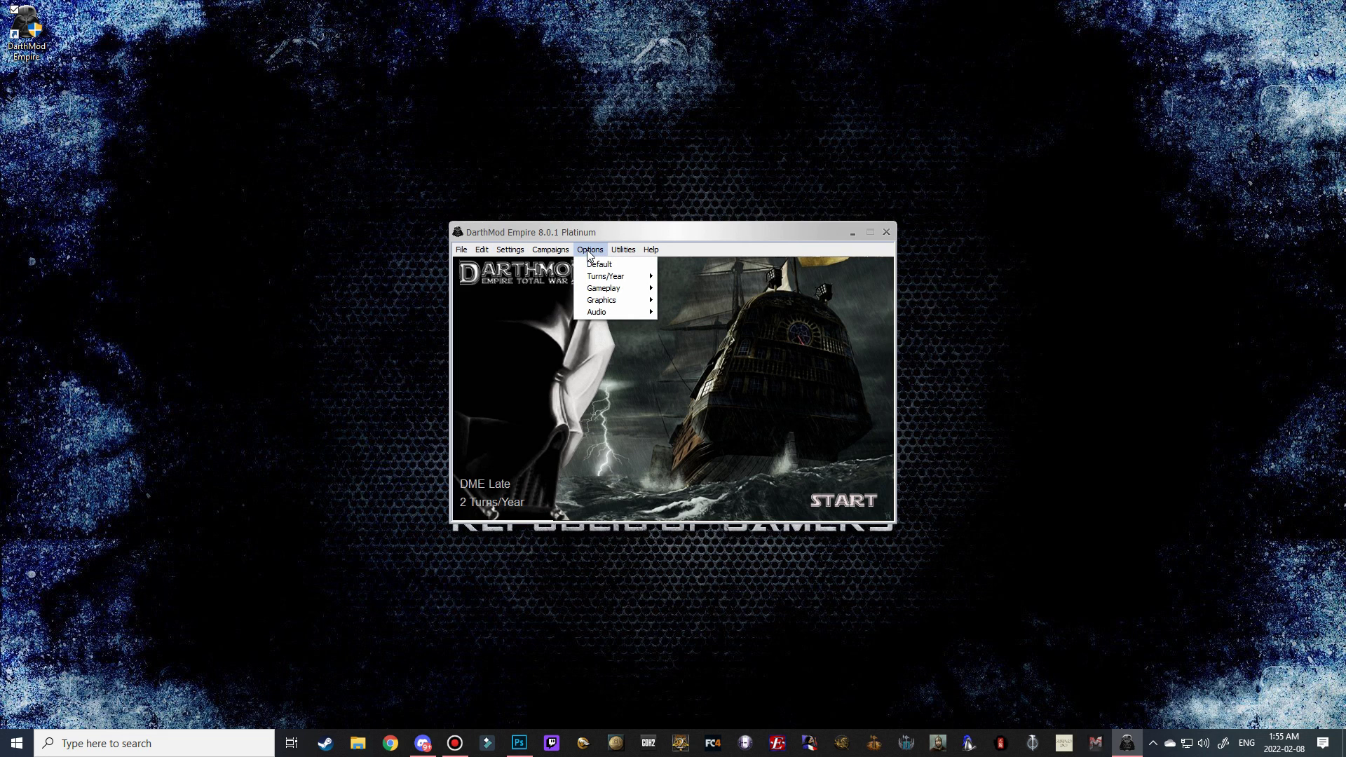
mouse_move(595, 280)
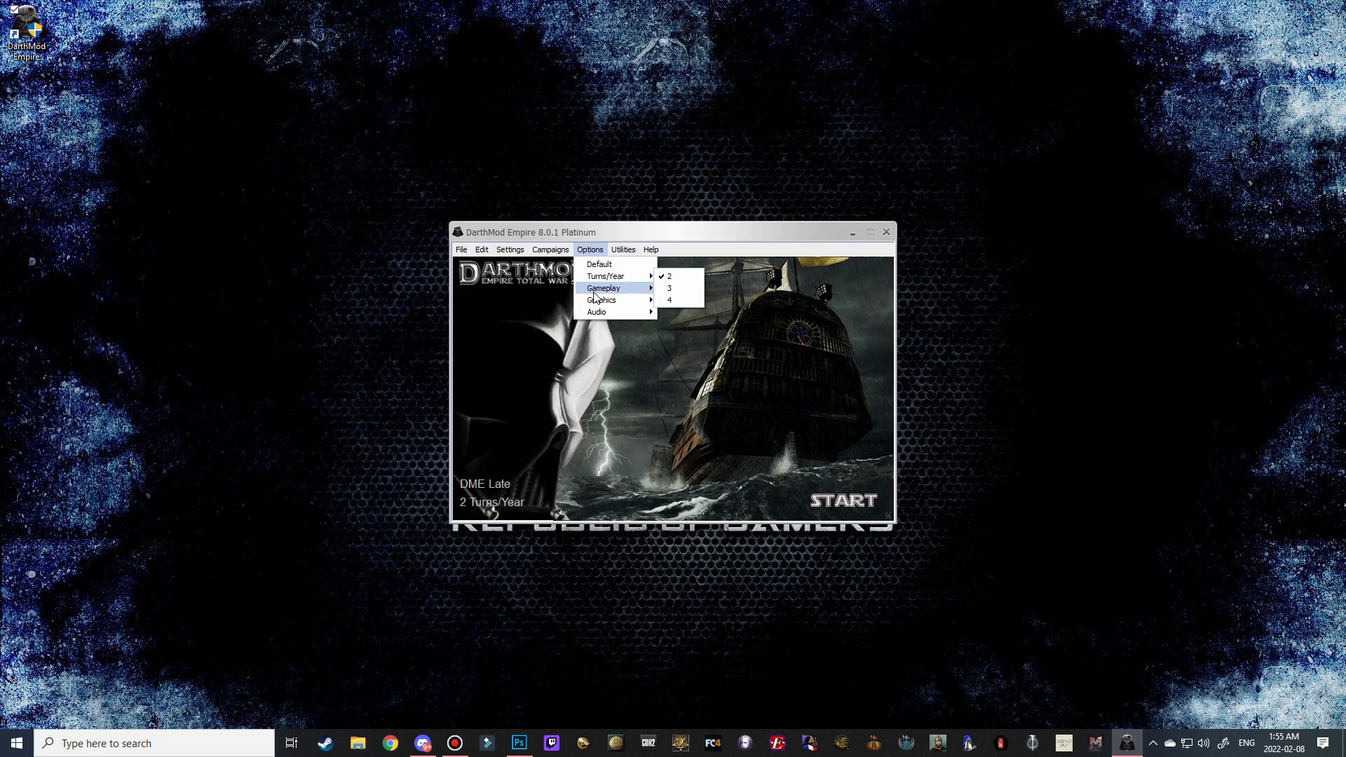
mouse_move(684, 288)
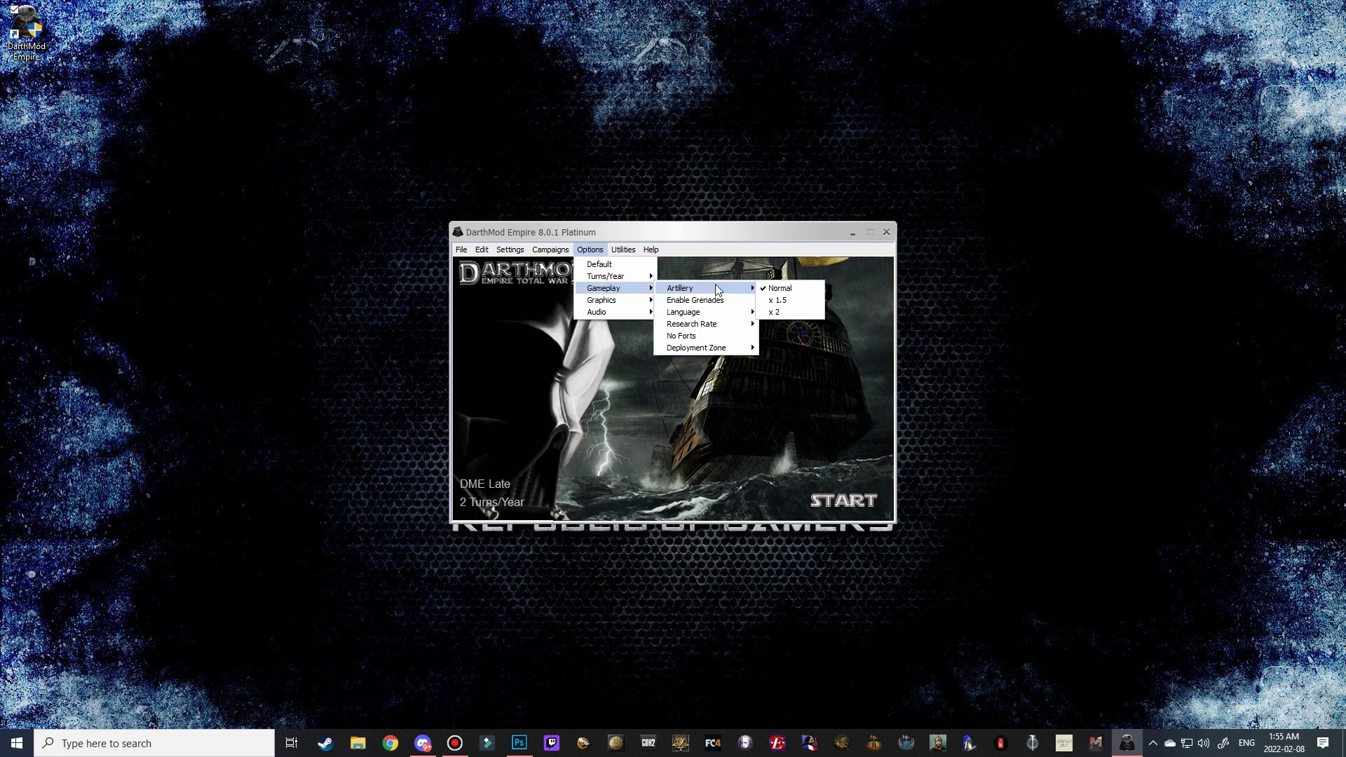
mouse_move(715, 327)
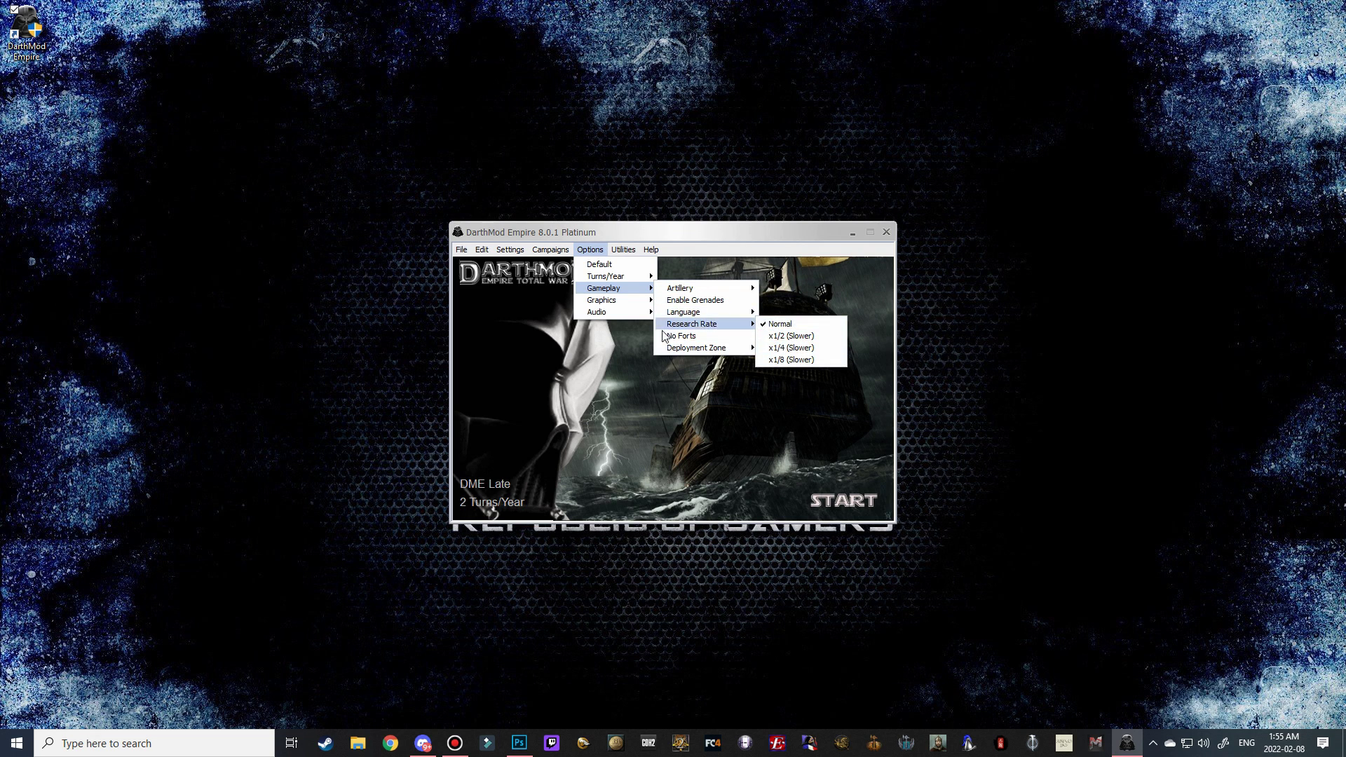
mouse_move(679, 351)
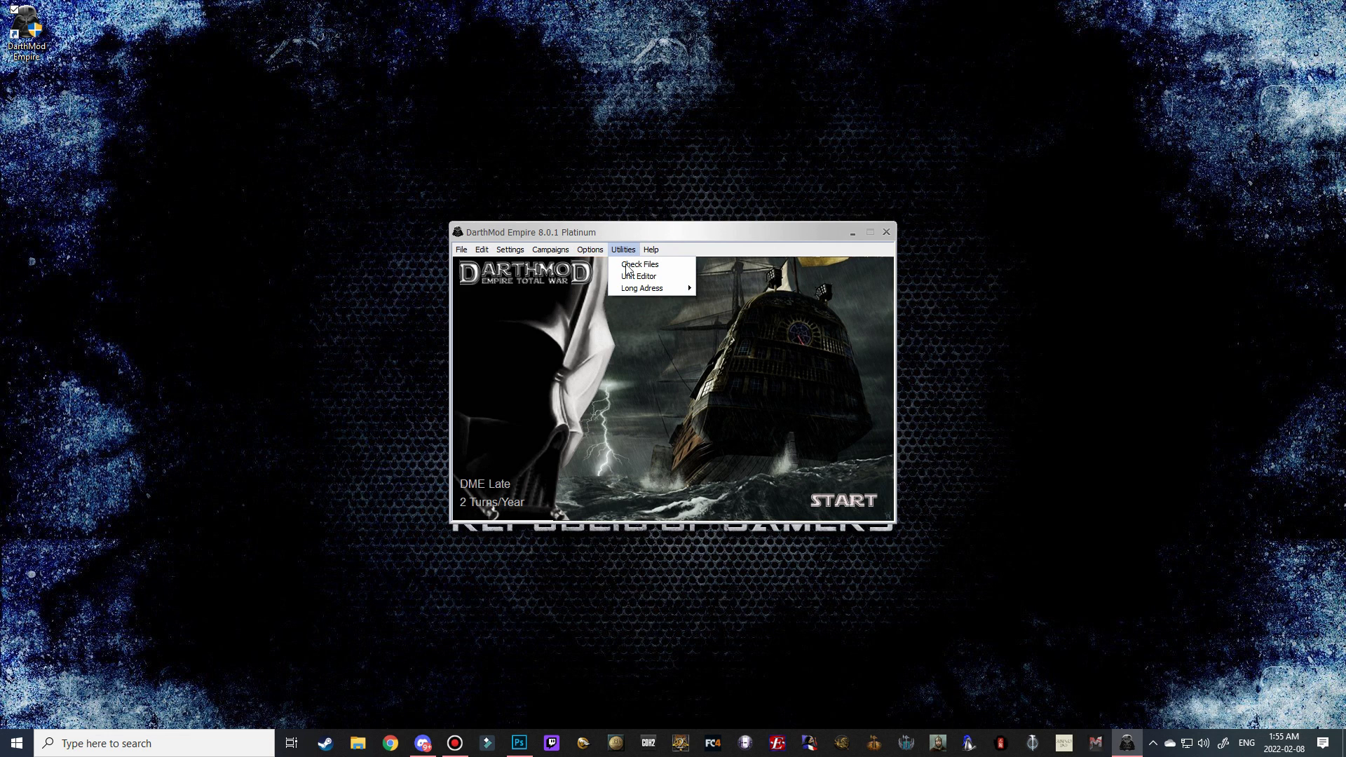
left_click(836, 505)
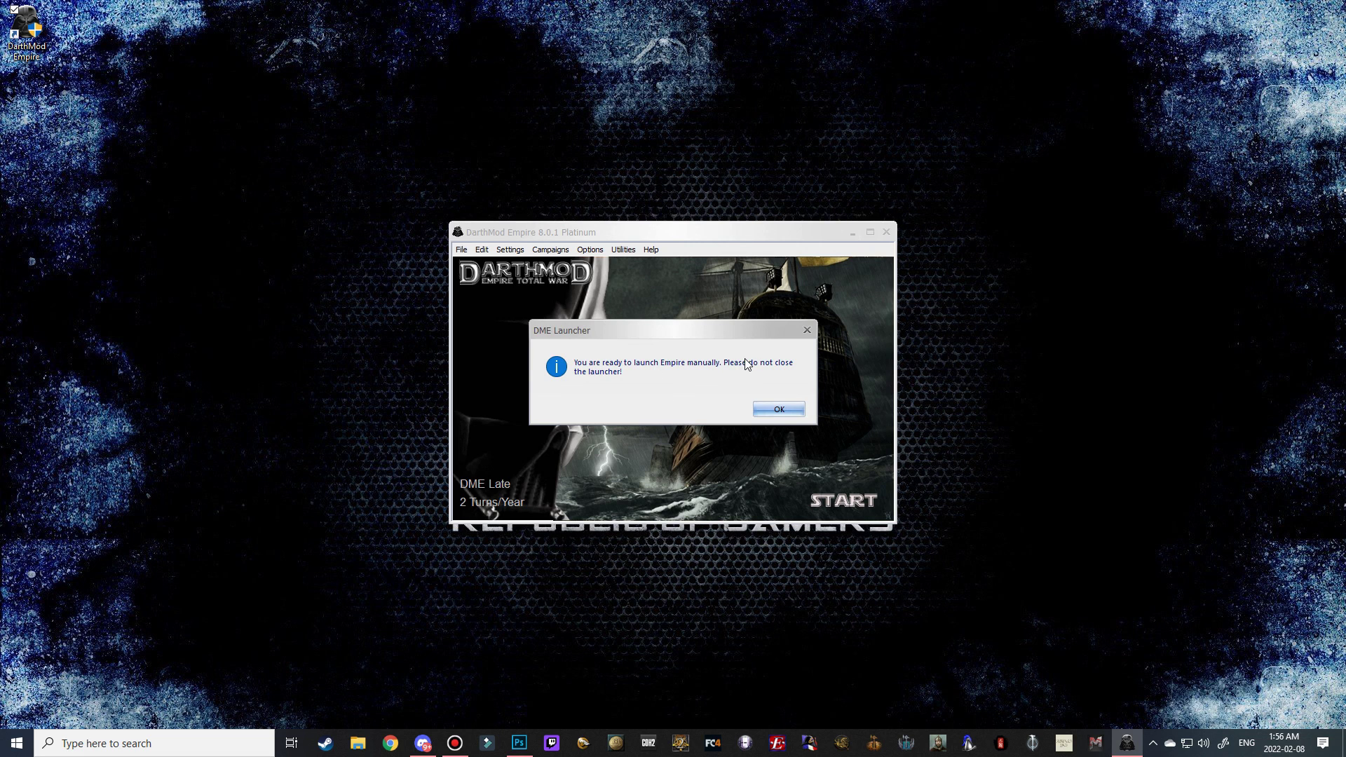
left_click(780, 410)
Minimize the launcher, maximize Steam, and play Total War: EMPIRE – Definitive Edition from the Library
left_click(852, 233)
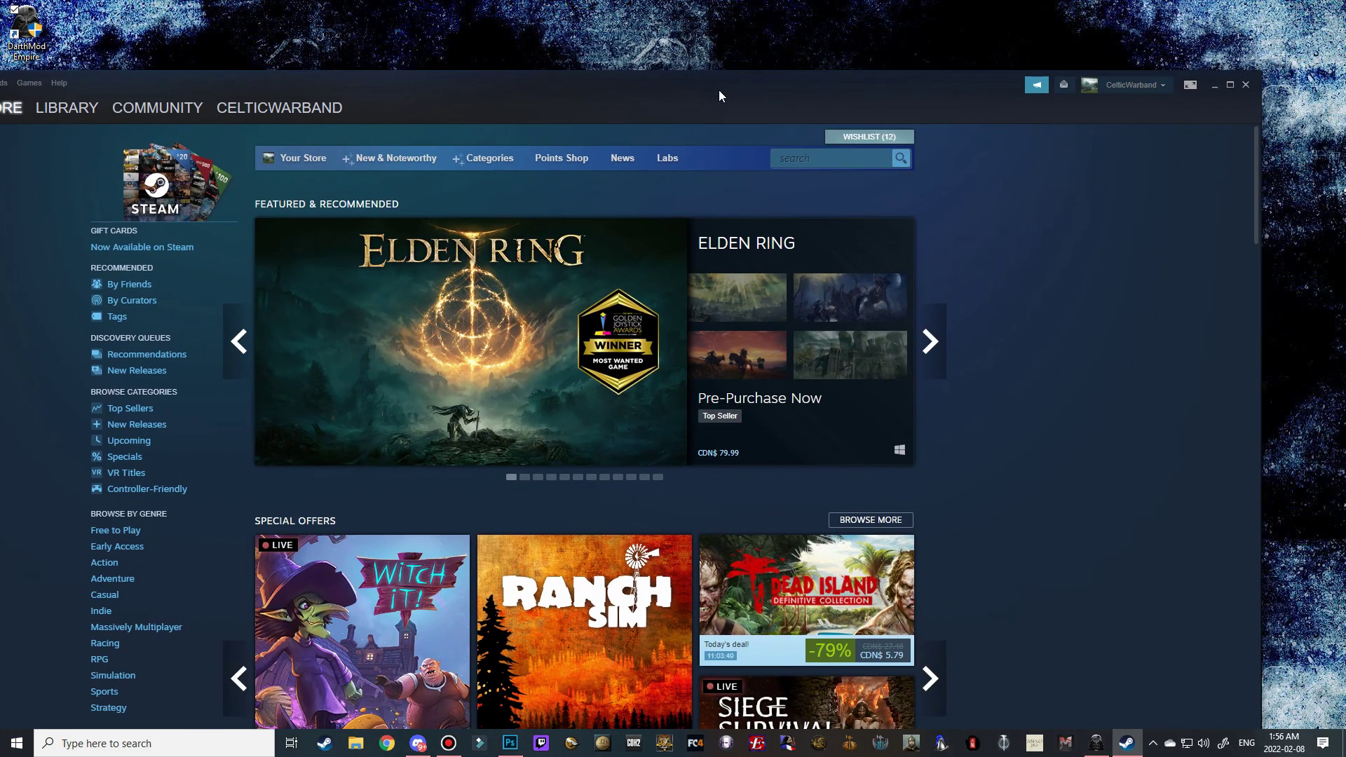
left_click(1231, 91)
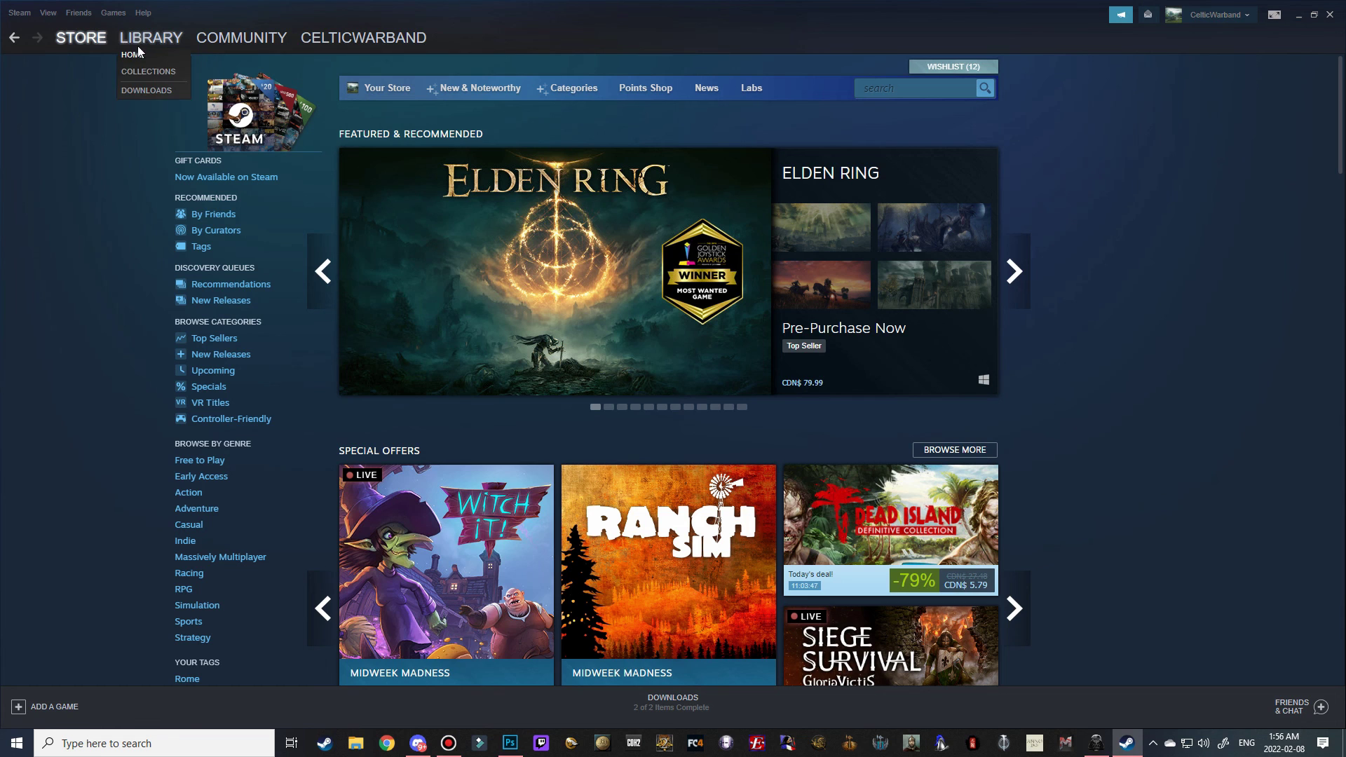
left_click(148, 37)
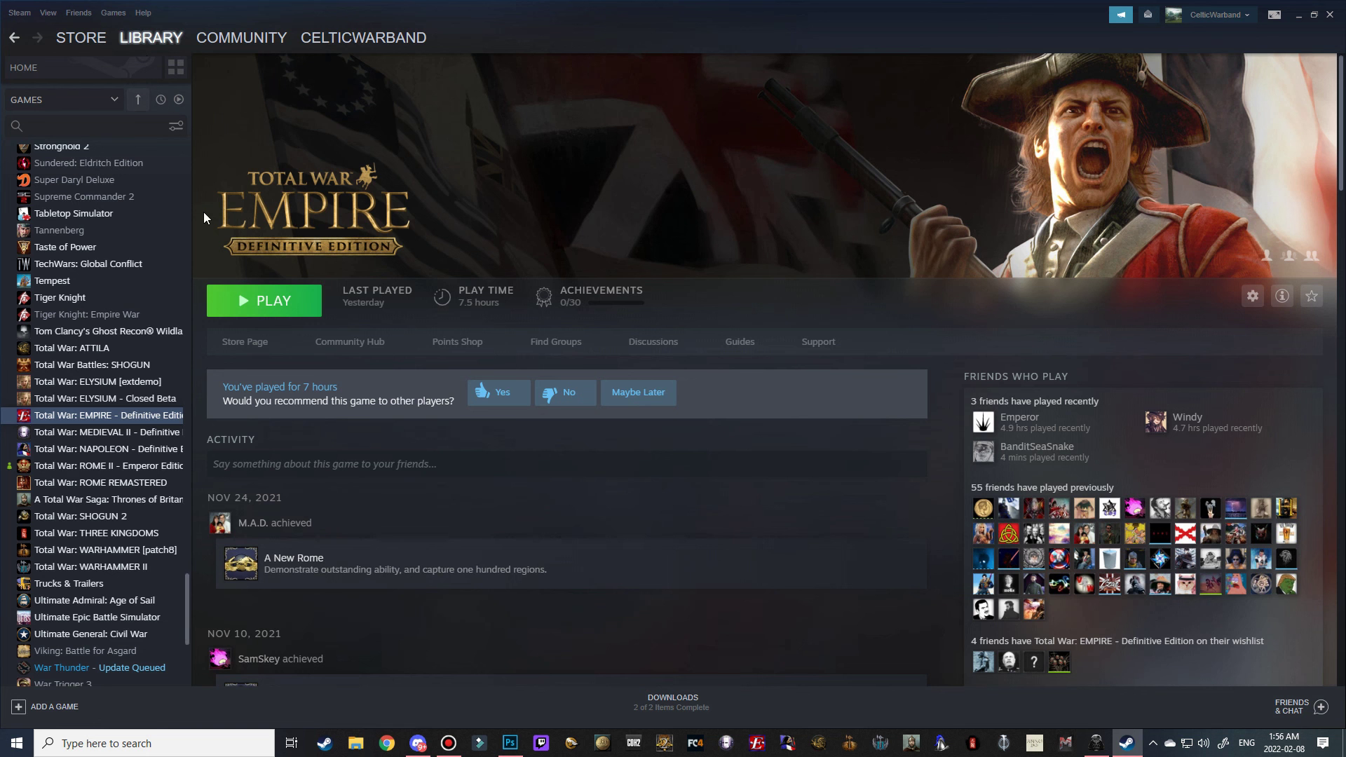
left_click(265, 302)
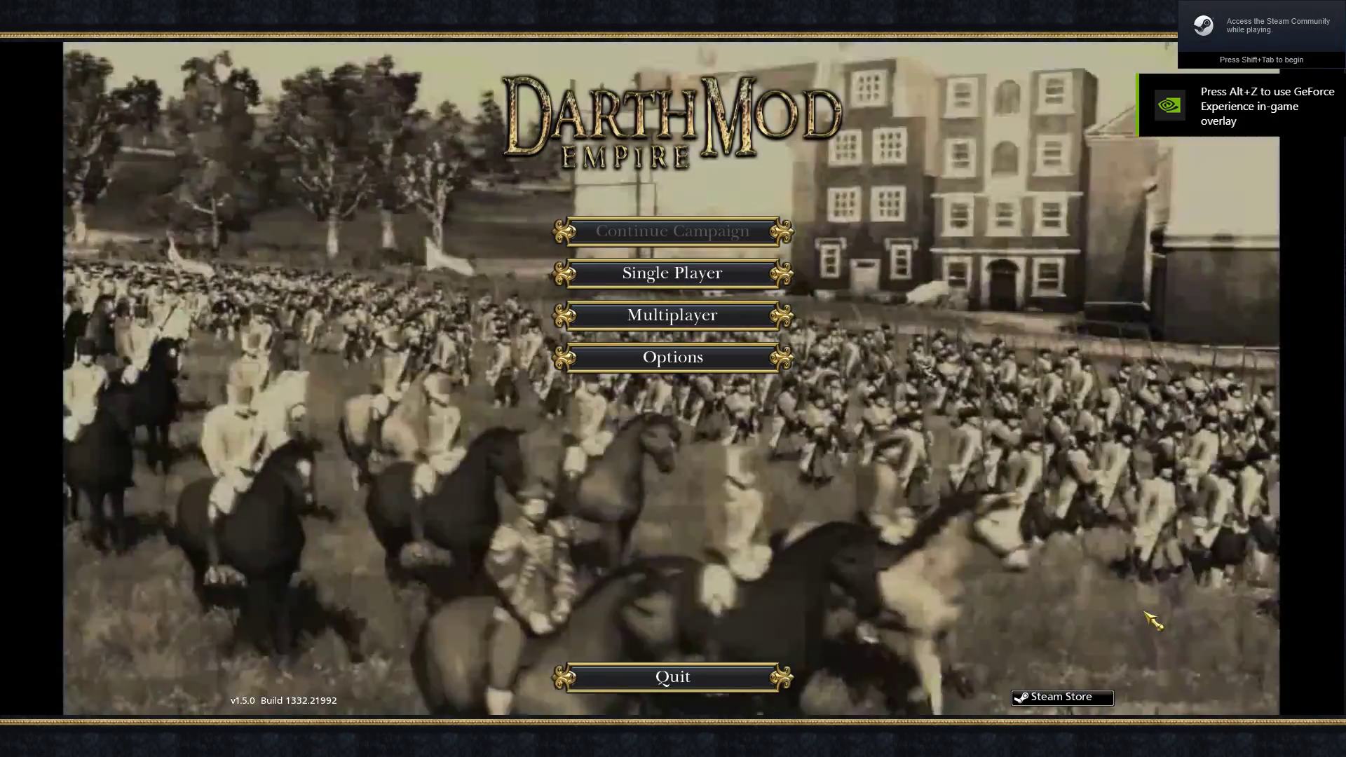
Untick Music in Options > Sound, confirm, then bring up the Single Player menu
left_click(652, 363)
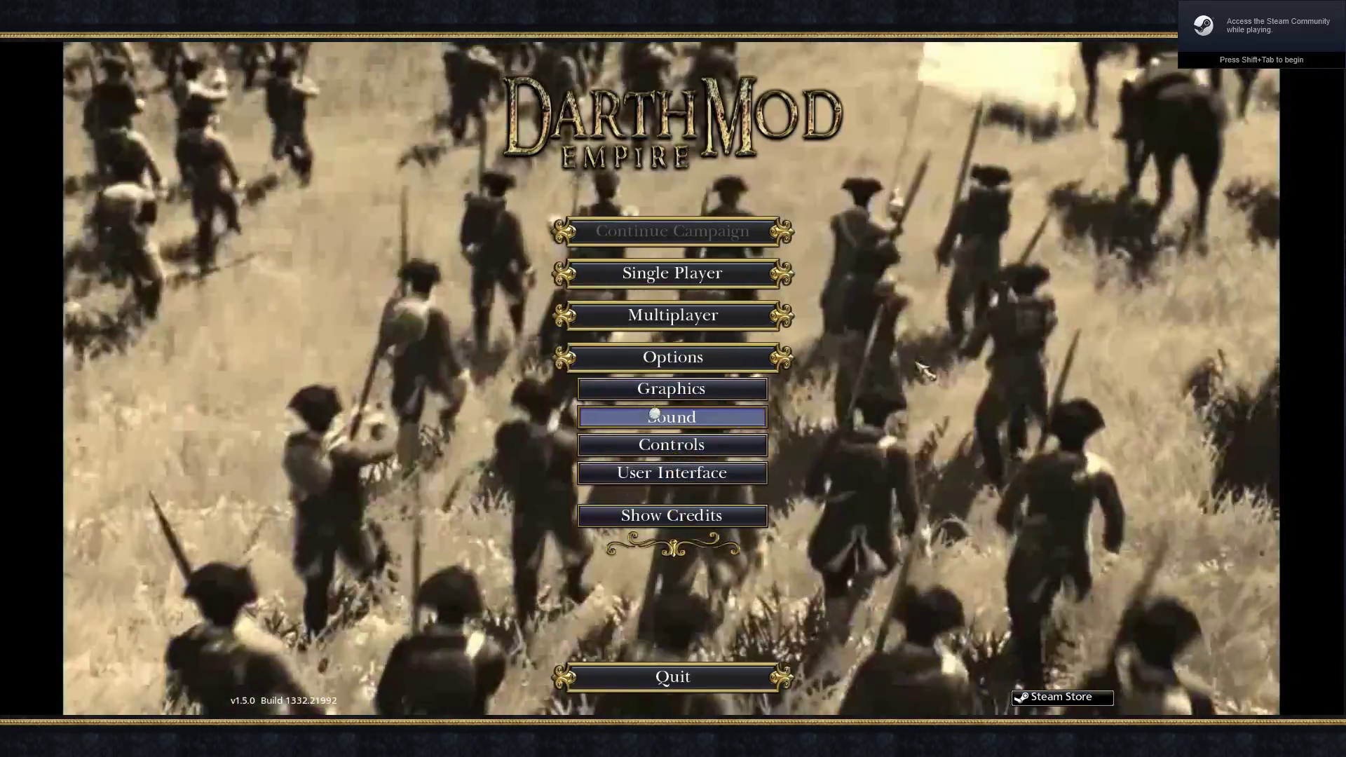
left_click(671, 417)
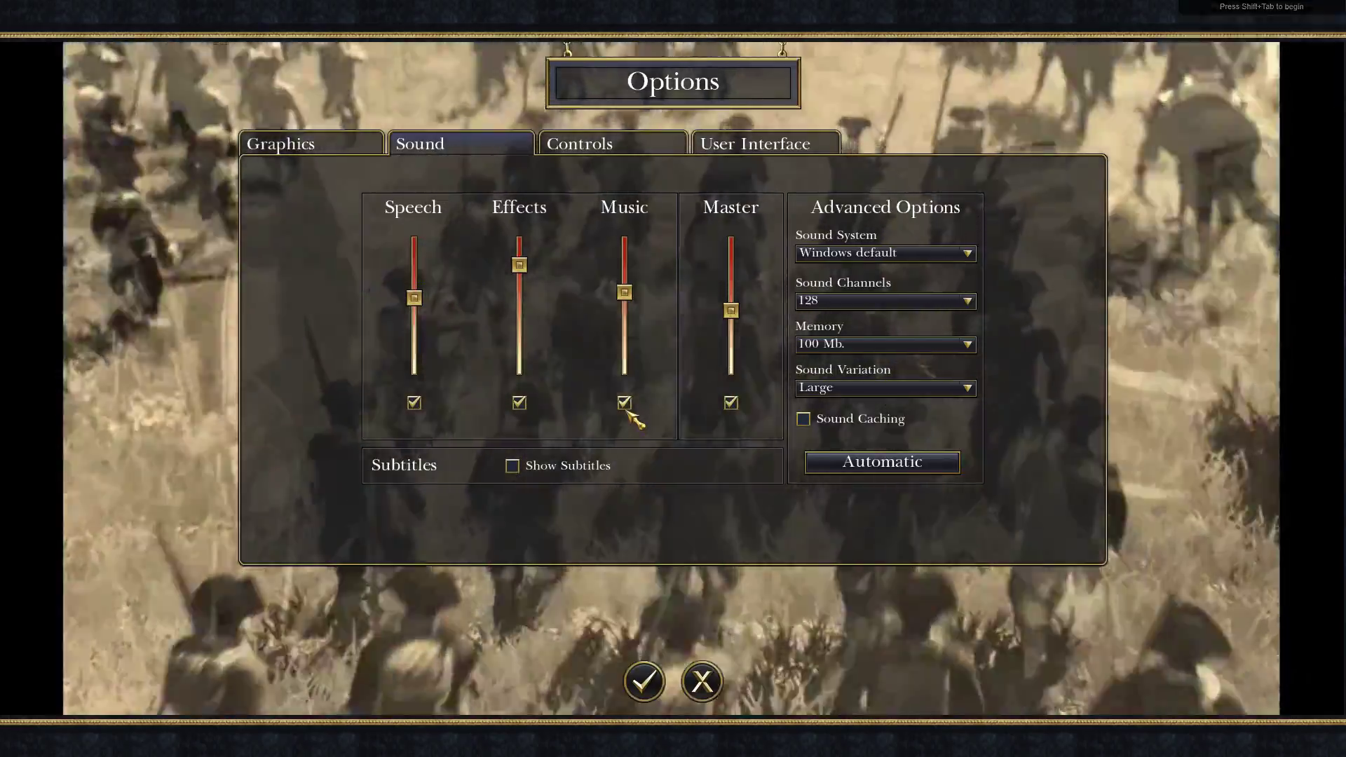
left_click(626, 405)
left_click(644, 681)
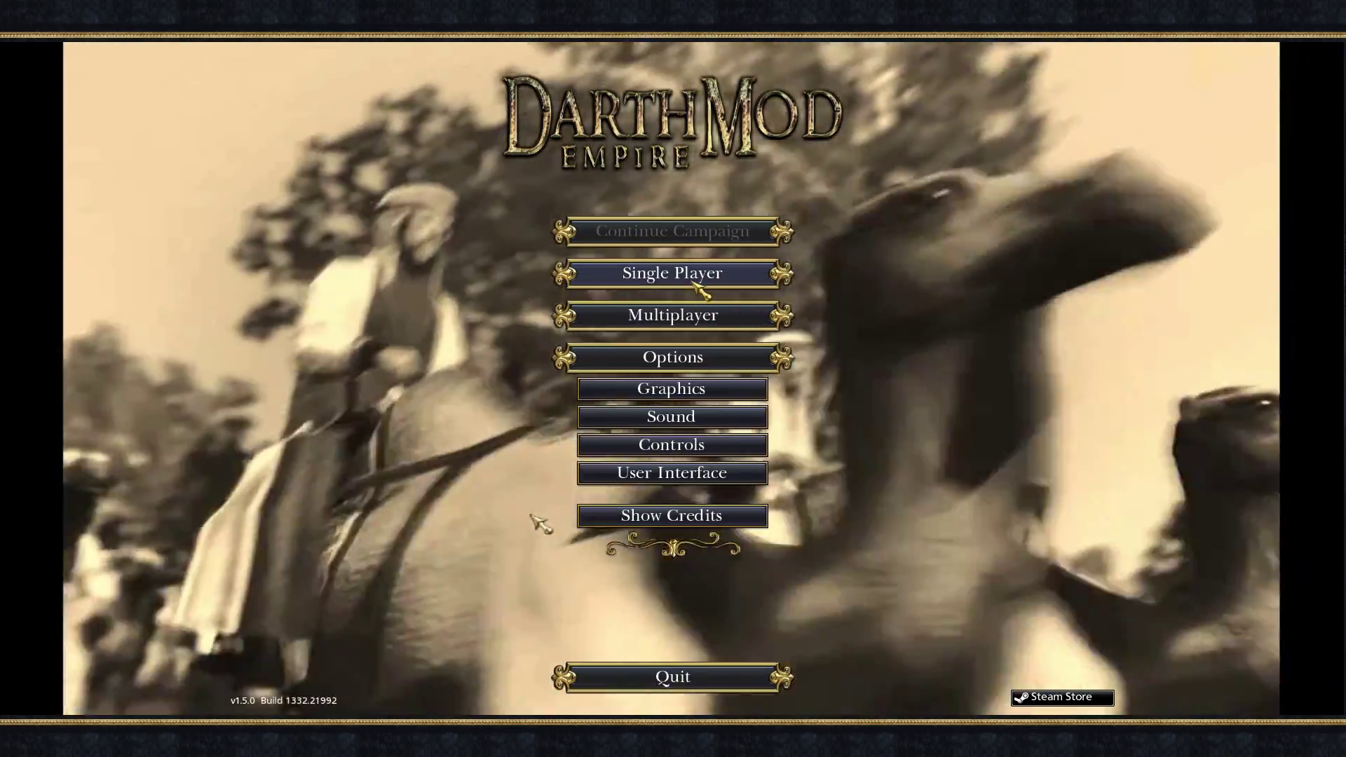
left_click(694, 283)
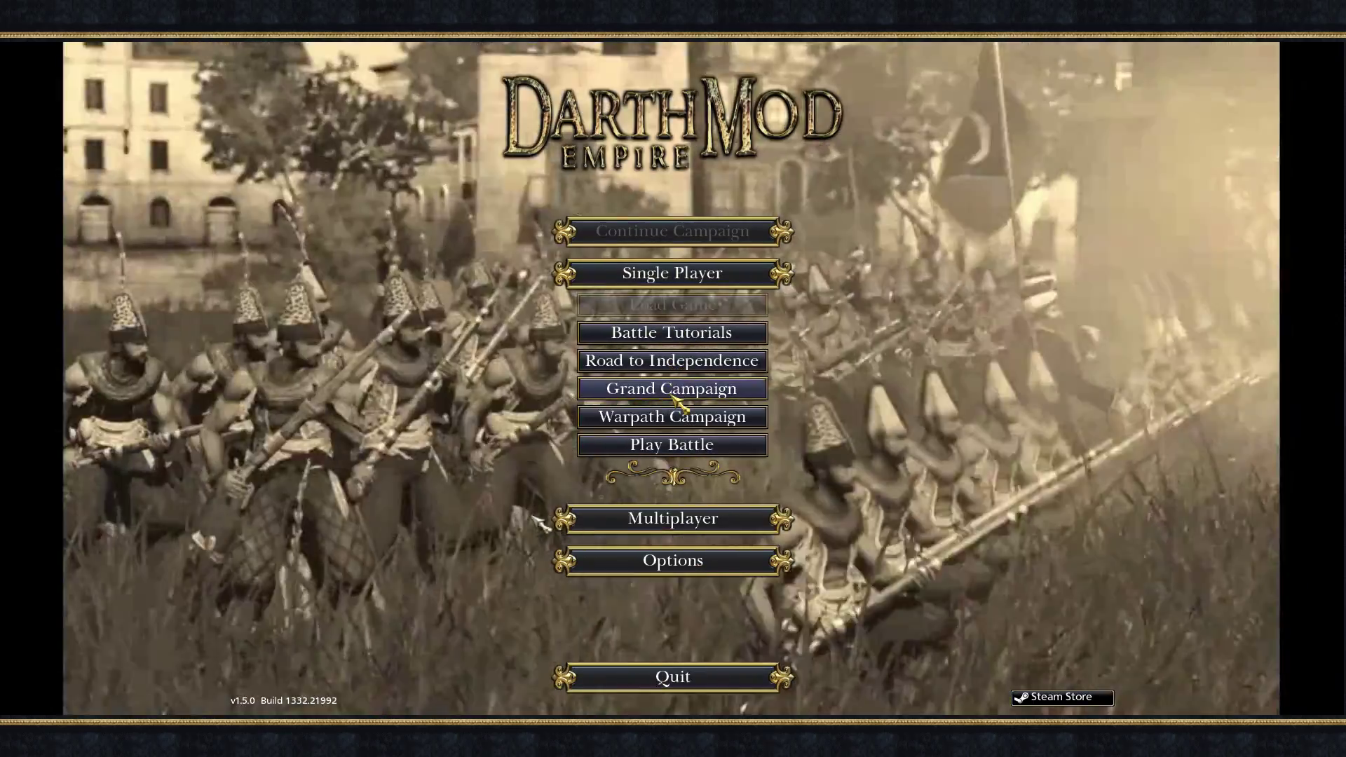
Open Grand Campaign, choose United States, and start the game to load the 1783 map
left_click(672, 396)
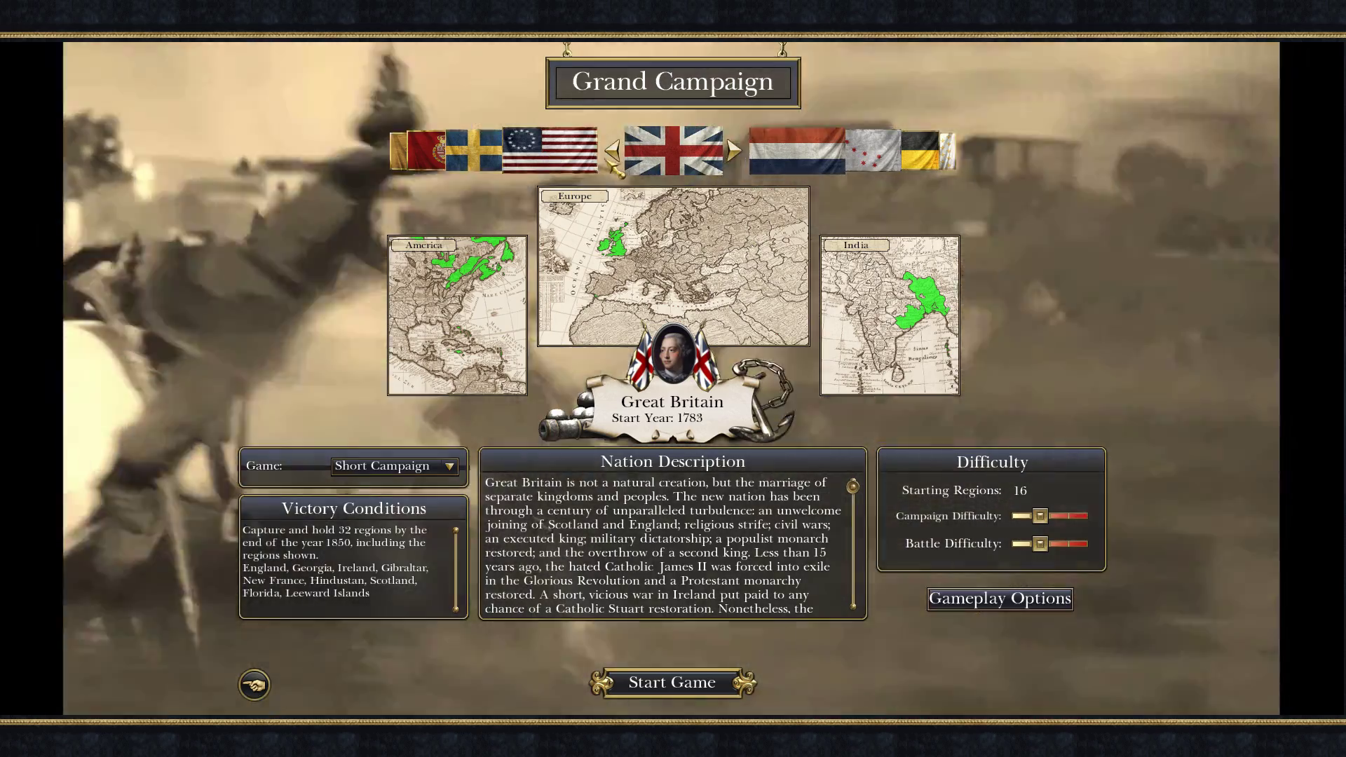
left_click(611, 153)
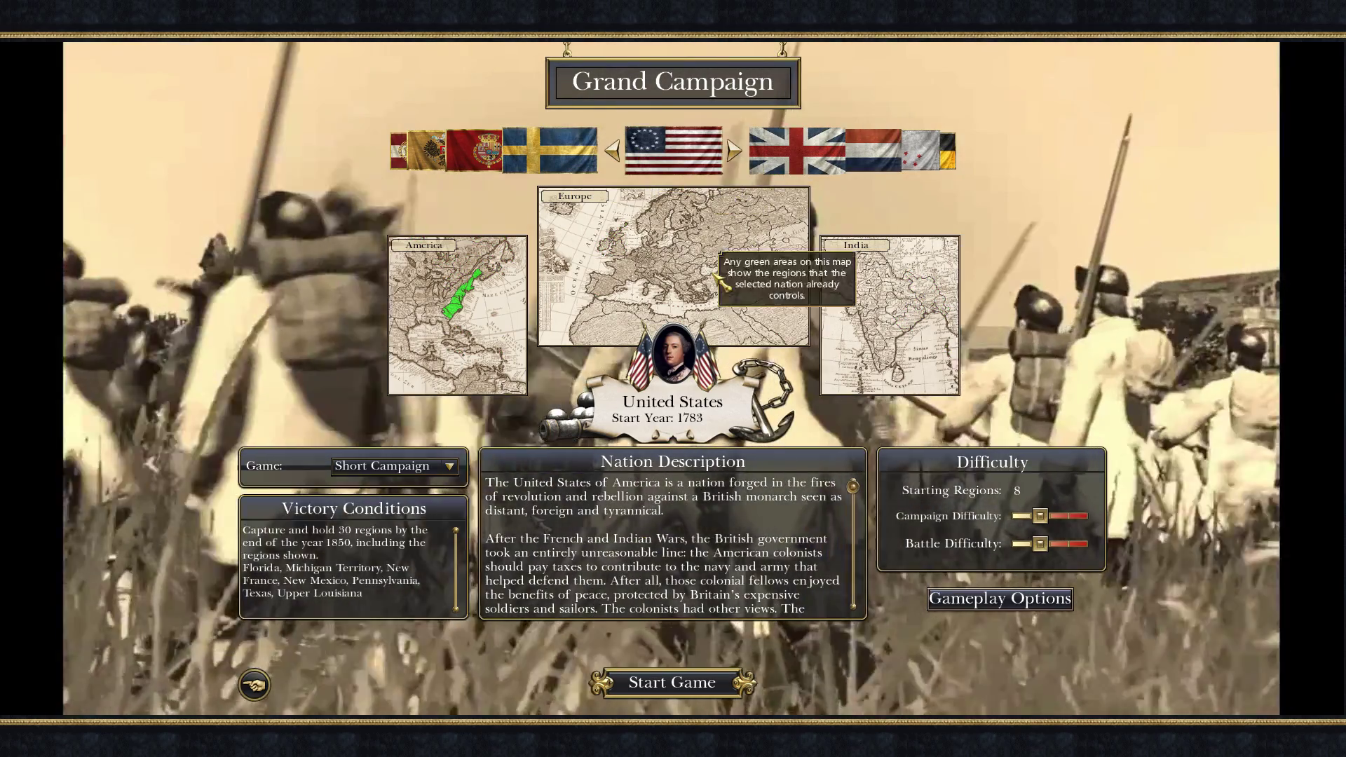
left_click(671, 682)
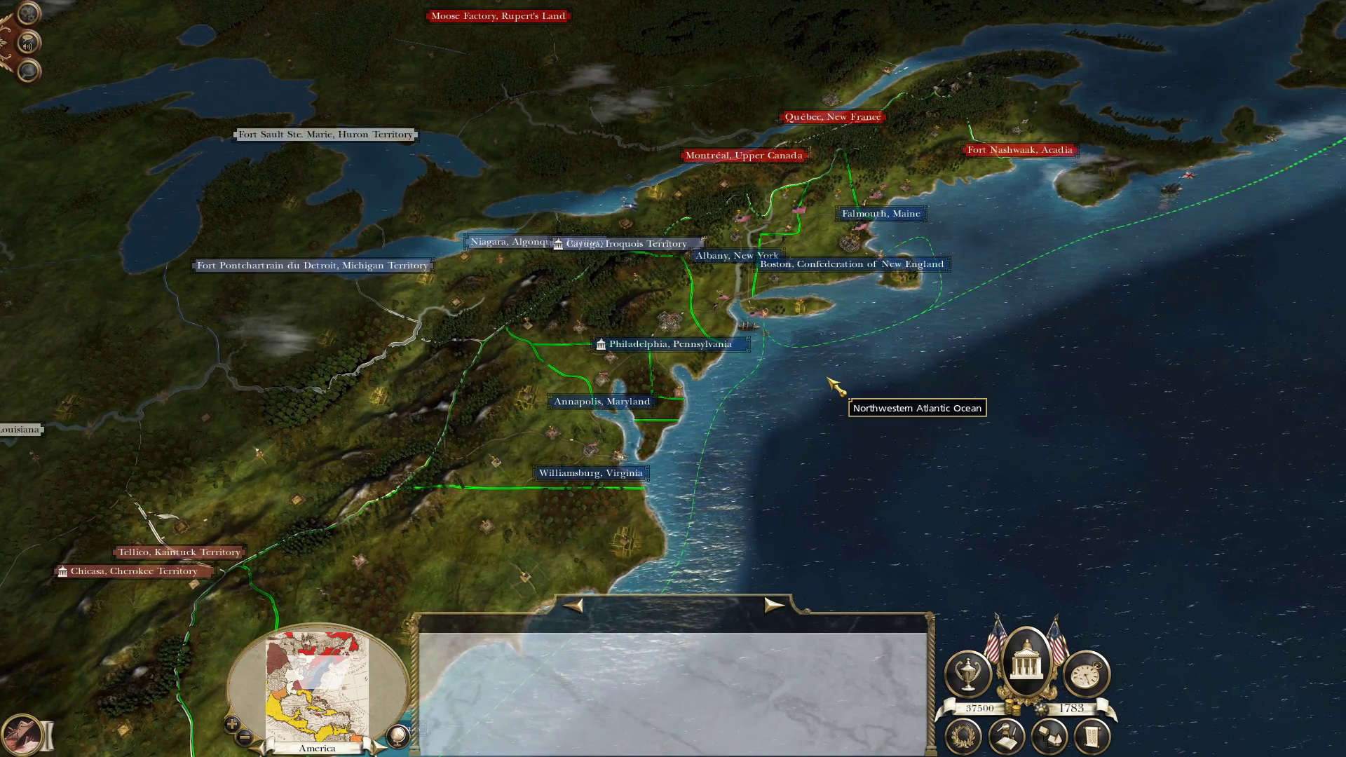
Inspect Nathanael Greene's army and the New England settlements Fort Drummer, Boston and Albany
scroll(920, 404, "up", 3)
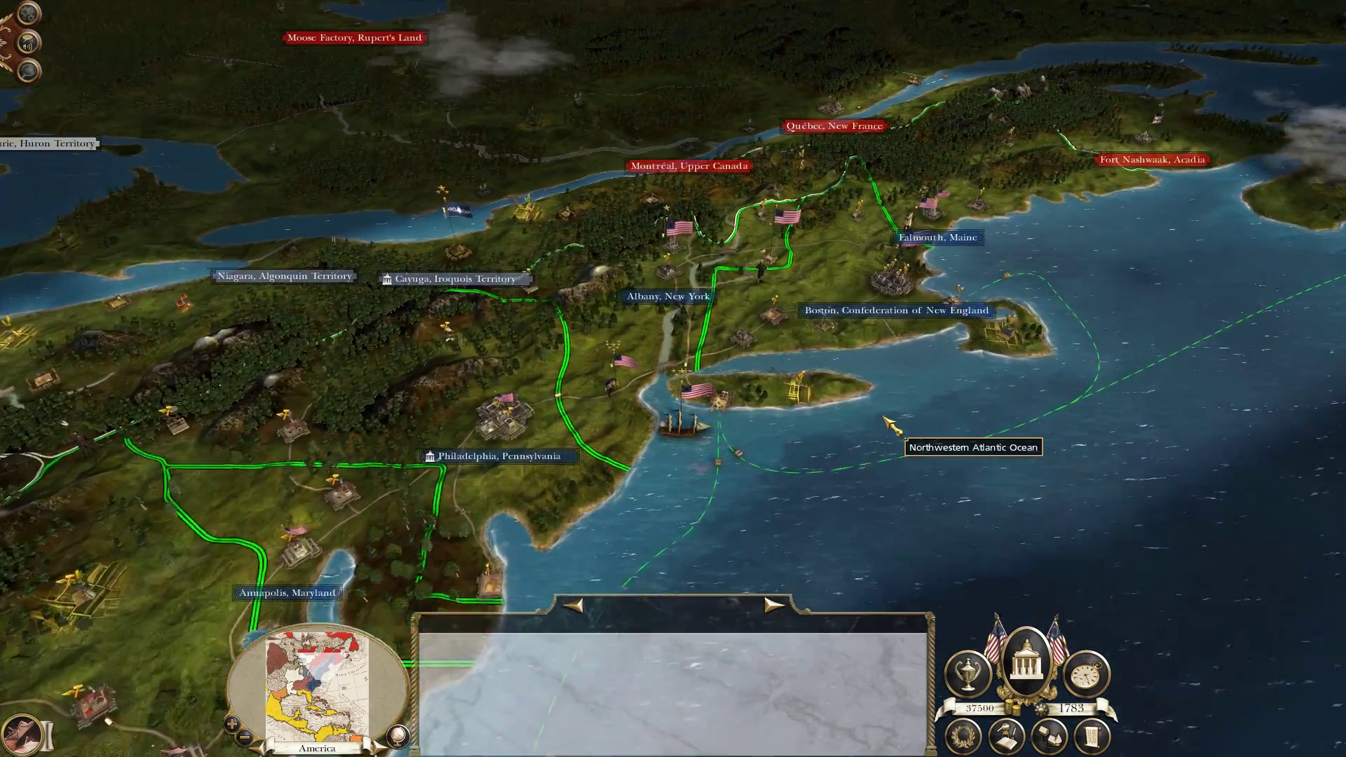
scroll(885, 422, "up", 3)
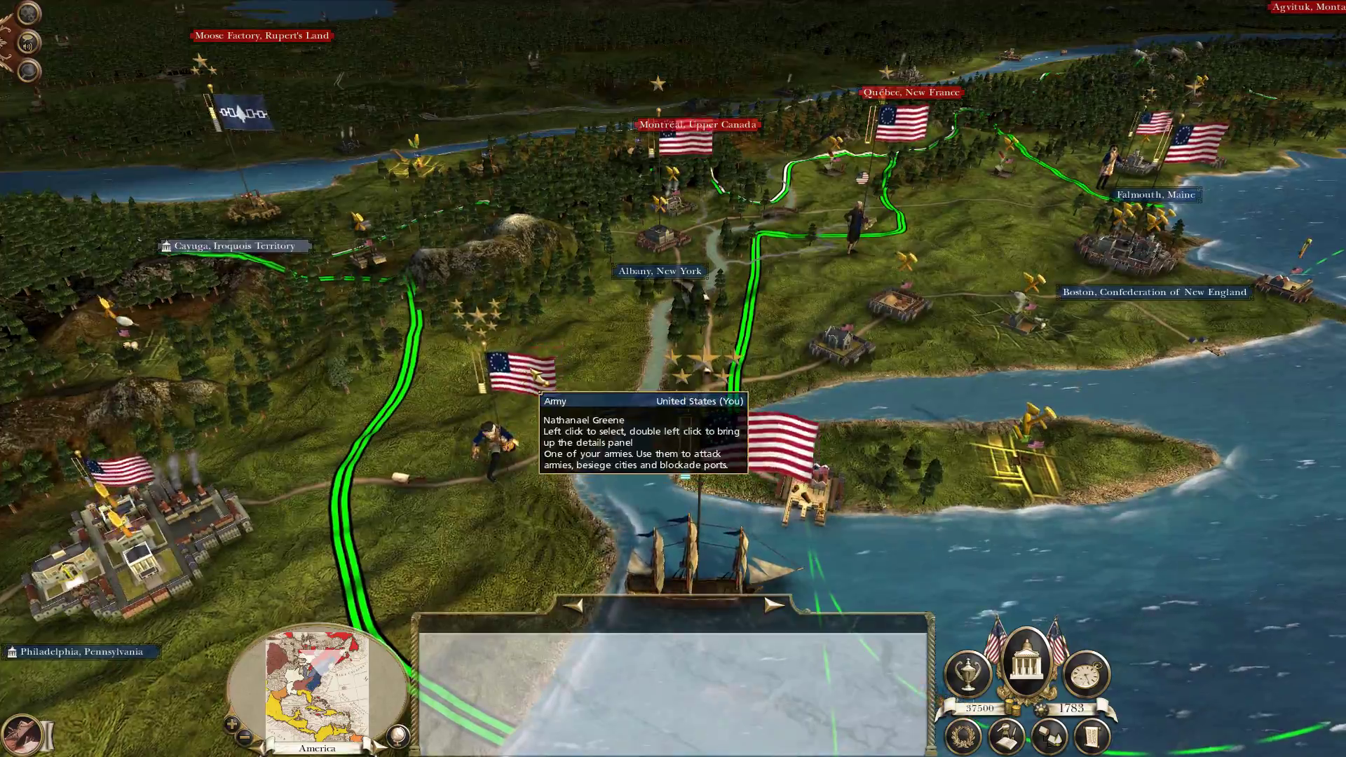
left_click(536, 374)
scroll(811, 376, "up", 5)
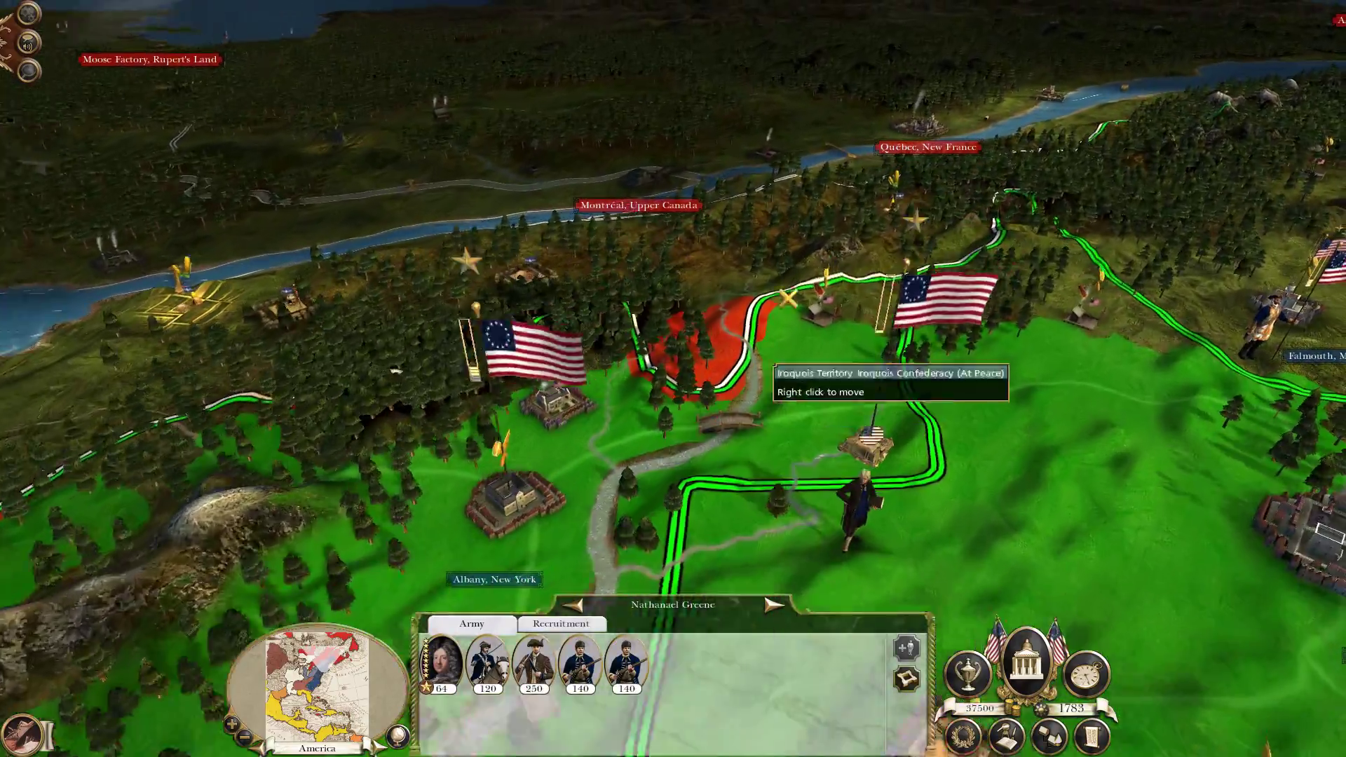
key("Left")
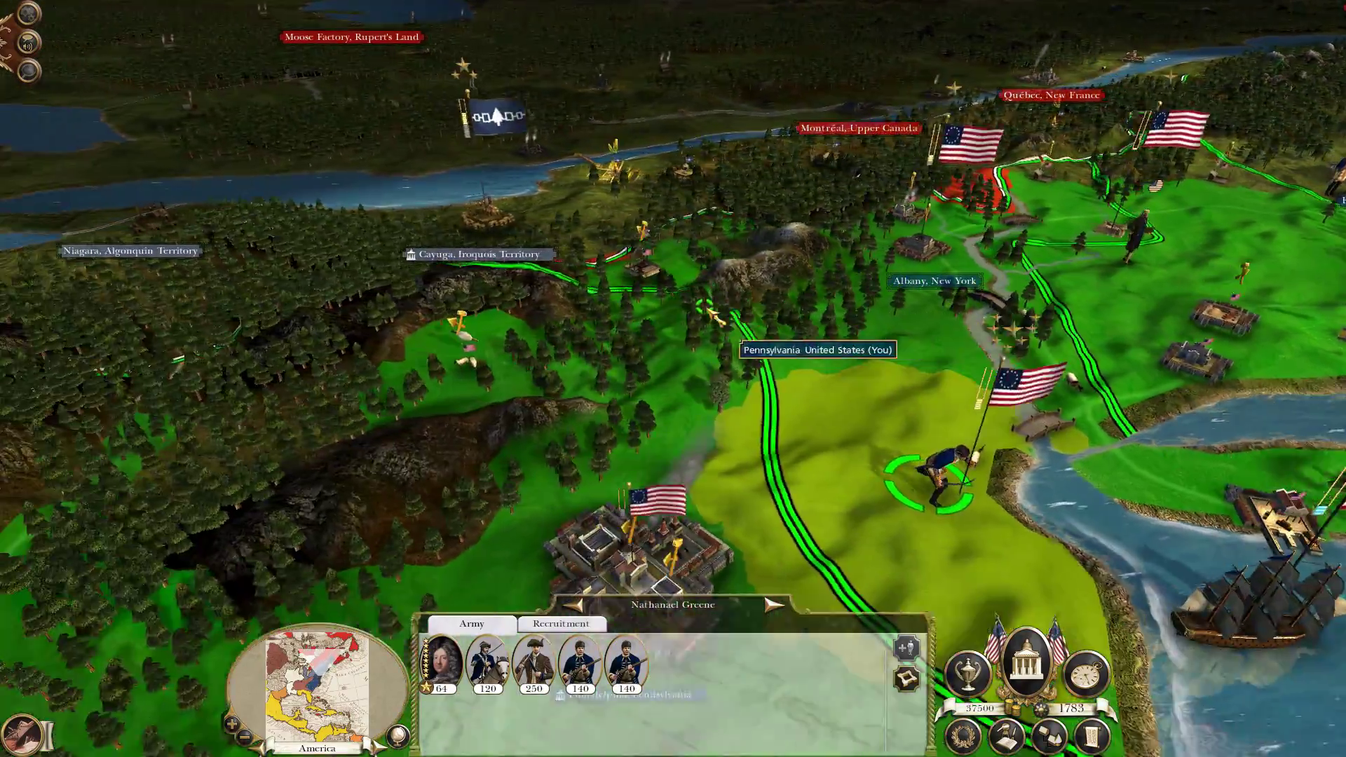
scroll(712, 313, "down", 5)
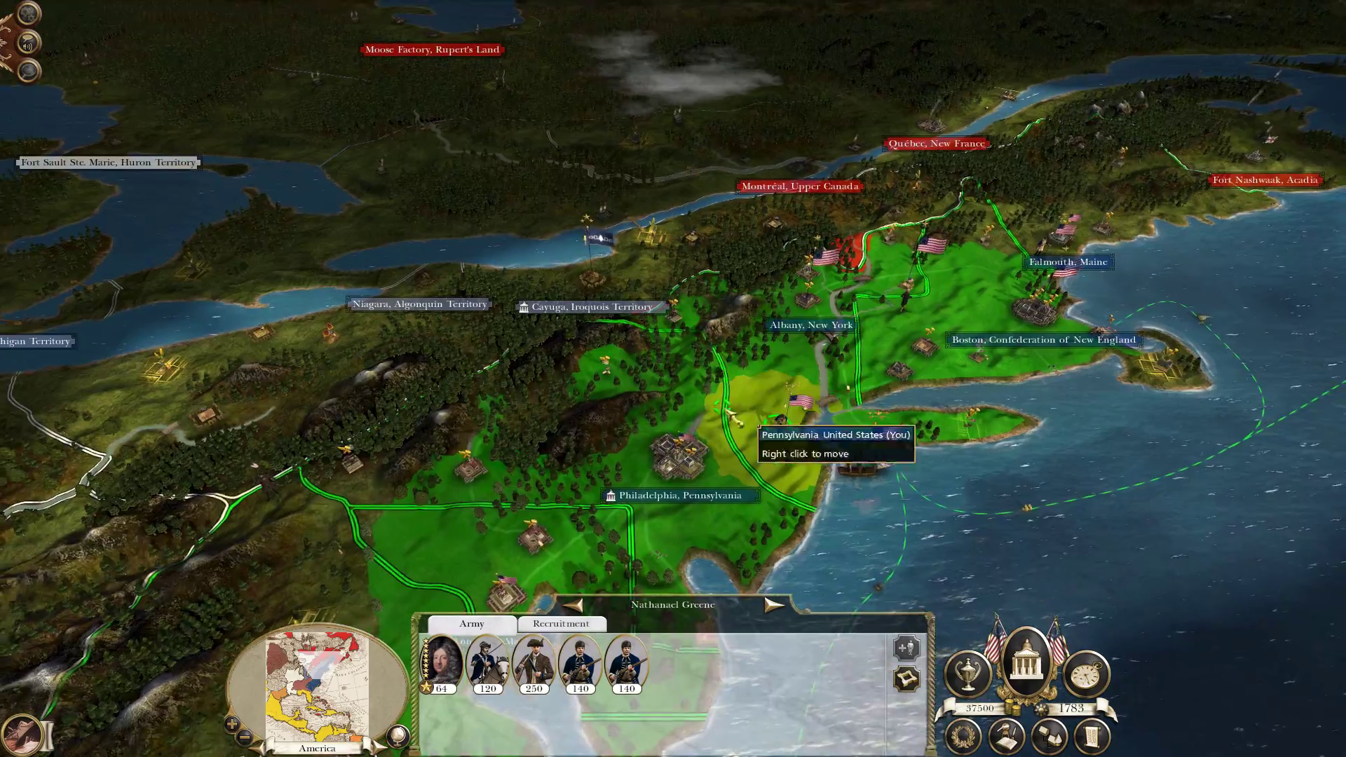
scroll(723, 443, "up", 3)
key("Up")
key("Right")
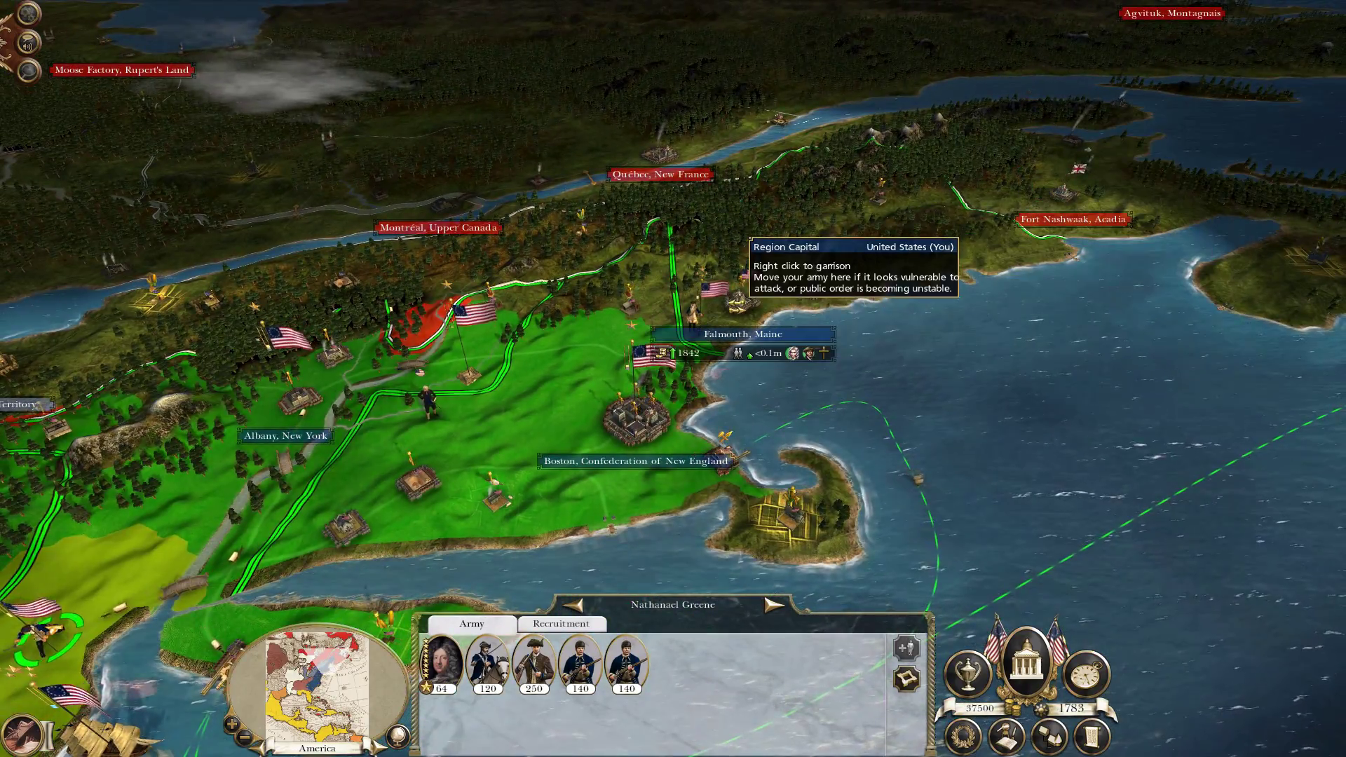
left_click(469, 377)
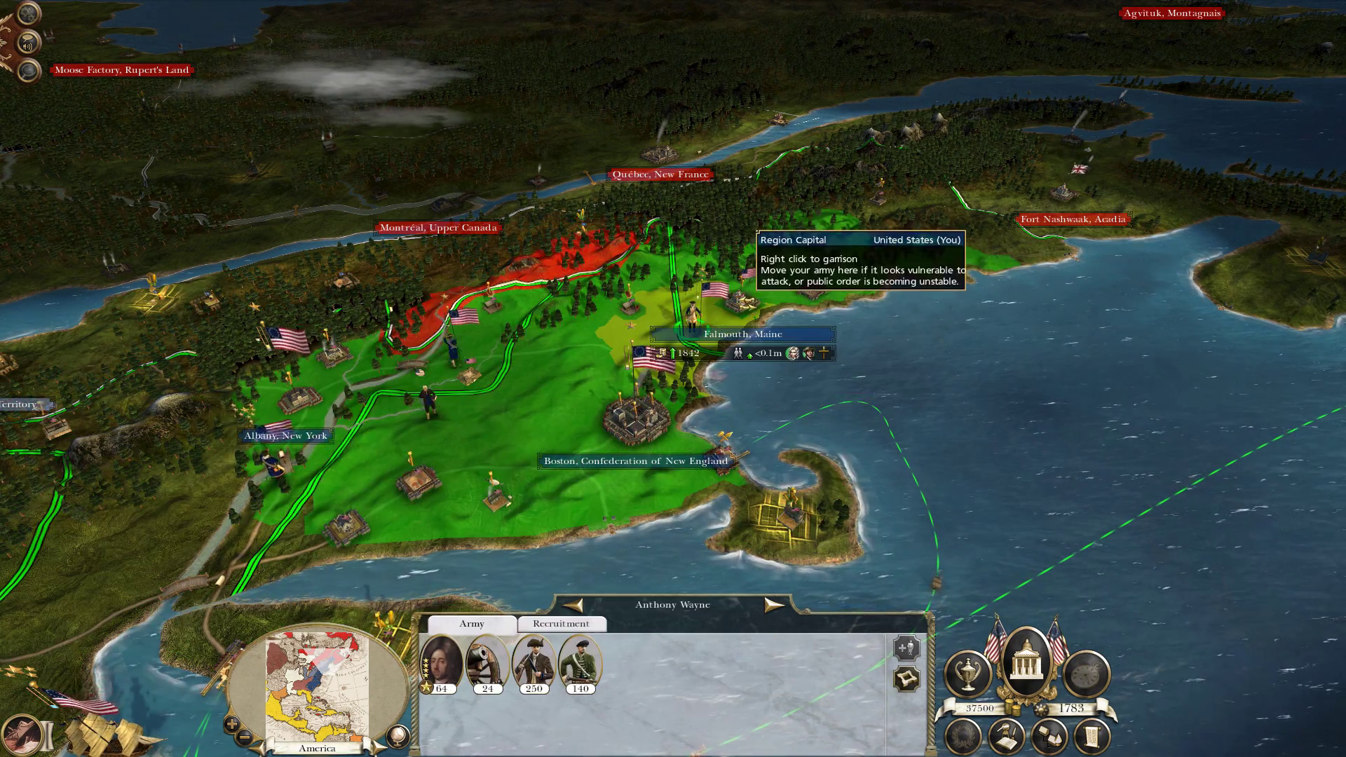
left_click(650, 438)
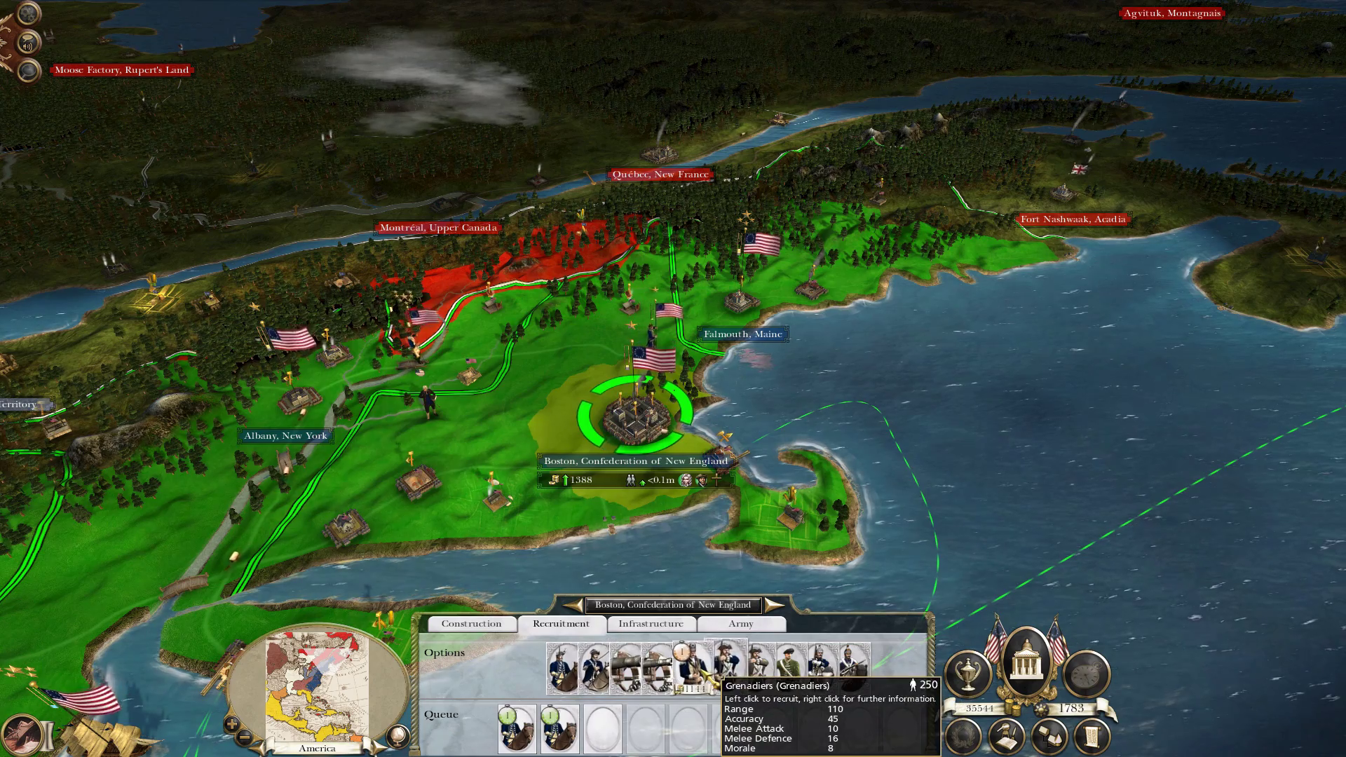
left_click(321, 391)
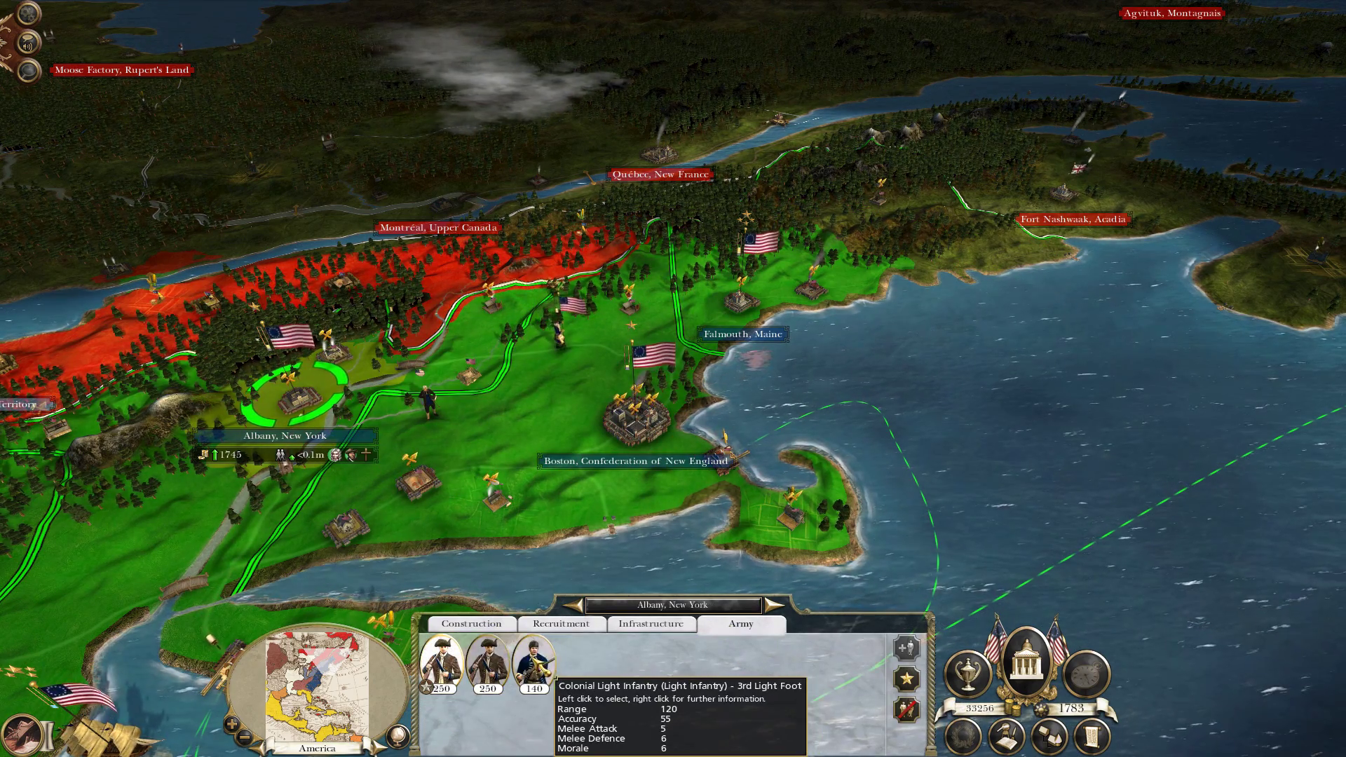
Review Boston's construction and Greene's army near Falmouth, then end the turn
scroll(673, 351, "up", 2)
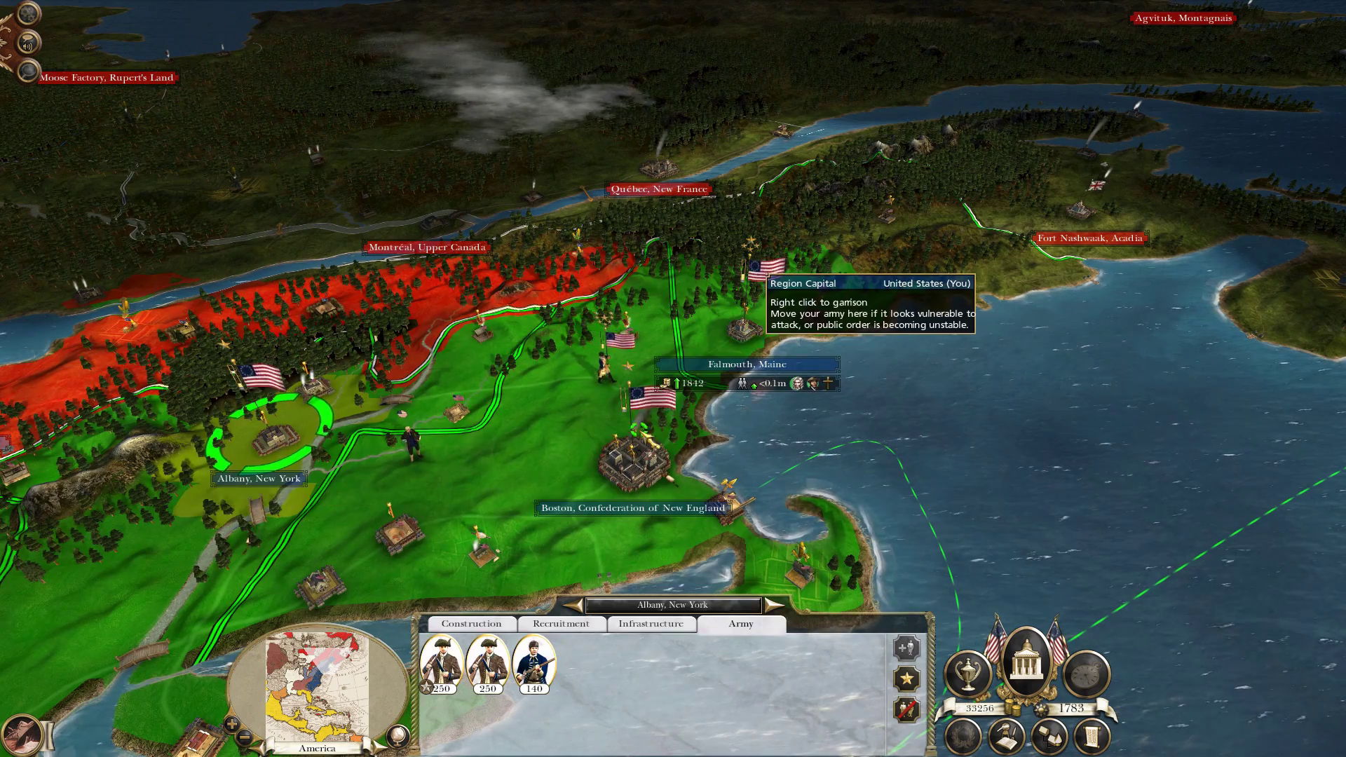
left_click(635, 456)
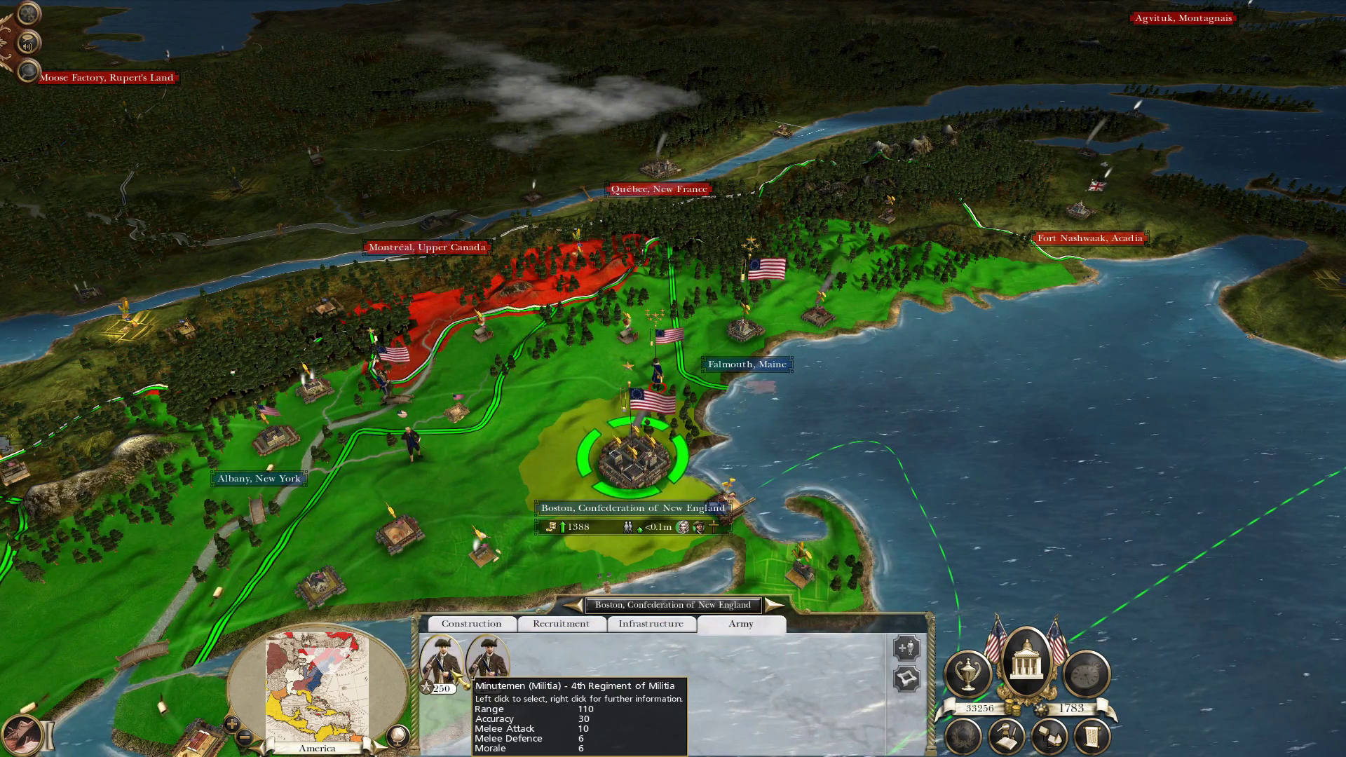
left_click(657, 373)
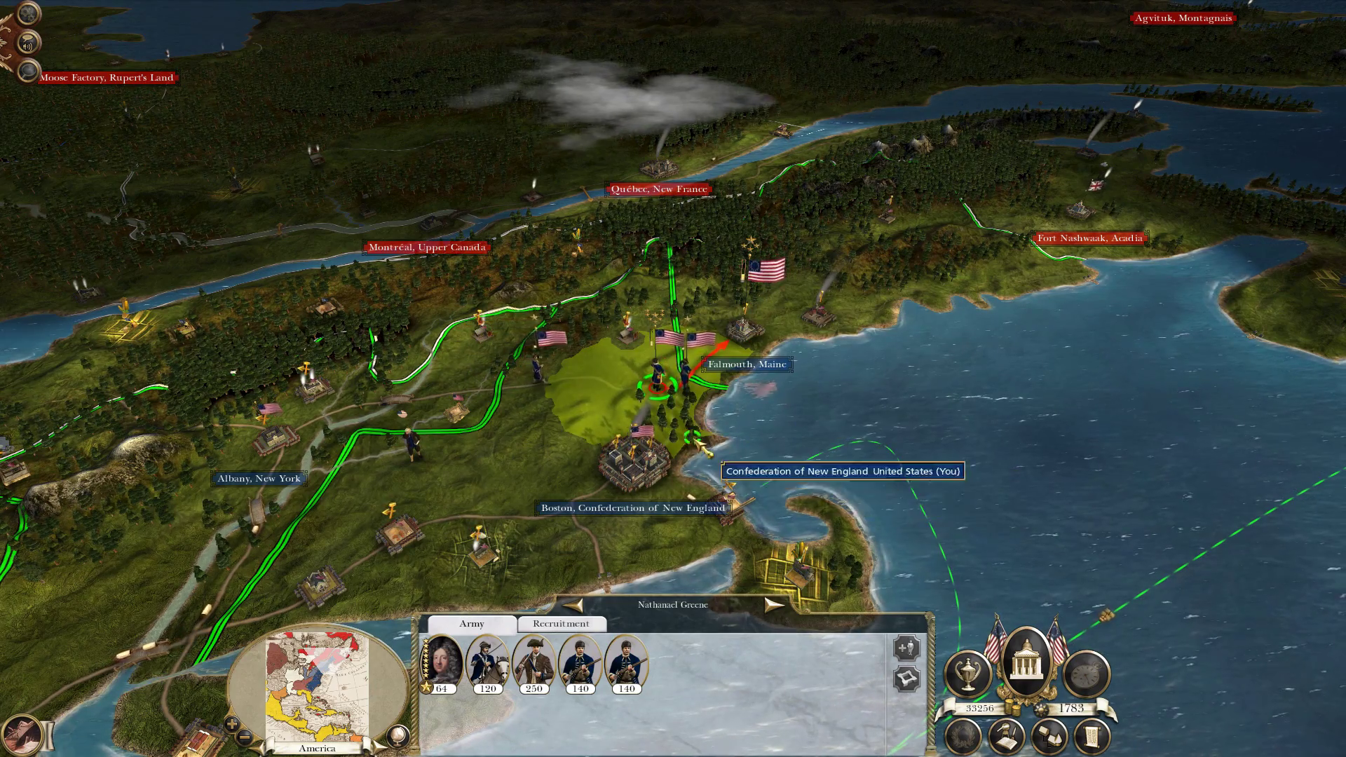
left_click(631, 459)
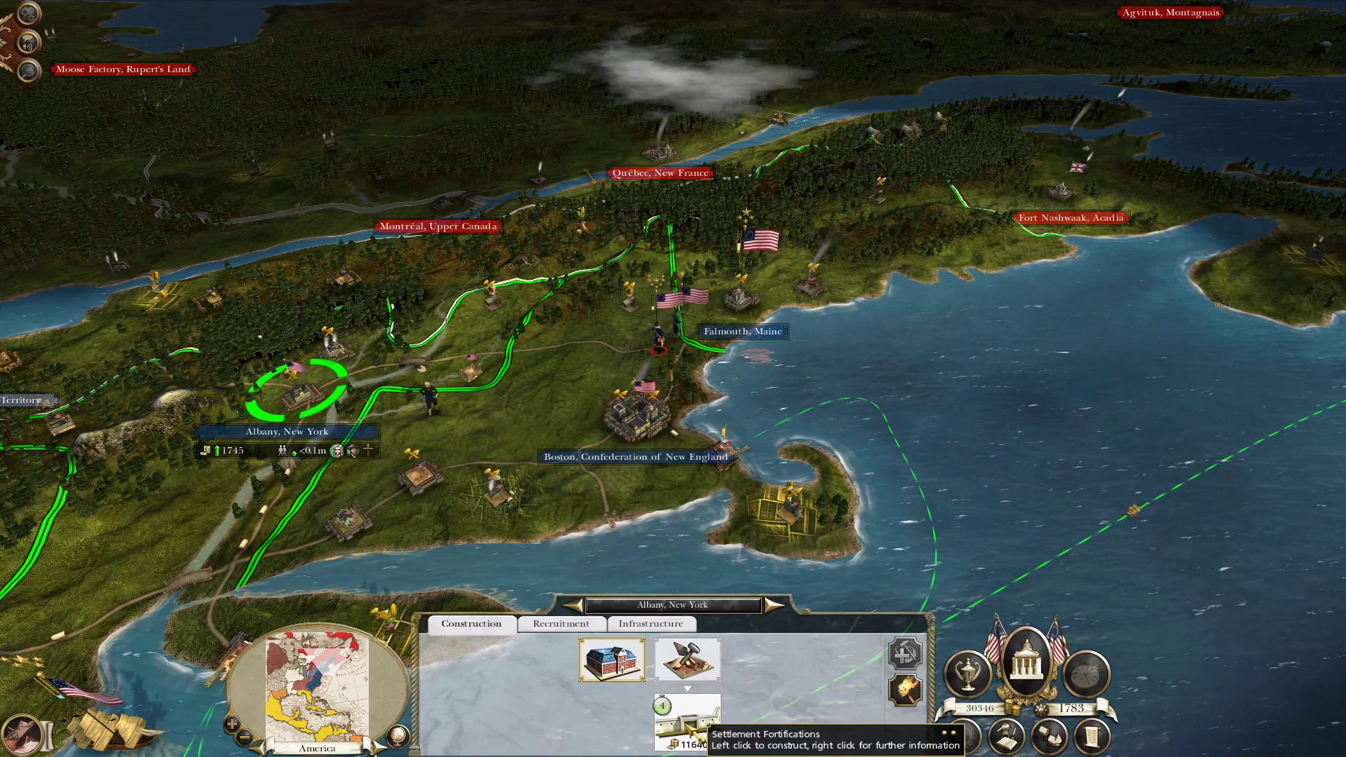
scroll(1108, 694, "up", 3)
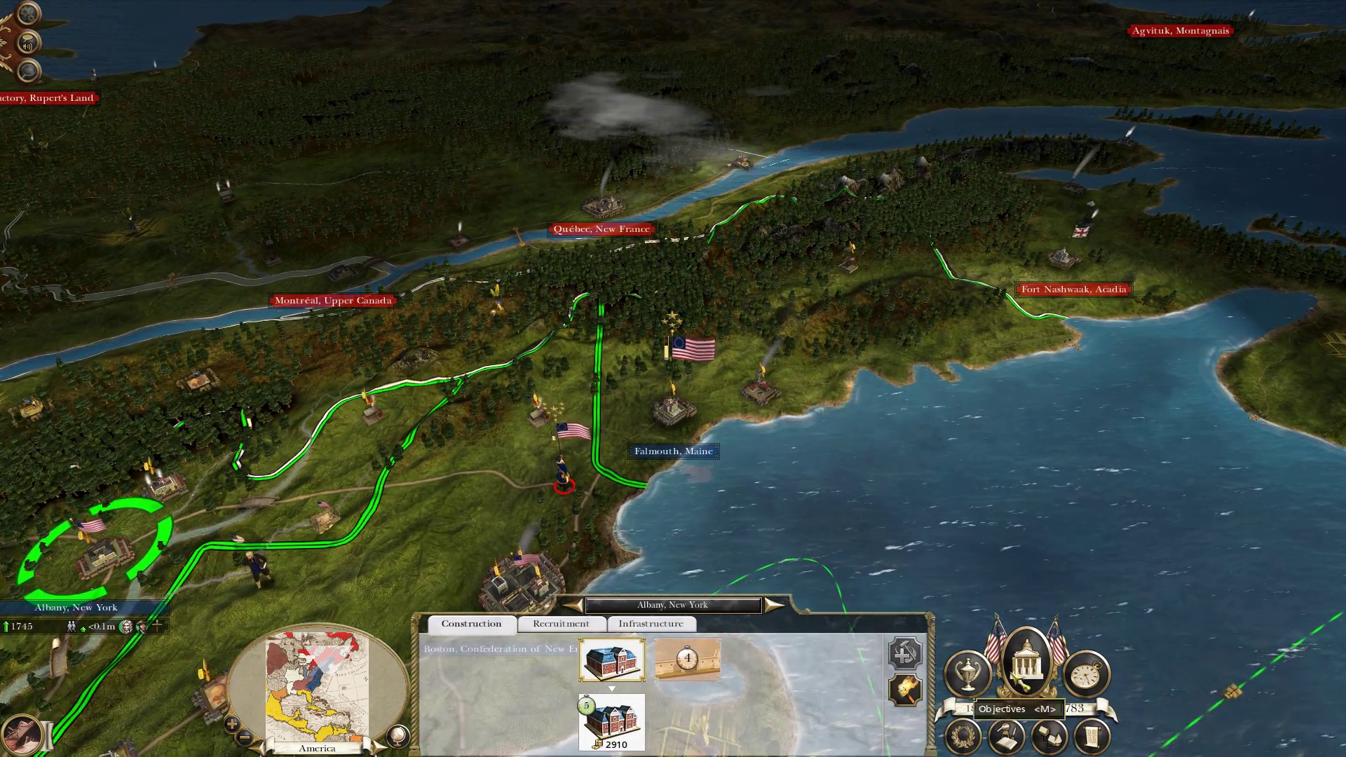
scroll(1024, 704, "up", 2)
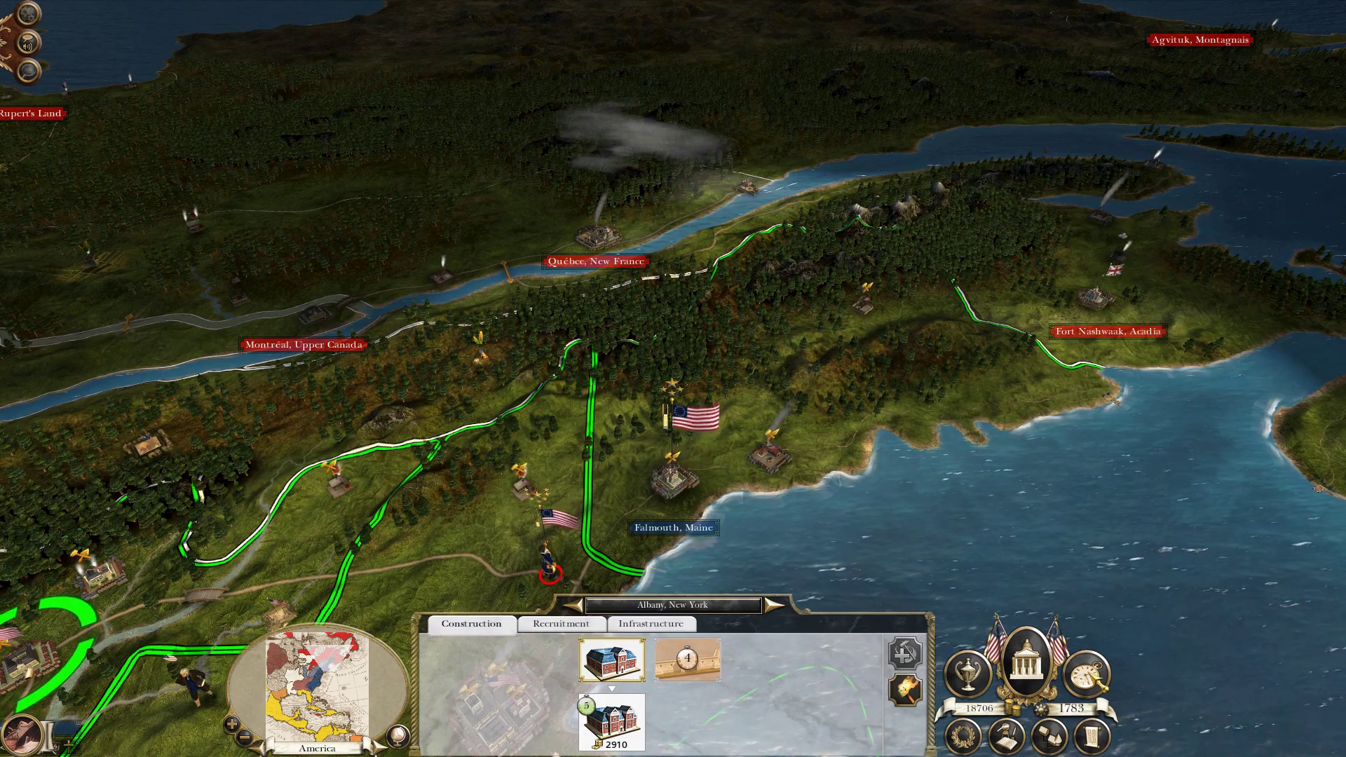
scroll(674, 379, "down", 2)
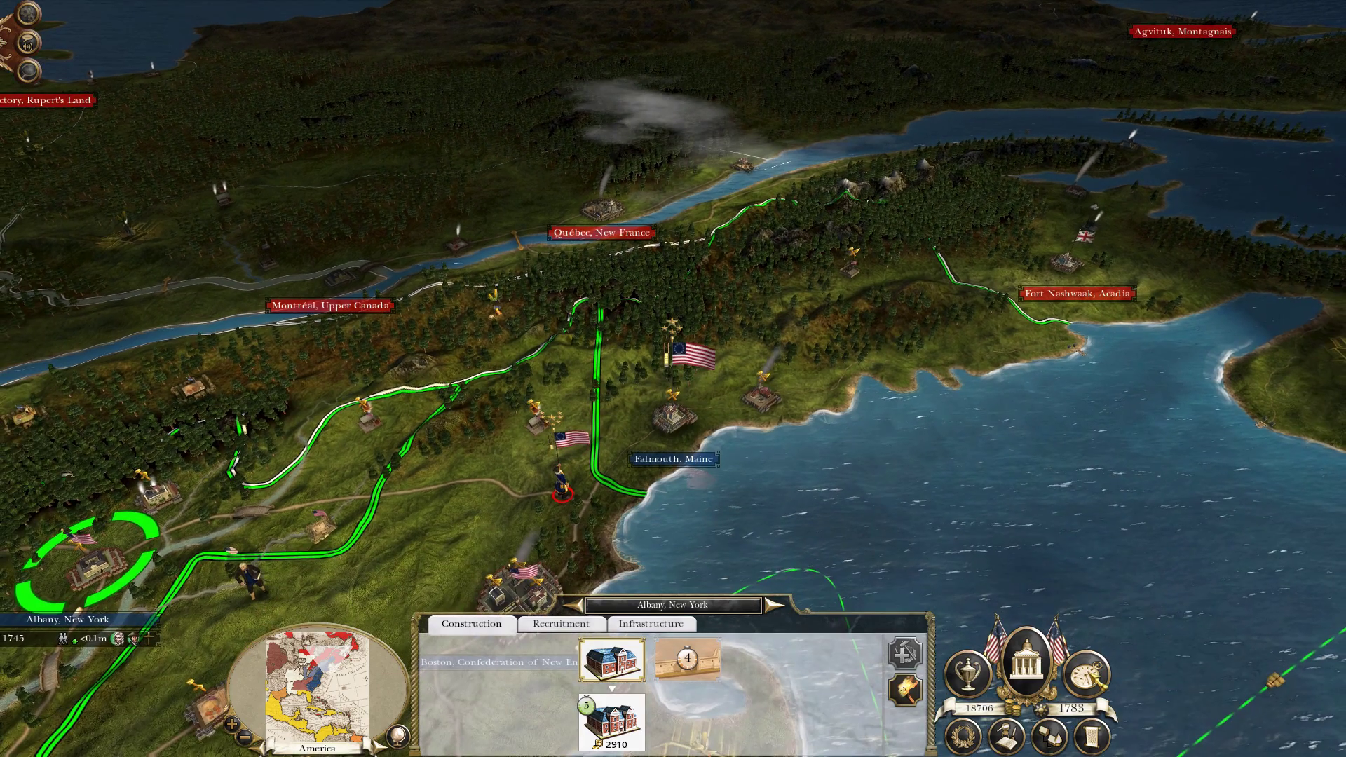
left_click(1091, 677)
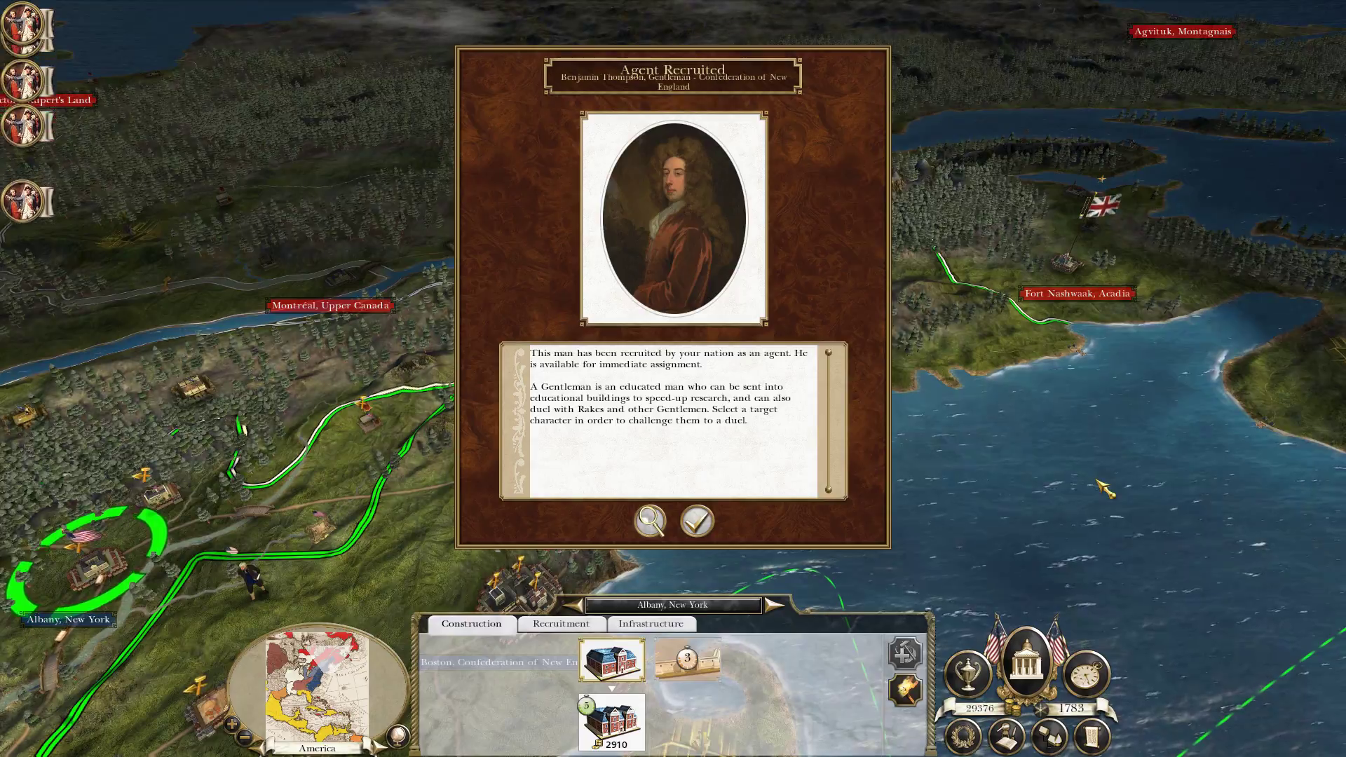
Dismiss the turn notices and accept declaring war on Great Britain
left_click(693, 530)
left_click(693, 530)
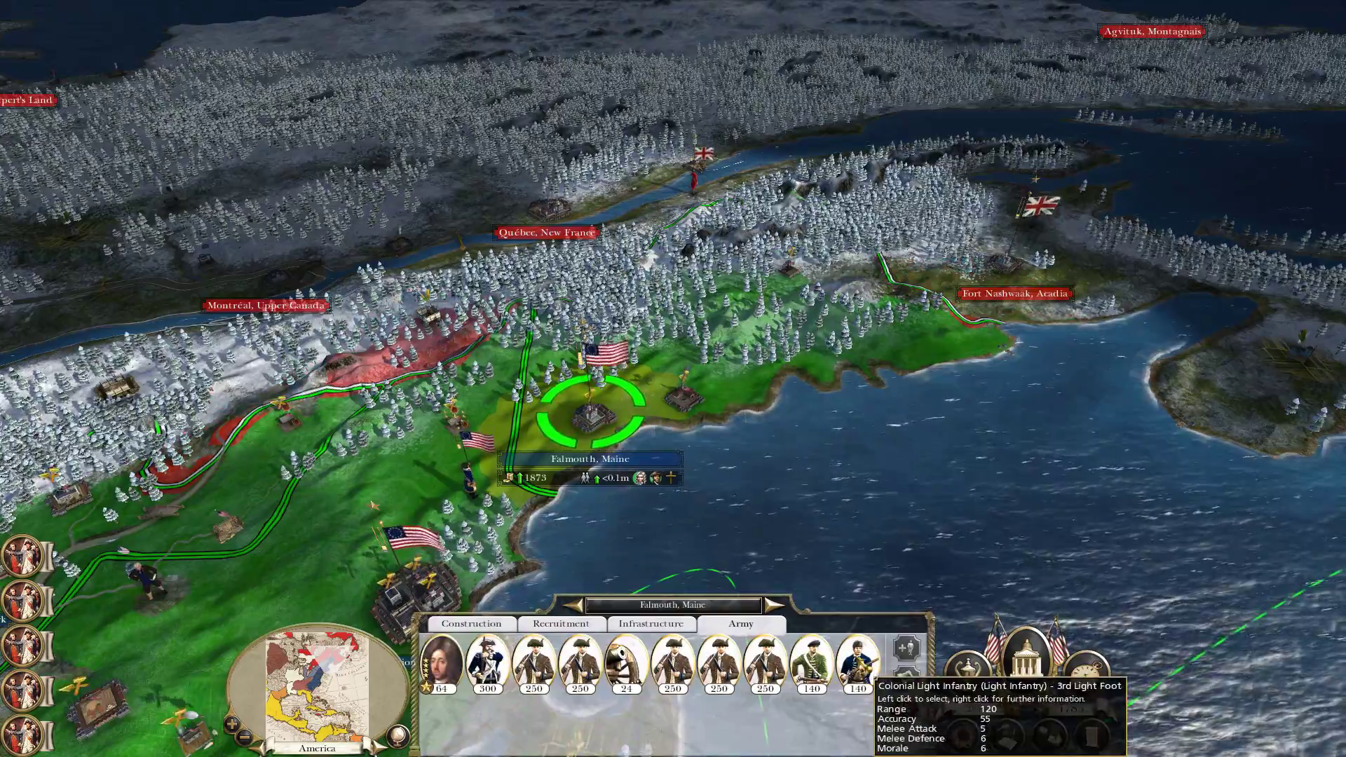
scroll(872, 577, "up", 3)
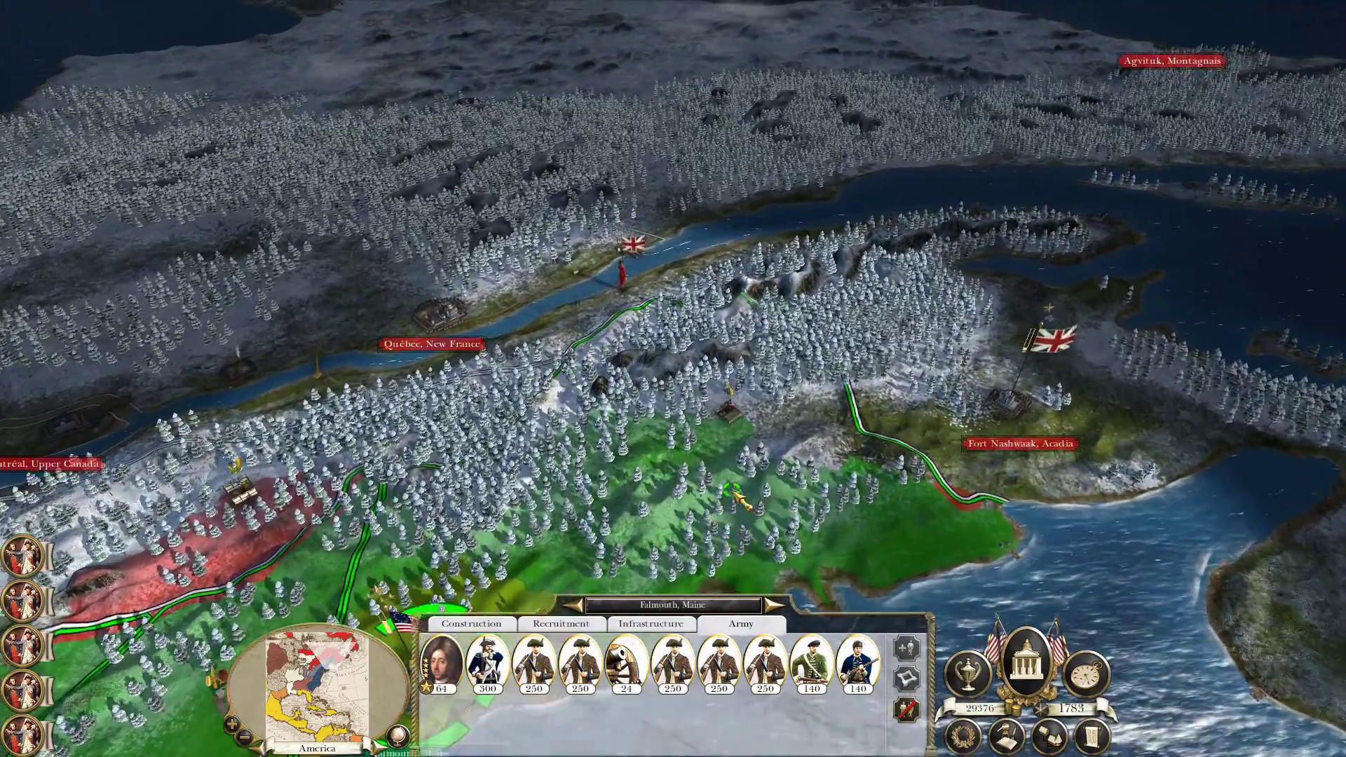
scroll(806, 379, "down", 2)
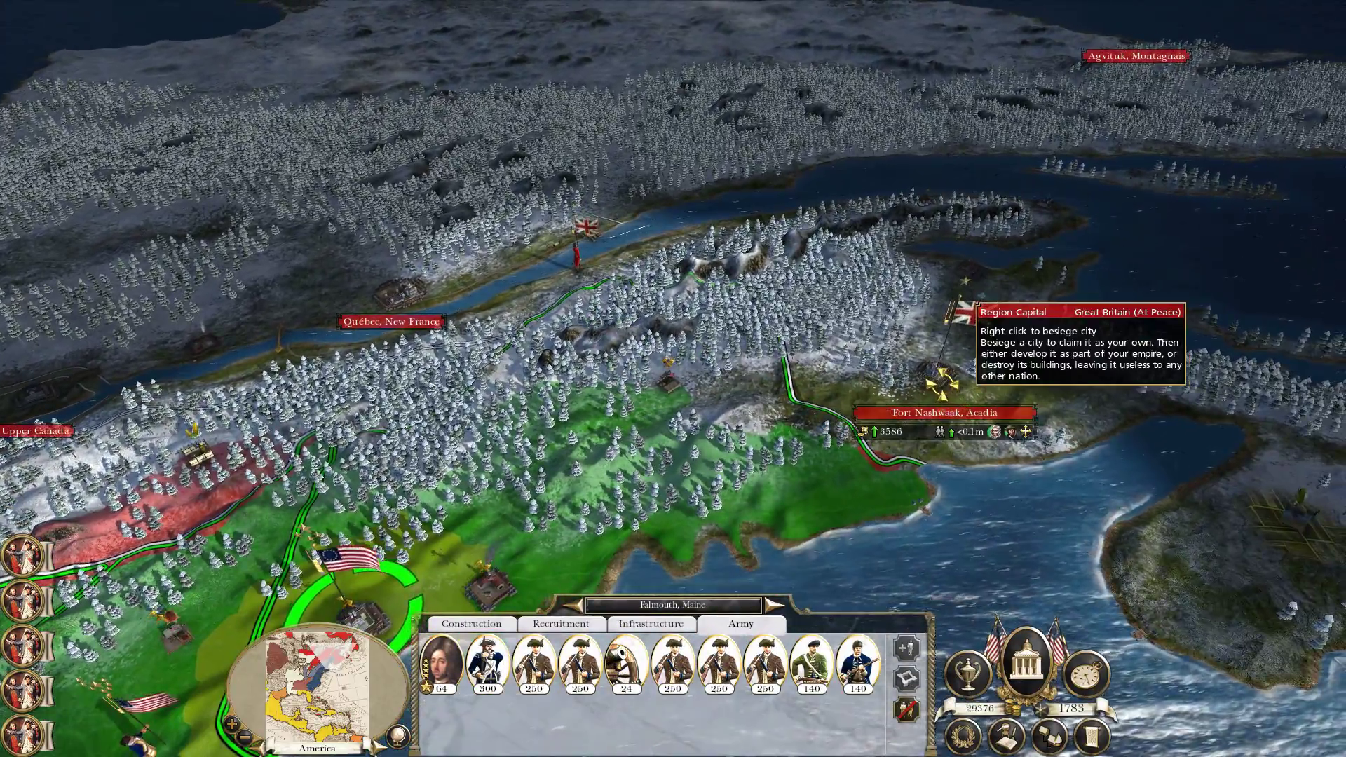
left_click(755, 316)
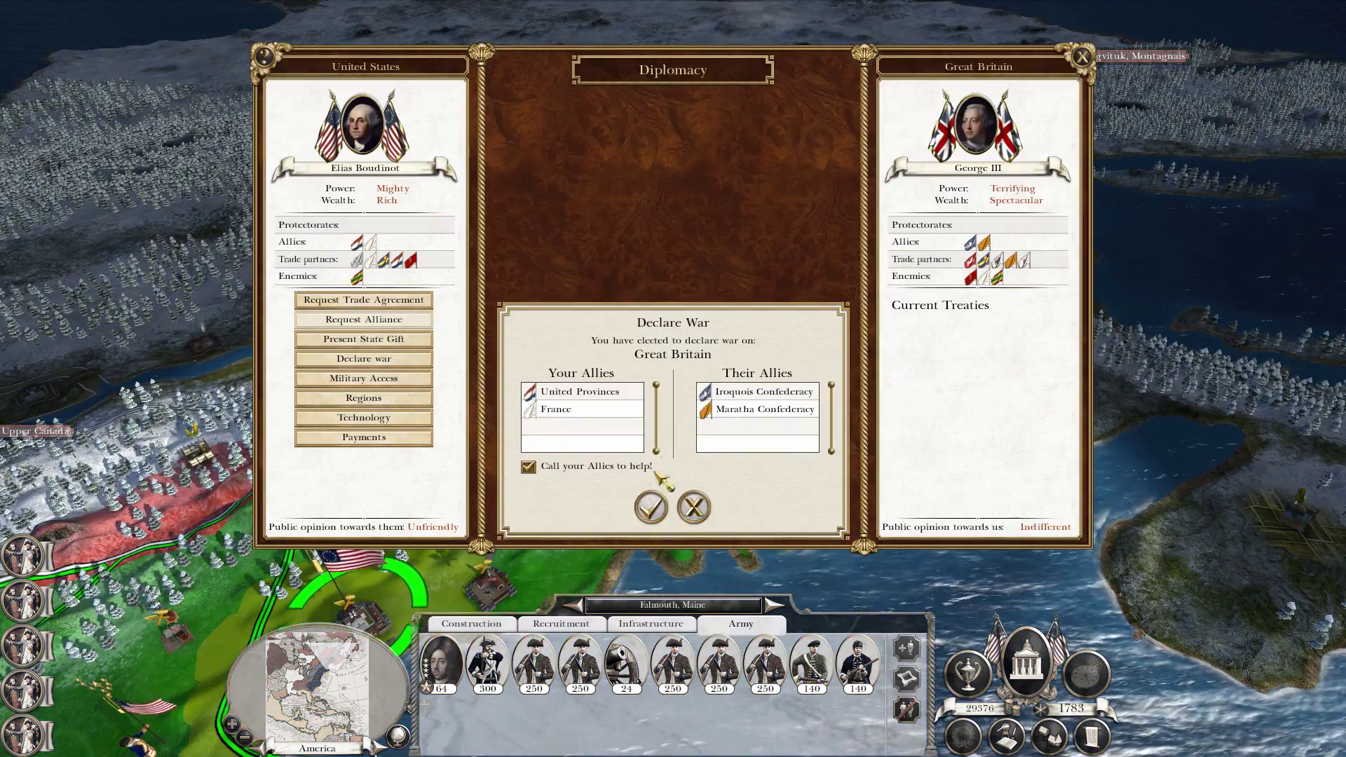
left_click(671, 514)
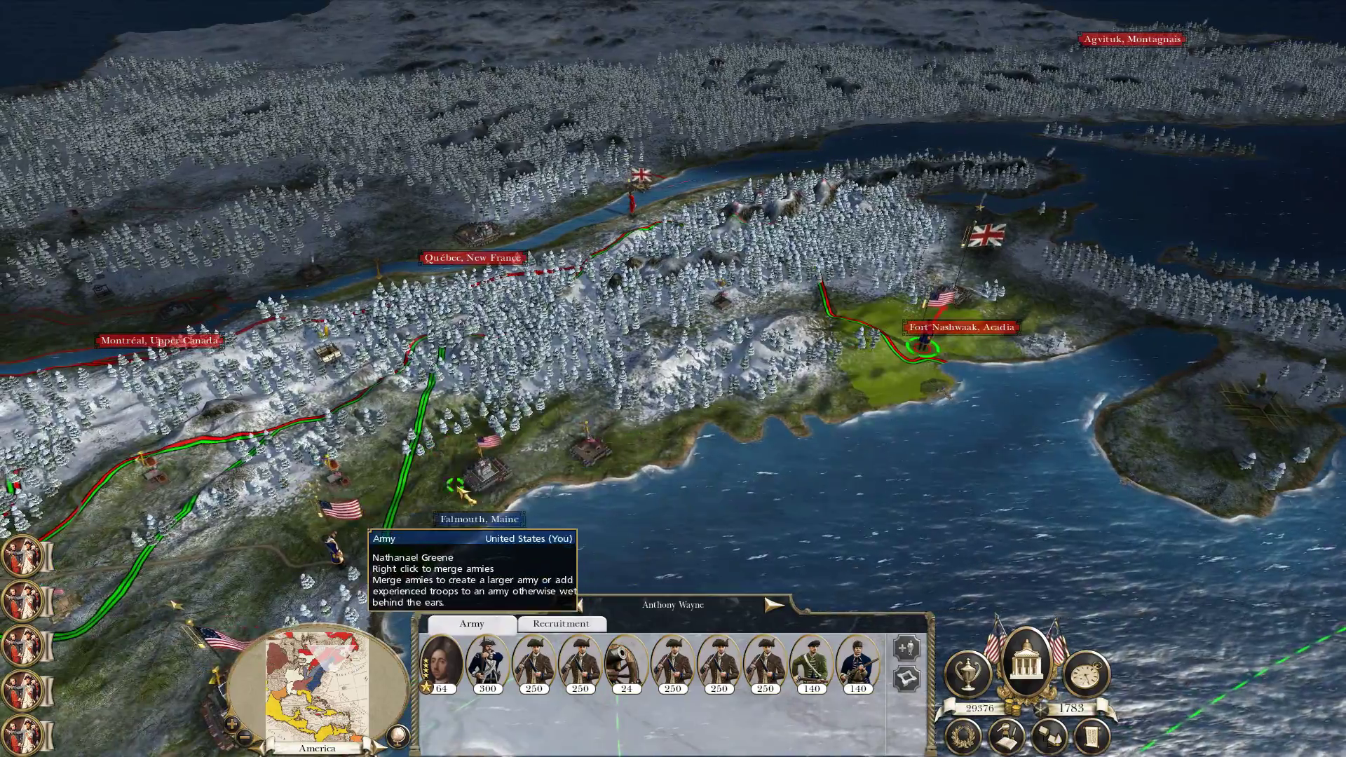
Send Anthony Wayne's army from Maine to attack the British at Fort Nashwaak
left_click(585, 420)
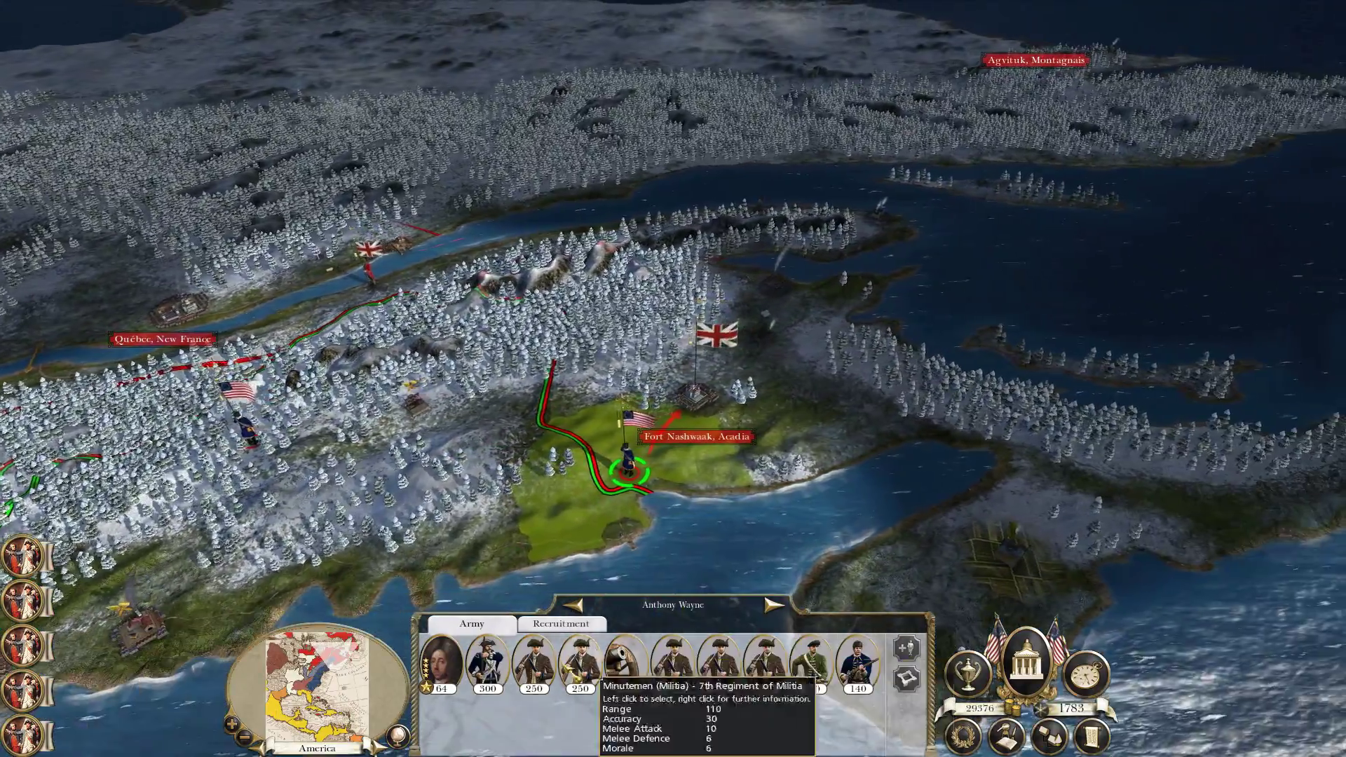
left_click(626, 662, "ctrl")
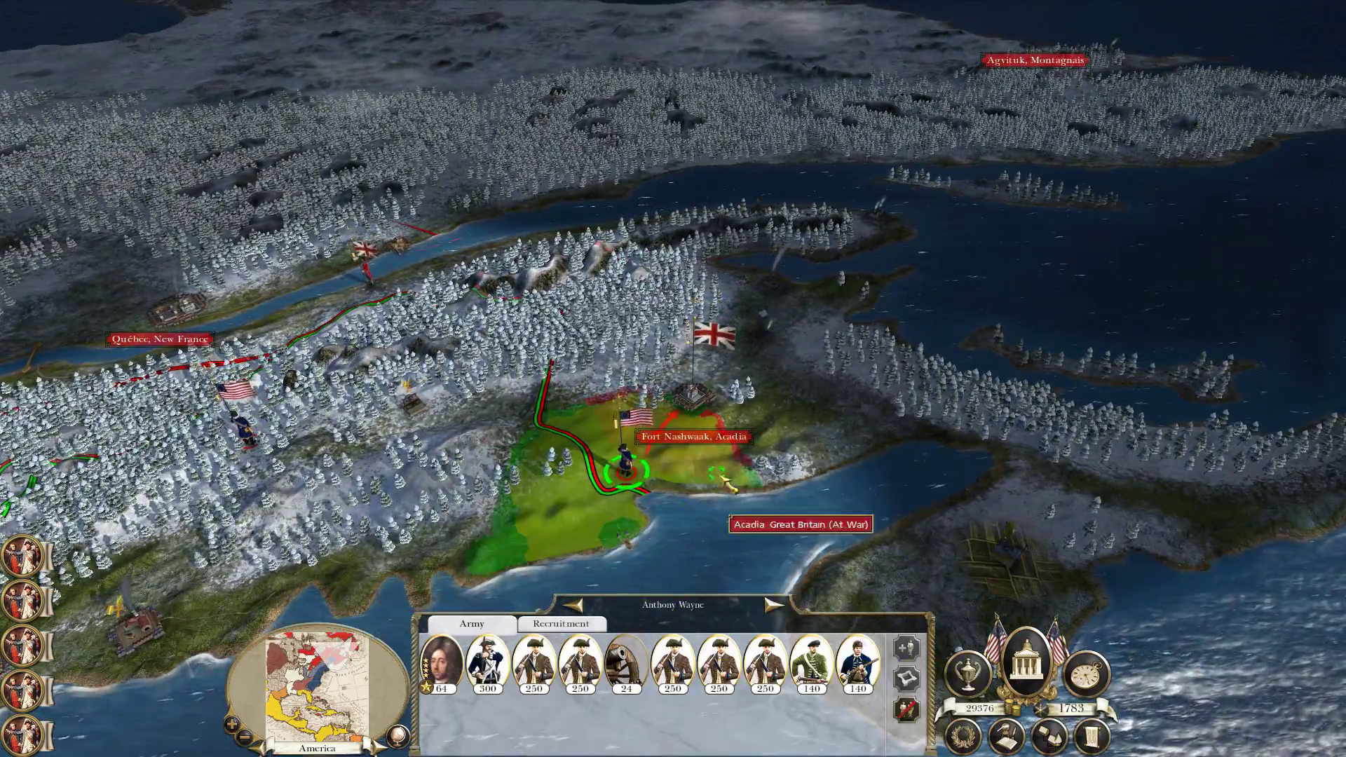
right_click(662, 418)
right_click(691, 395)
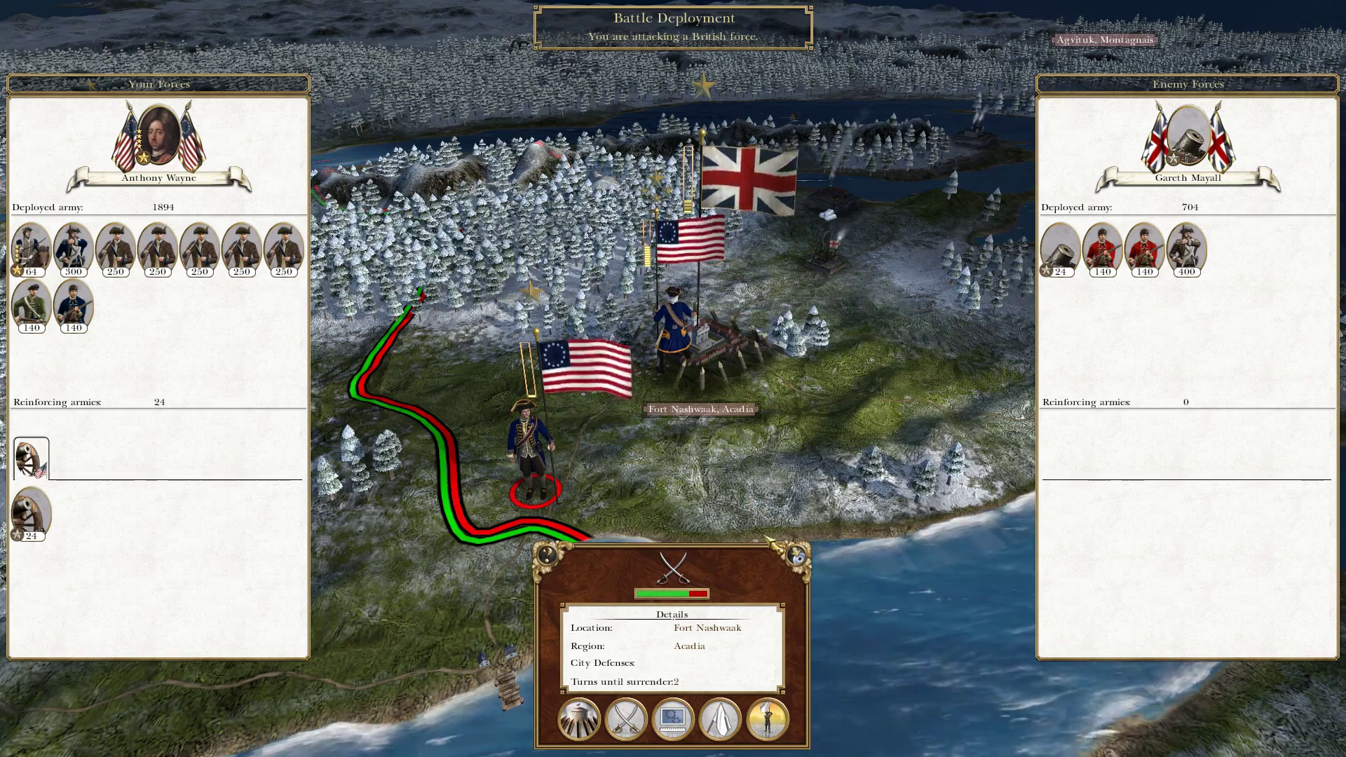
Choose Assault on the Battle Deployment screen and wait for the Fort Nashwaak battlefield to load
left_click(628, 722)
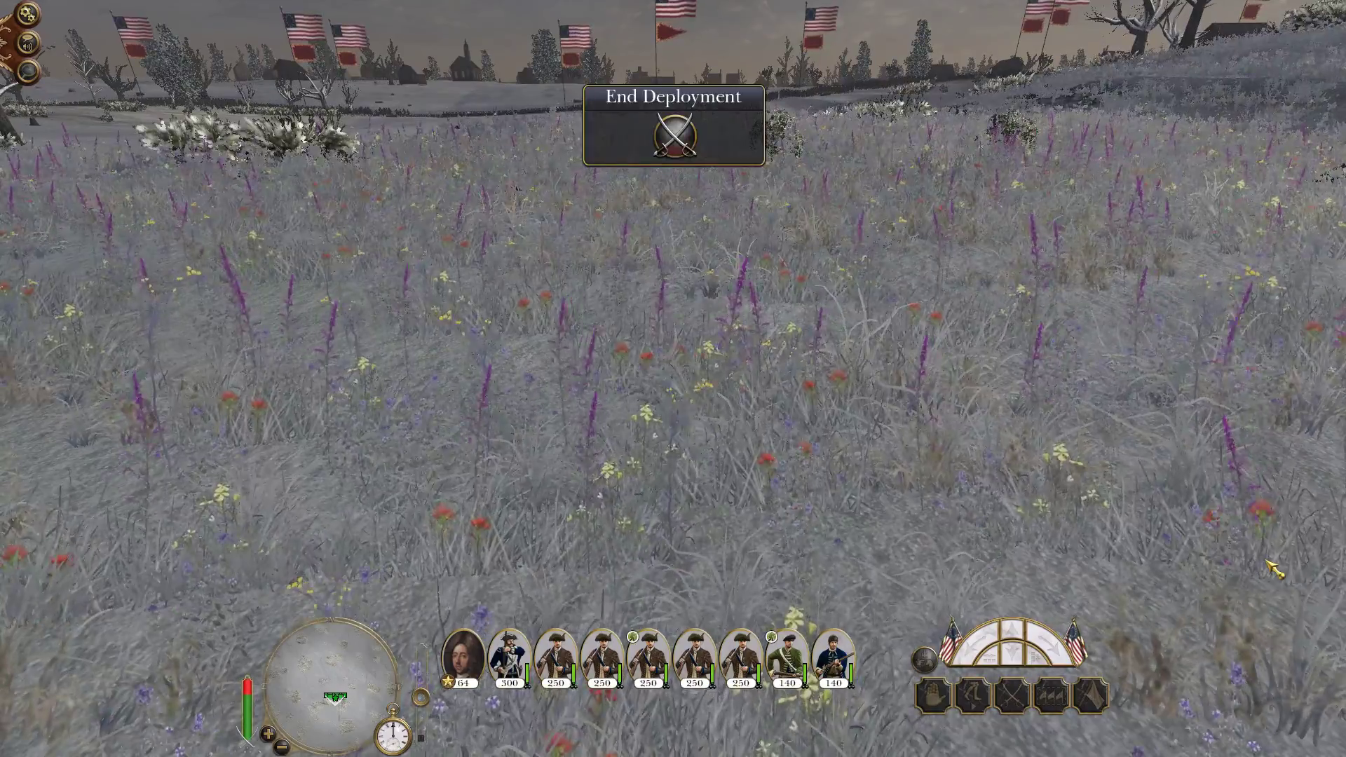
Zoom out, rotate along the infantry line, and end deployment to start the battle
scroll(799, 333, "down", 5)
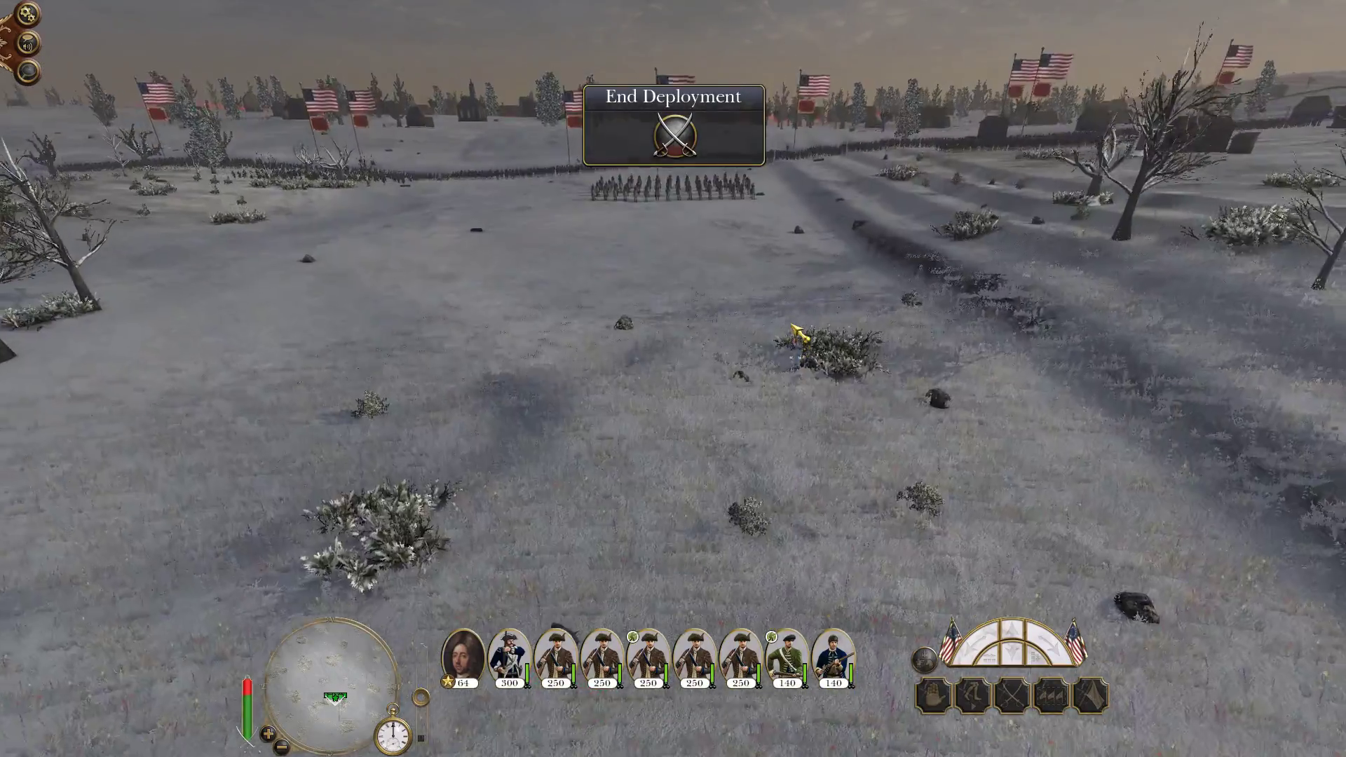
key("q")
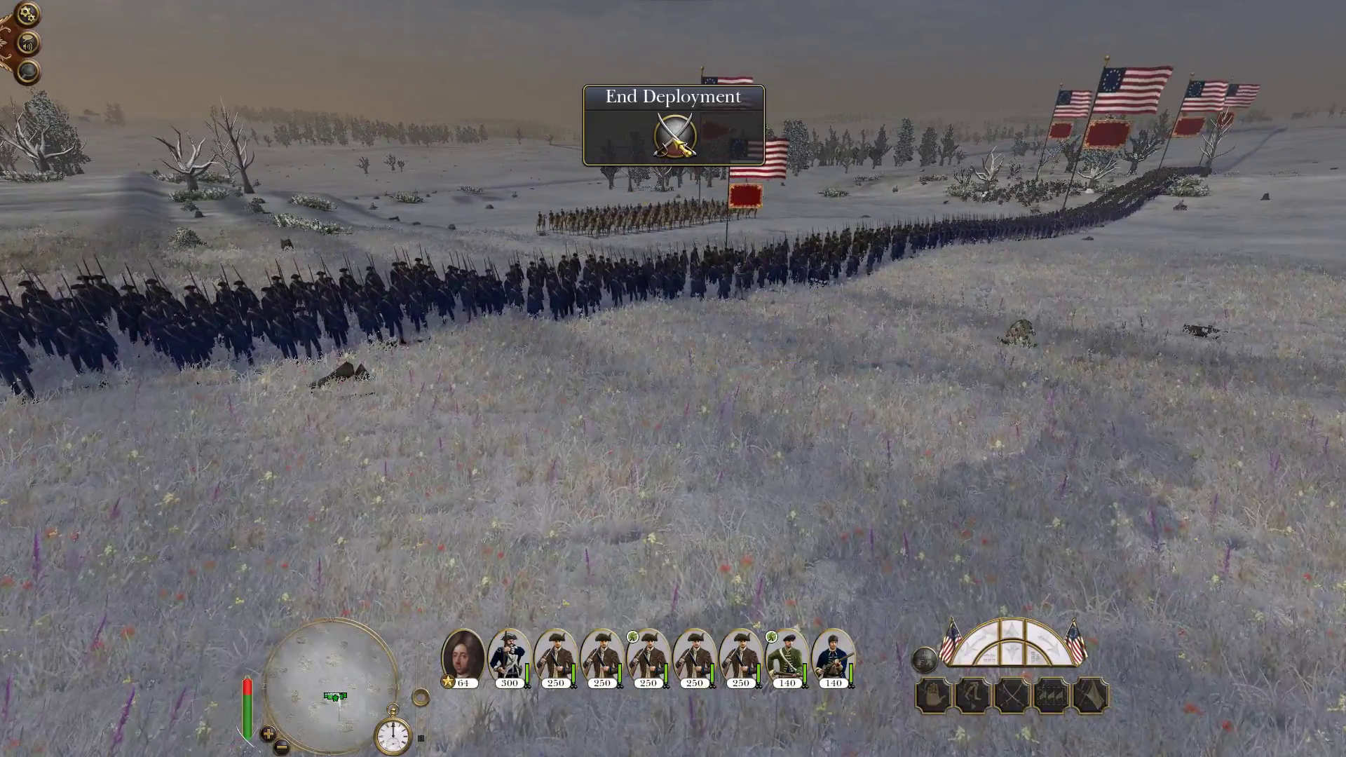
left_click(674, 133)
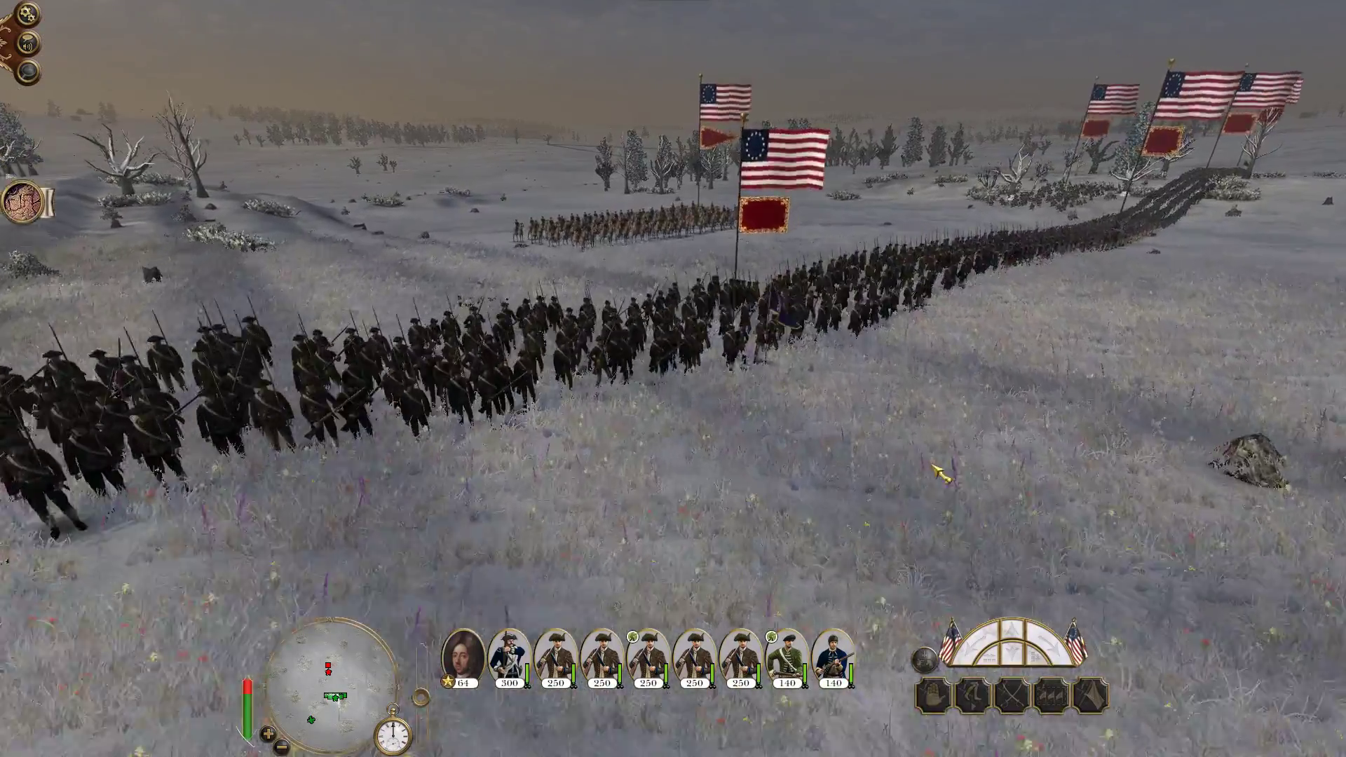
Zoom in and orbit the camera around the American infantry column marching through the snow
scroll(940, 474, "up", 4)
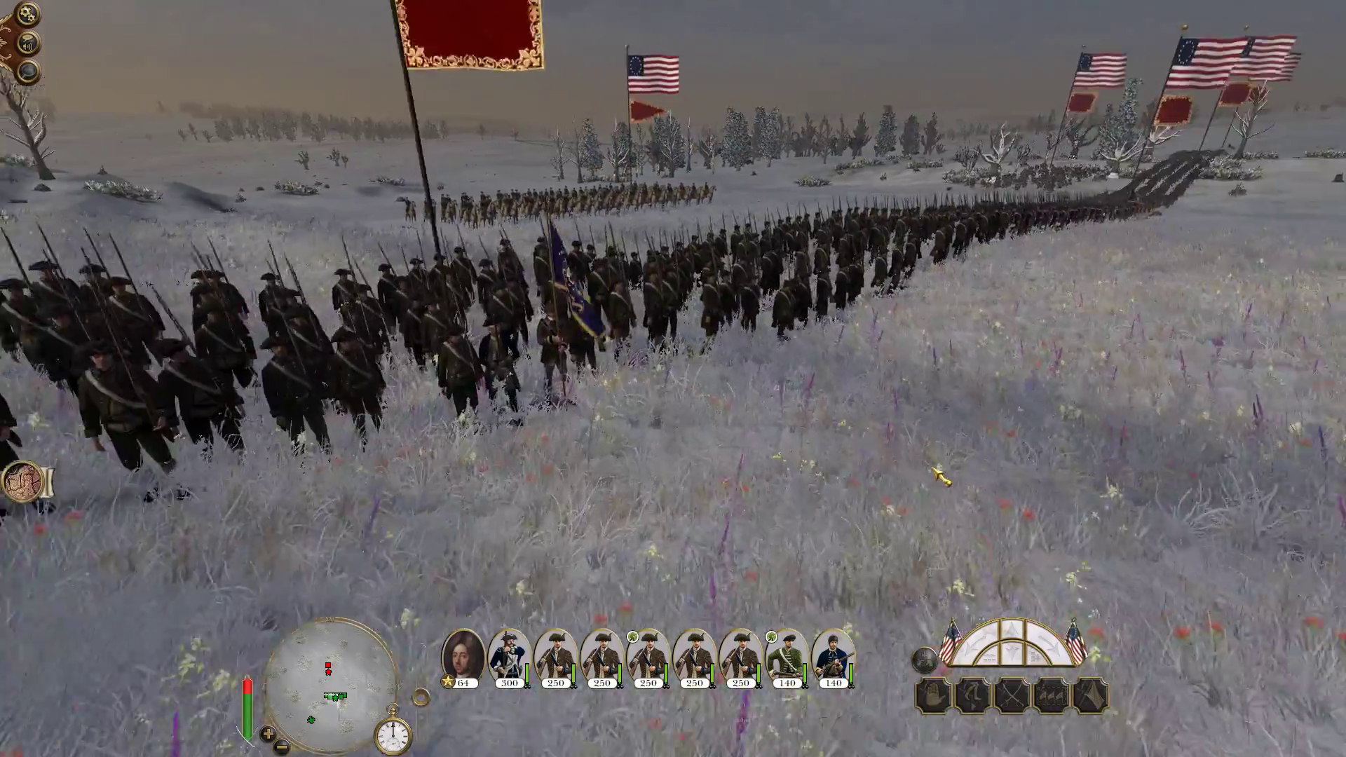
key("q")
scroll(1122, 504, "up", 3)
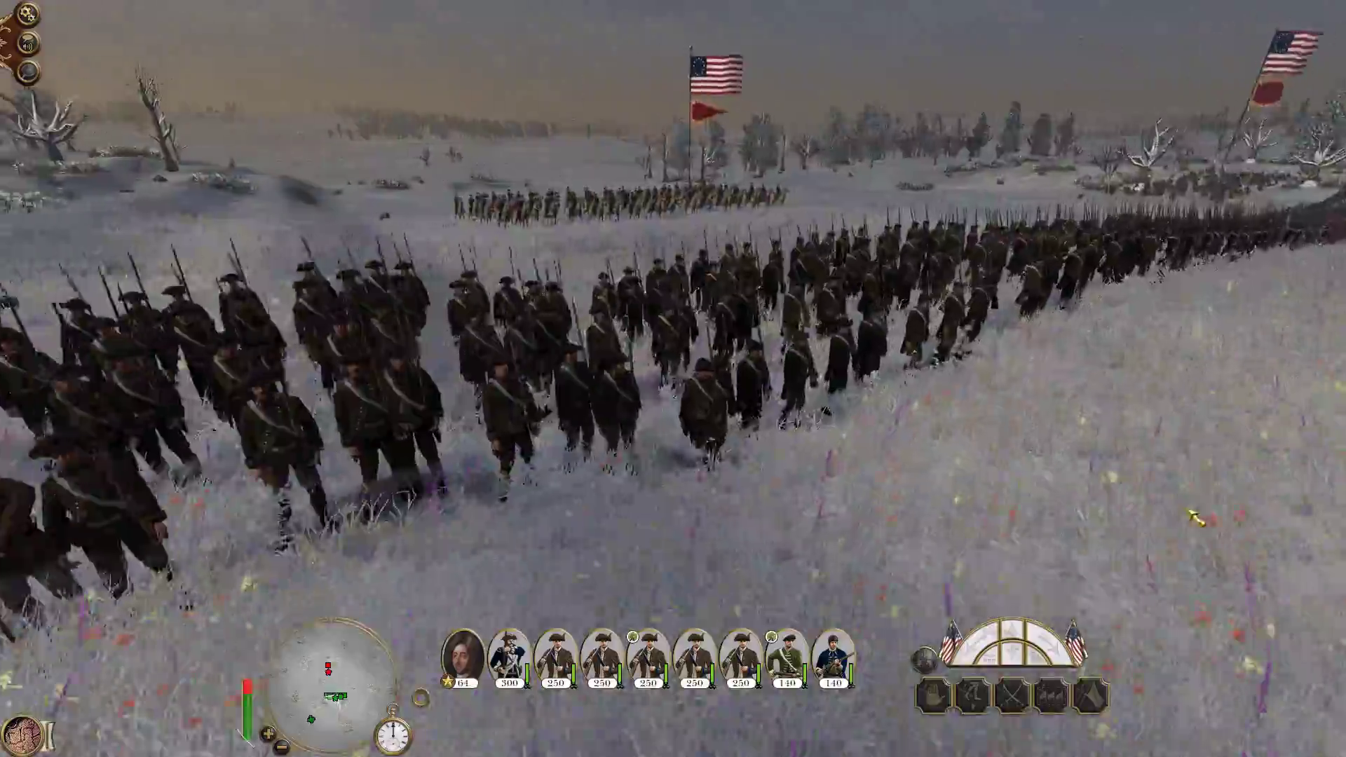
scroll(1195, 518, "up", 4)
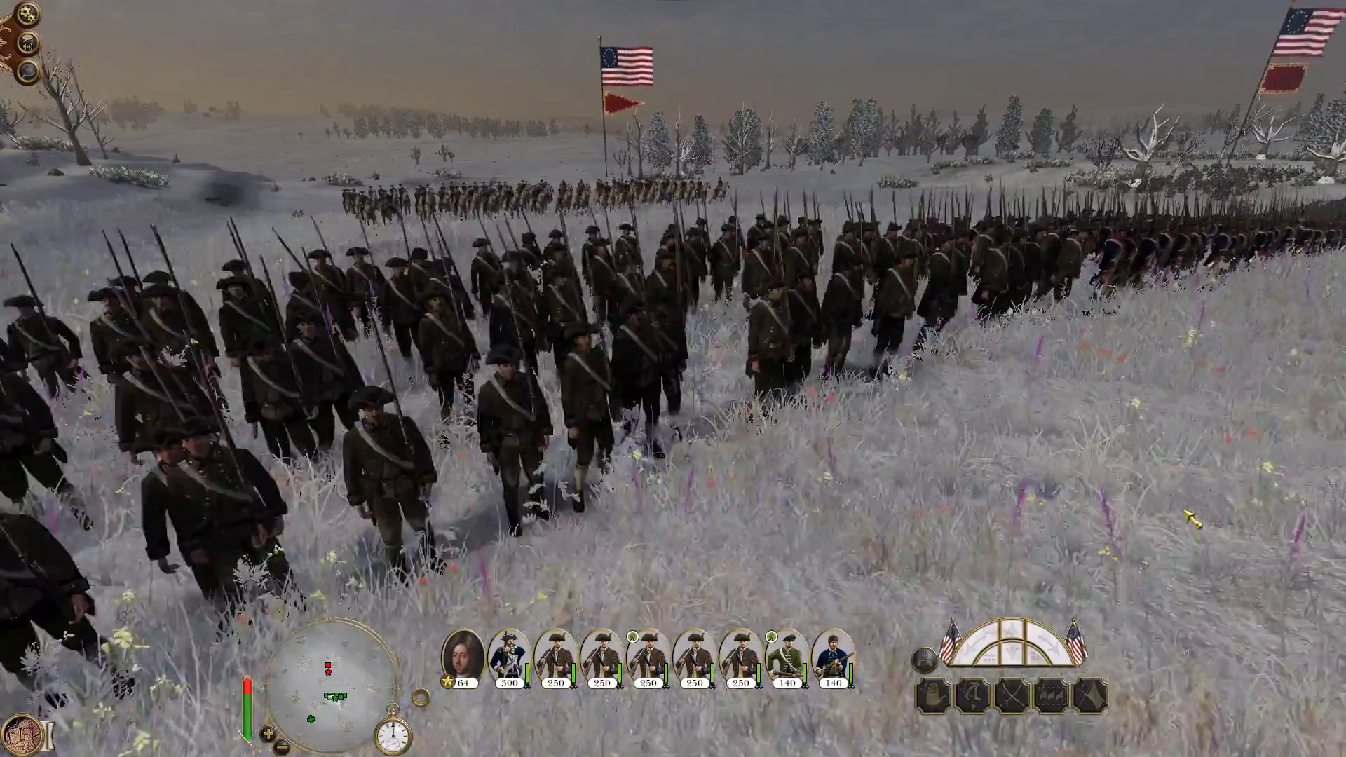
key("e")
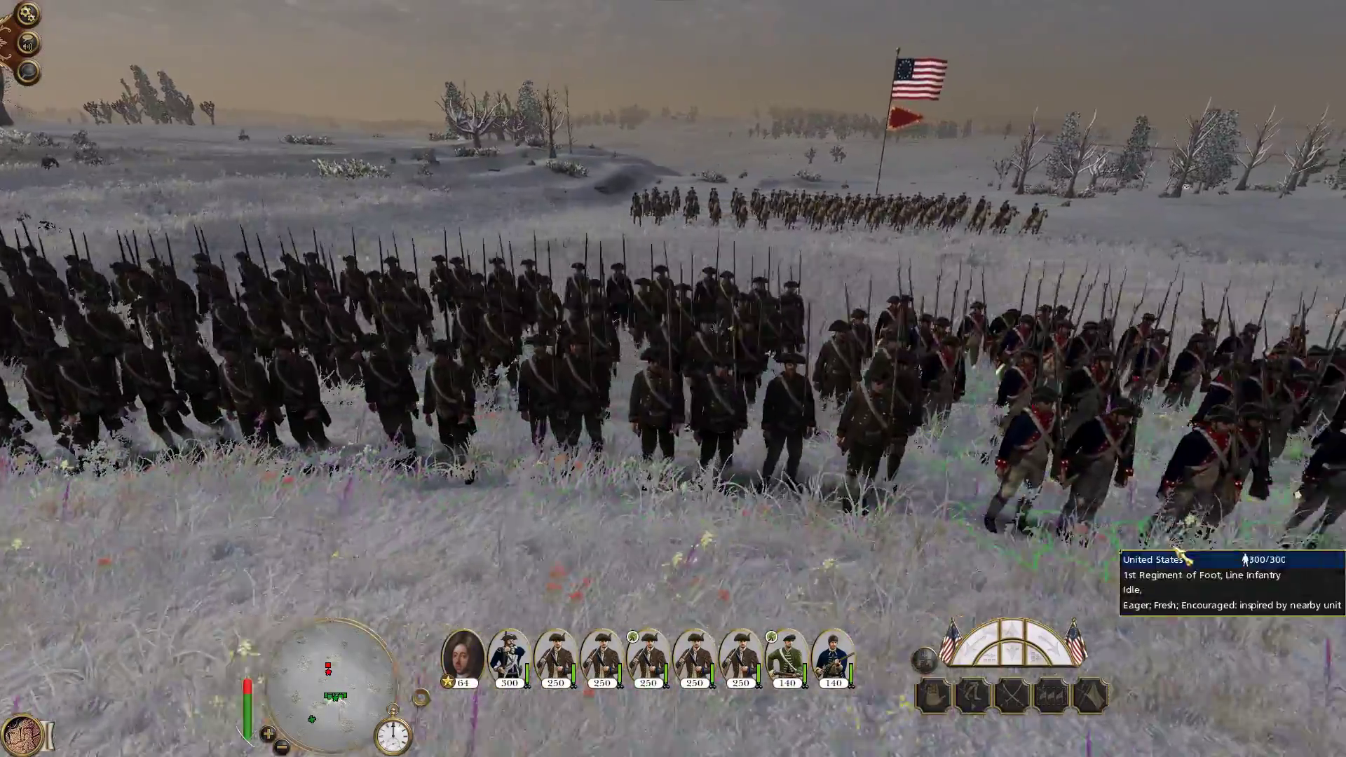
key("e")
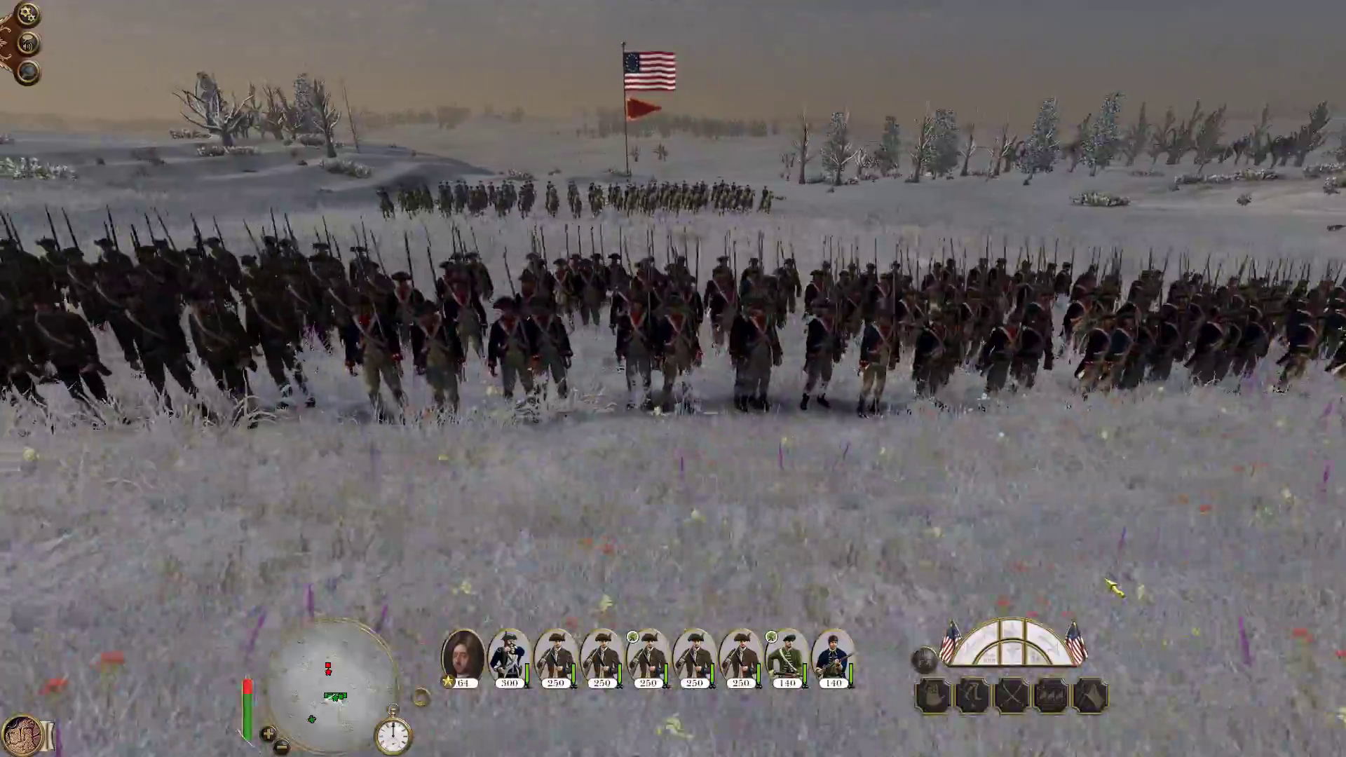
key("e")
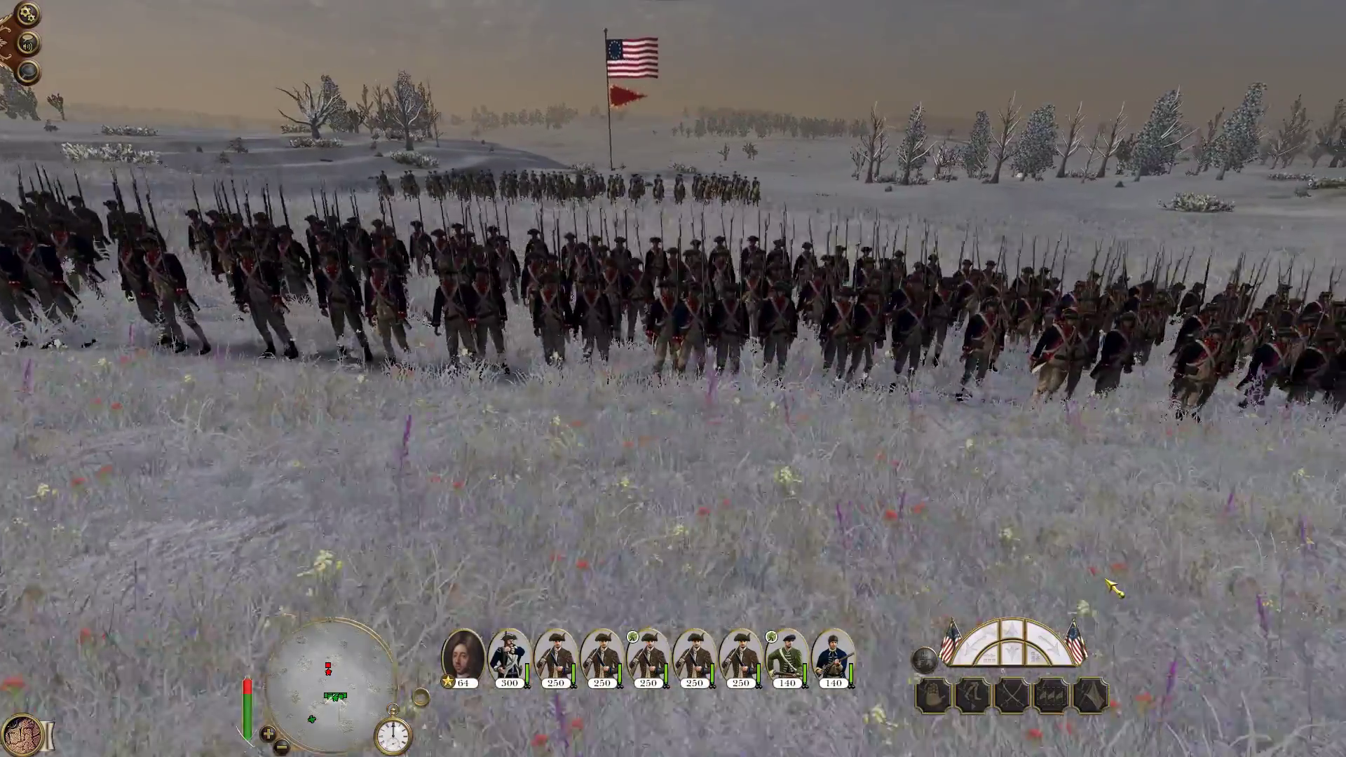
key("e")
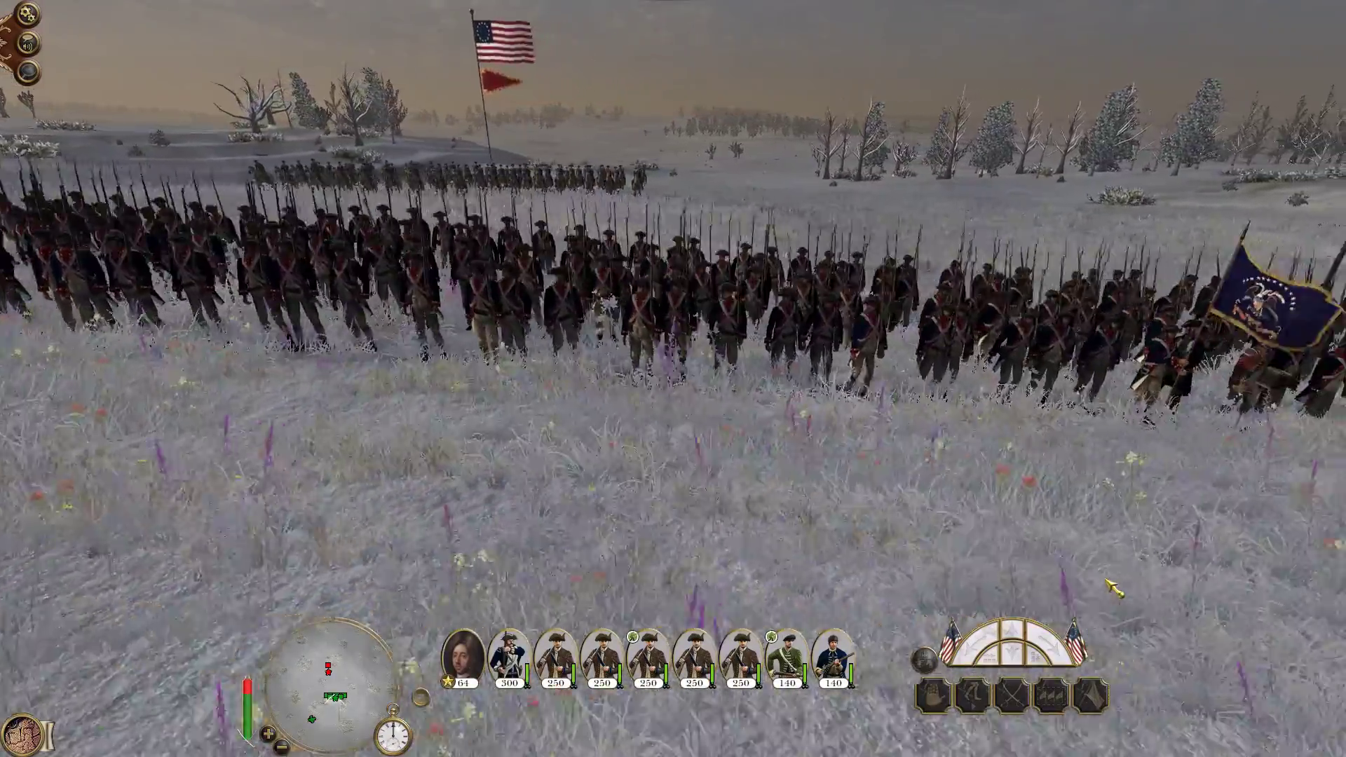
key("e")
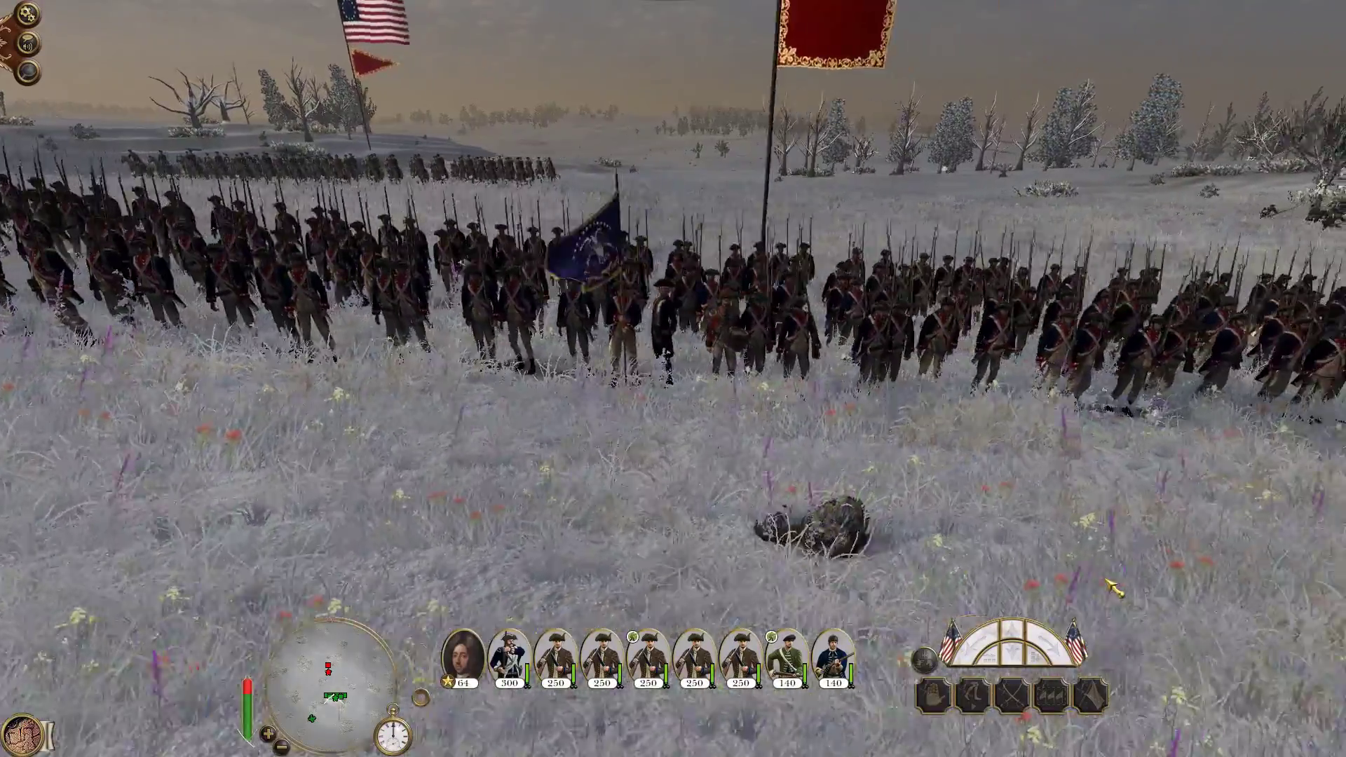
key("e")
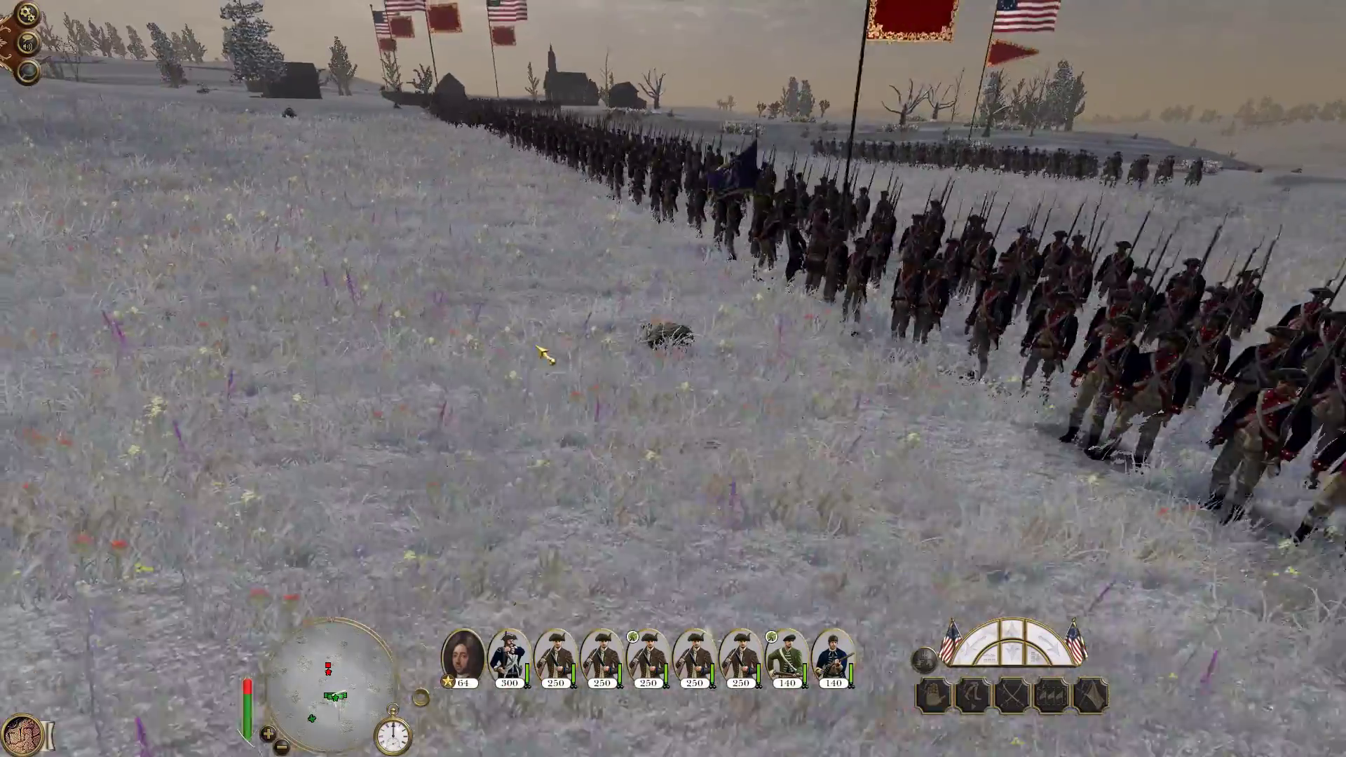
scroll(540, 354, "down", 3)
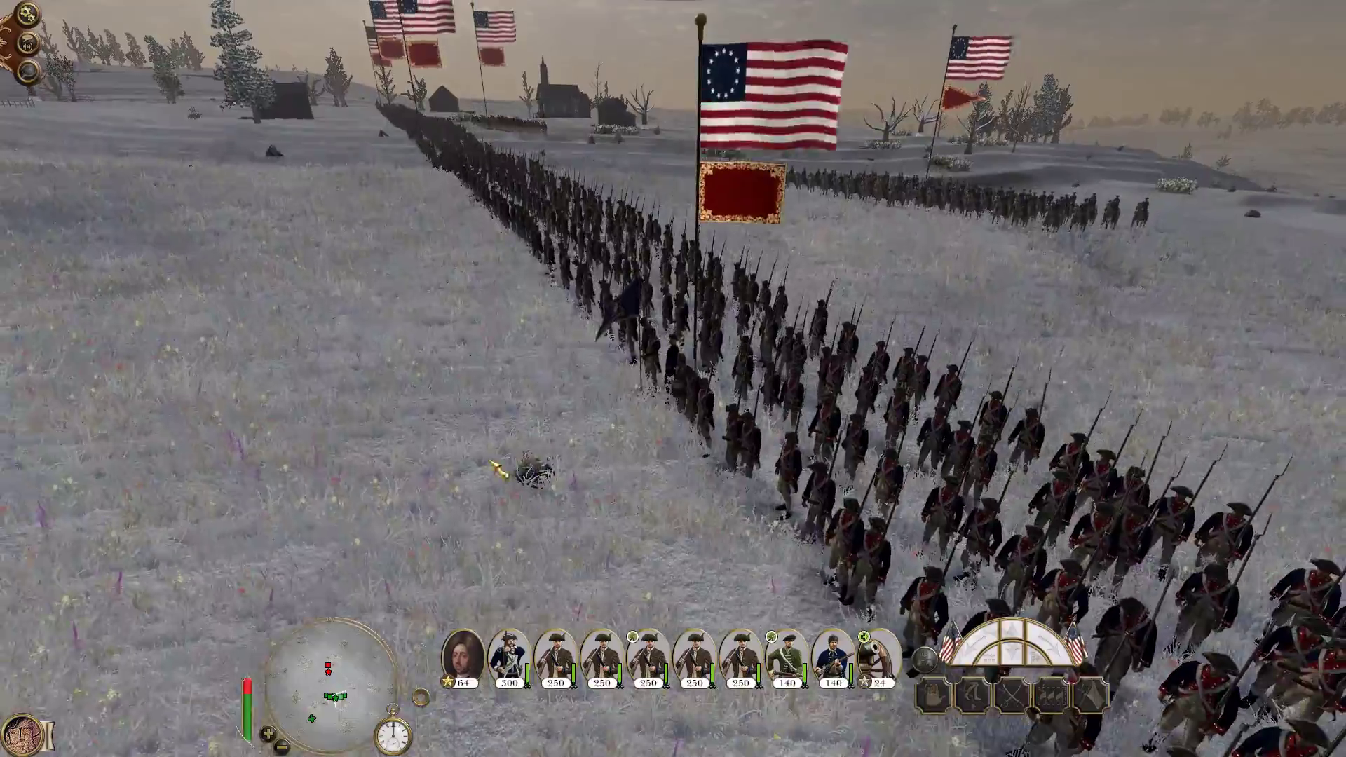